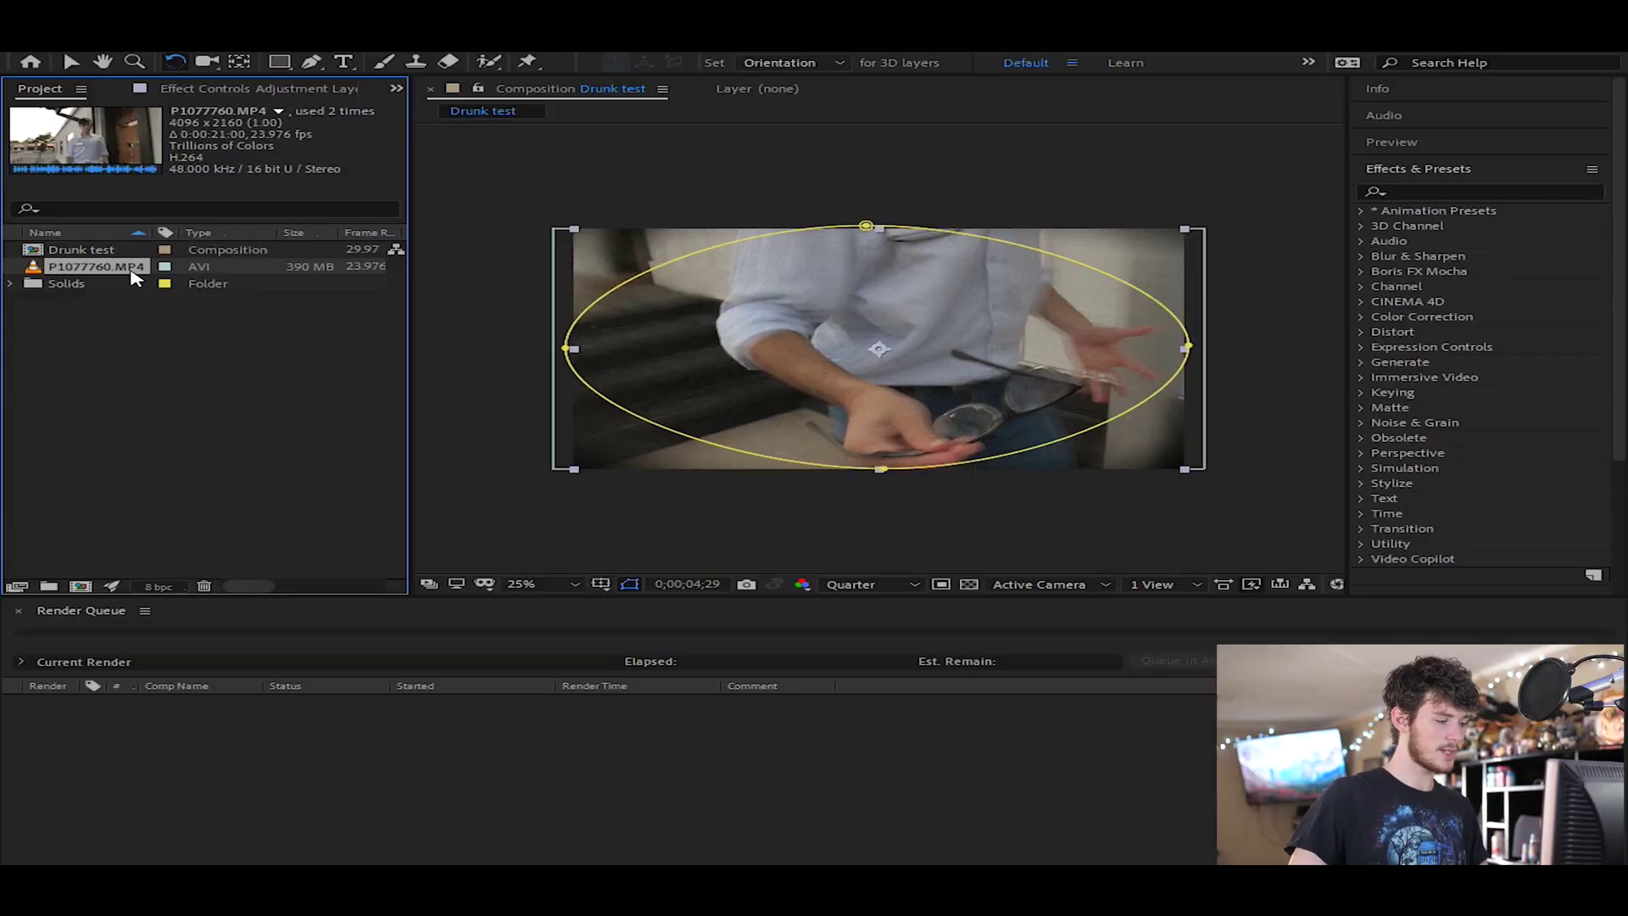
# Create the Drunk test 2 composition from the P1077760.MP4 footage.
pyautogui.moveTo(132, 273); pyautogui.dragTo(83, 586)
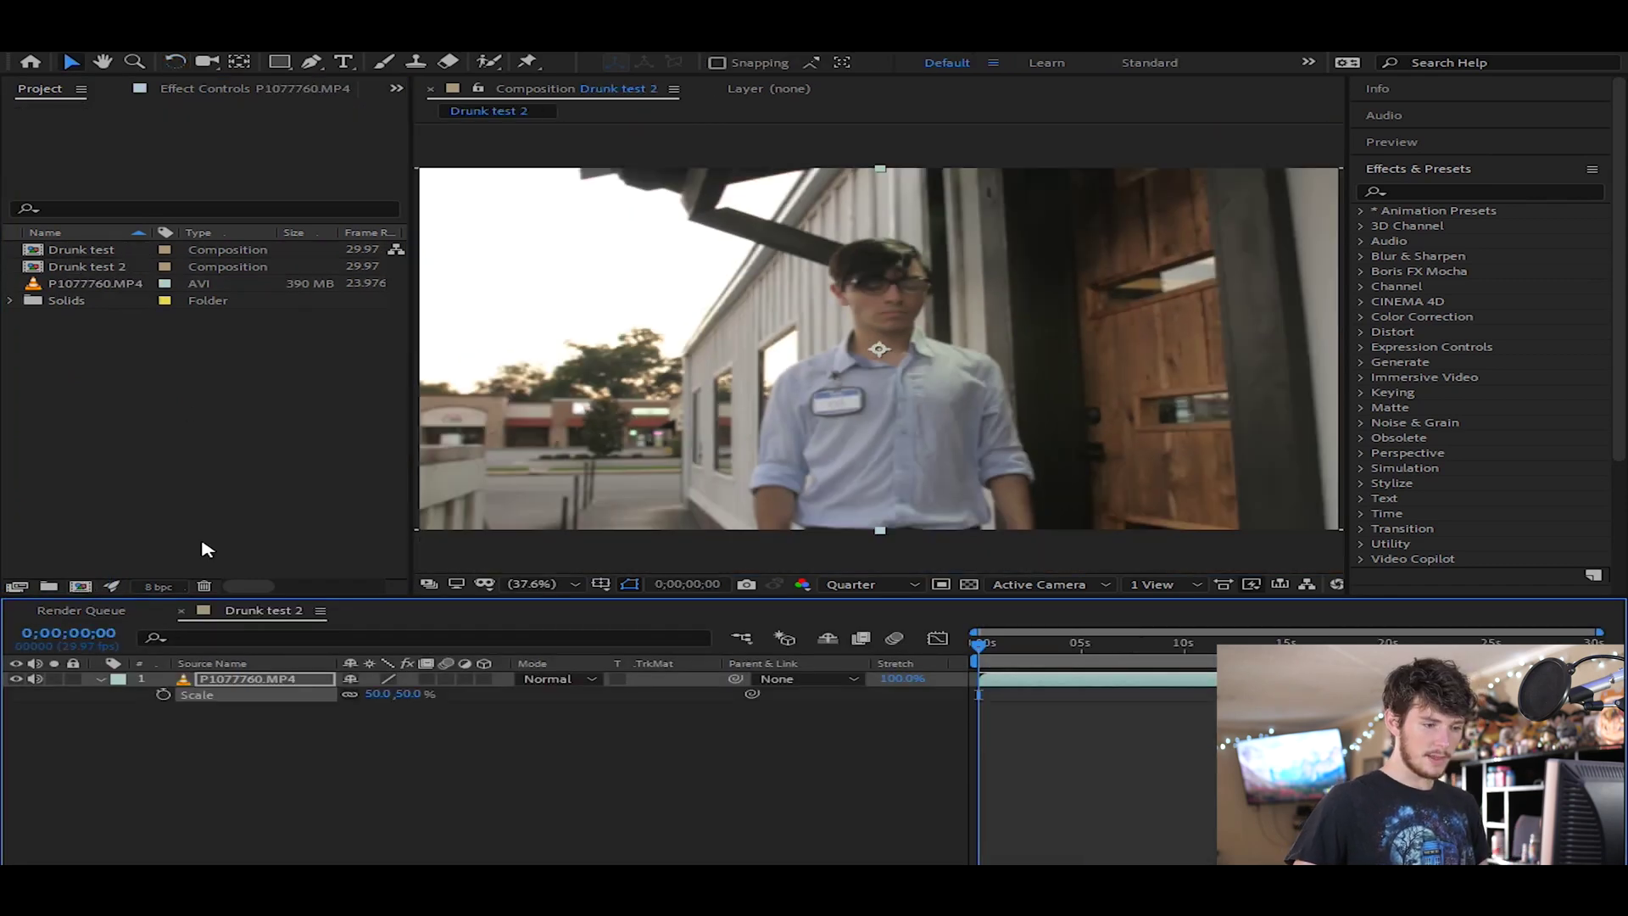
# Add an adjustment layer, duplicate it to three, and duplicate the P1077760.MP4 footage layer.
pyautogui.rightClick(395, 800)
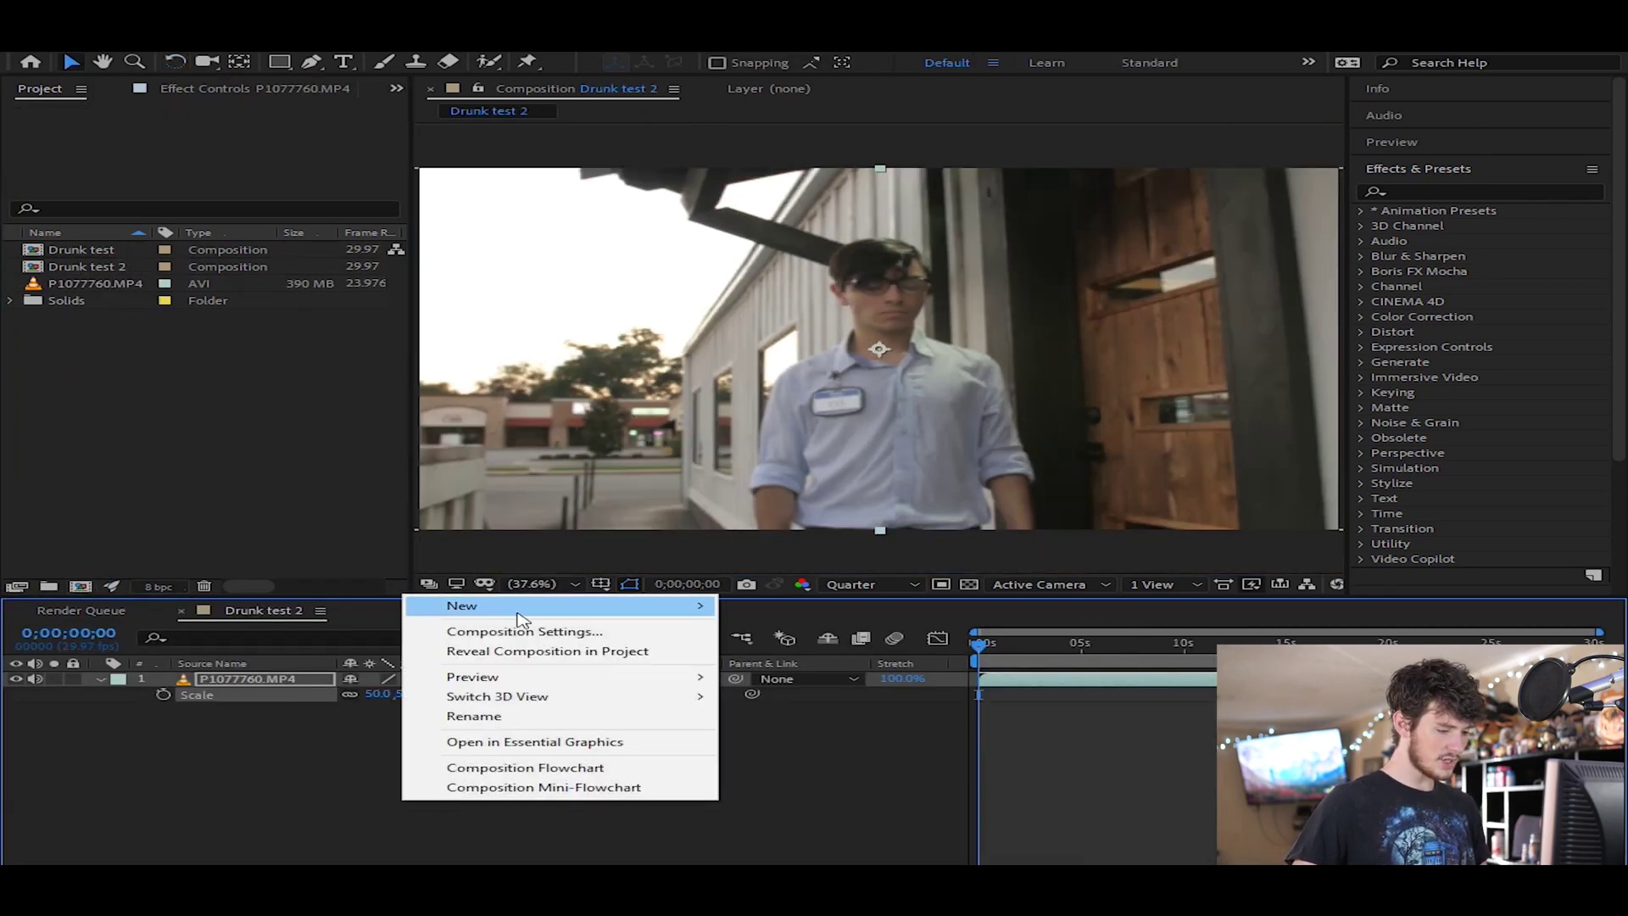
pyautogui.moveTo(521, 607)
pyautogui.click(831, 746)
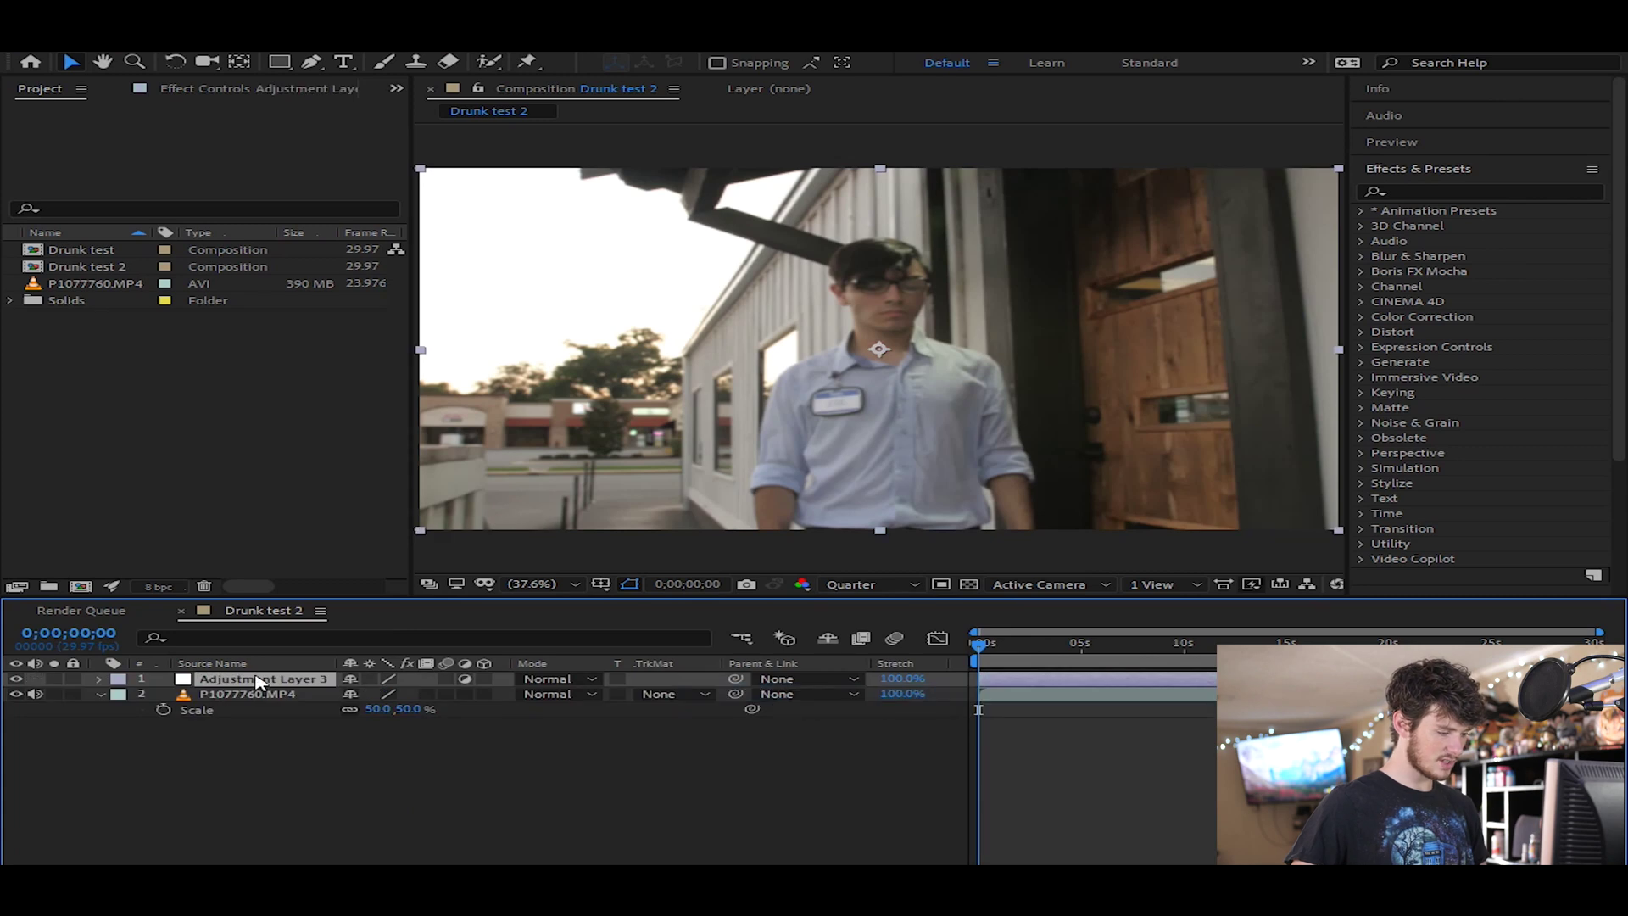
pyautogui.click(284, 682)
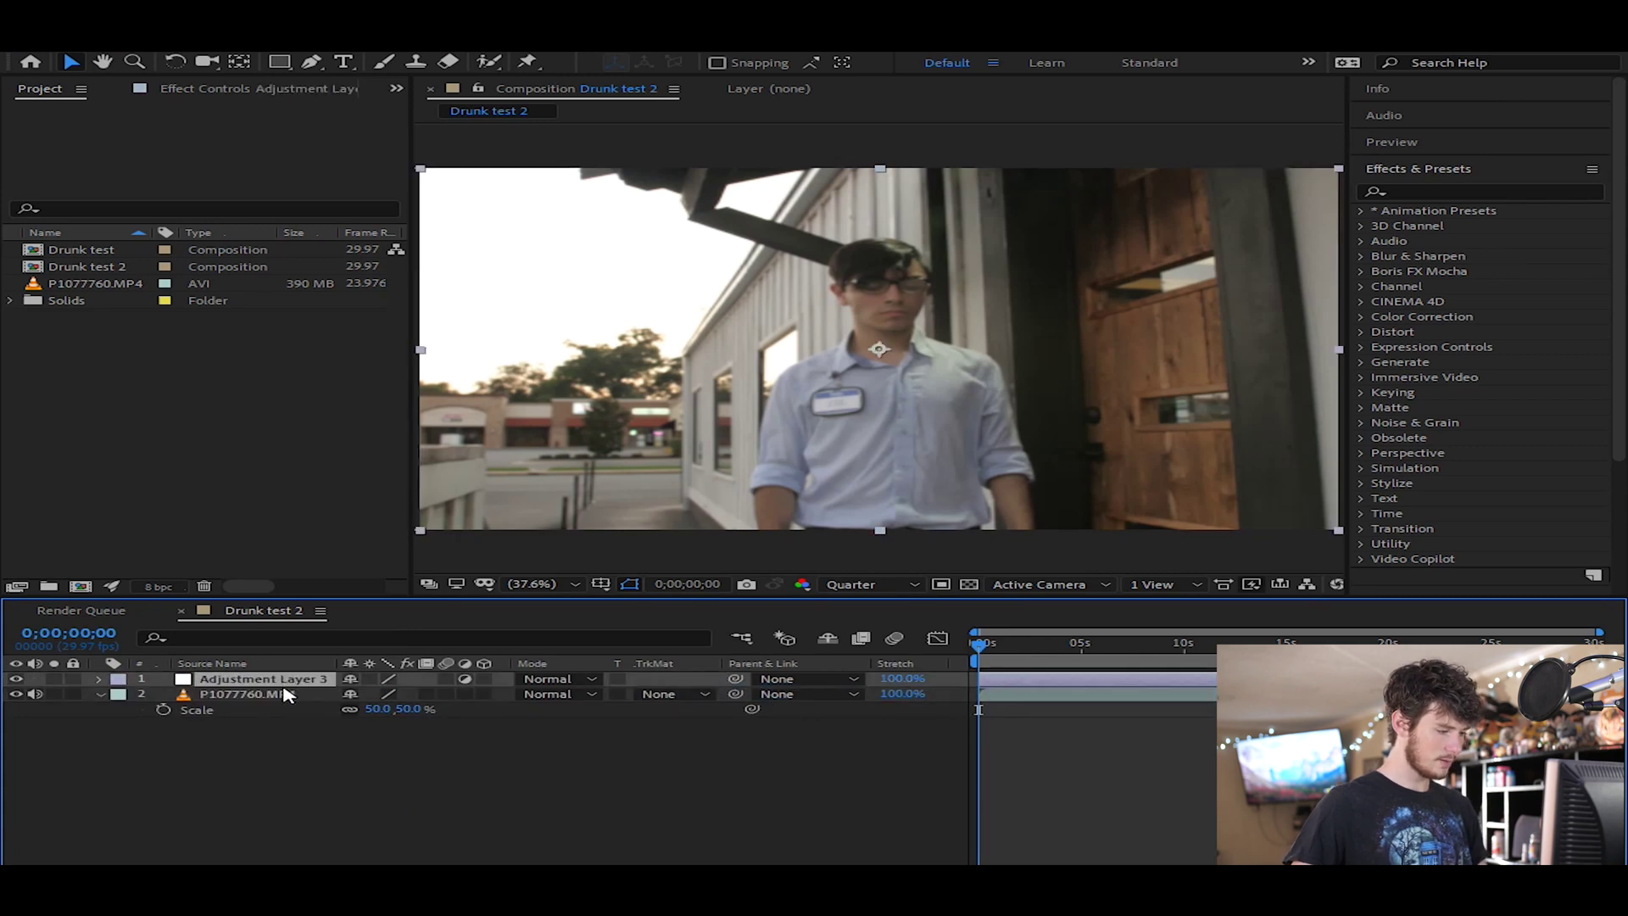
pyautogui.hotkey('ctrl', 'd')
pyautogui.hotkey('ctrl', 'd')
pyautogui.click(272, 792)
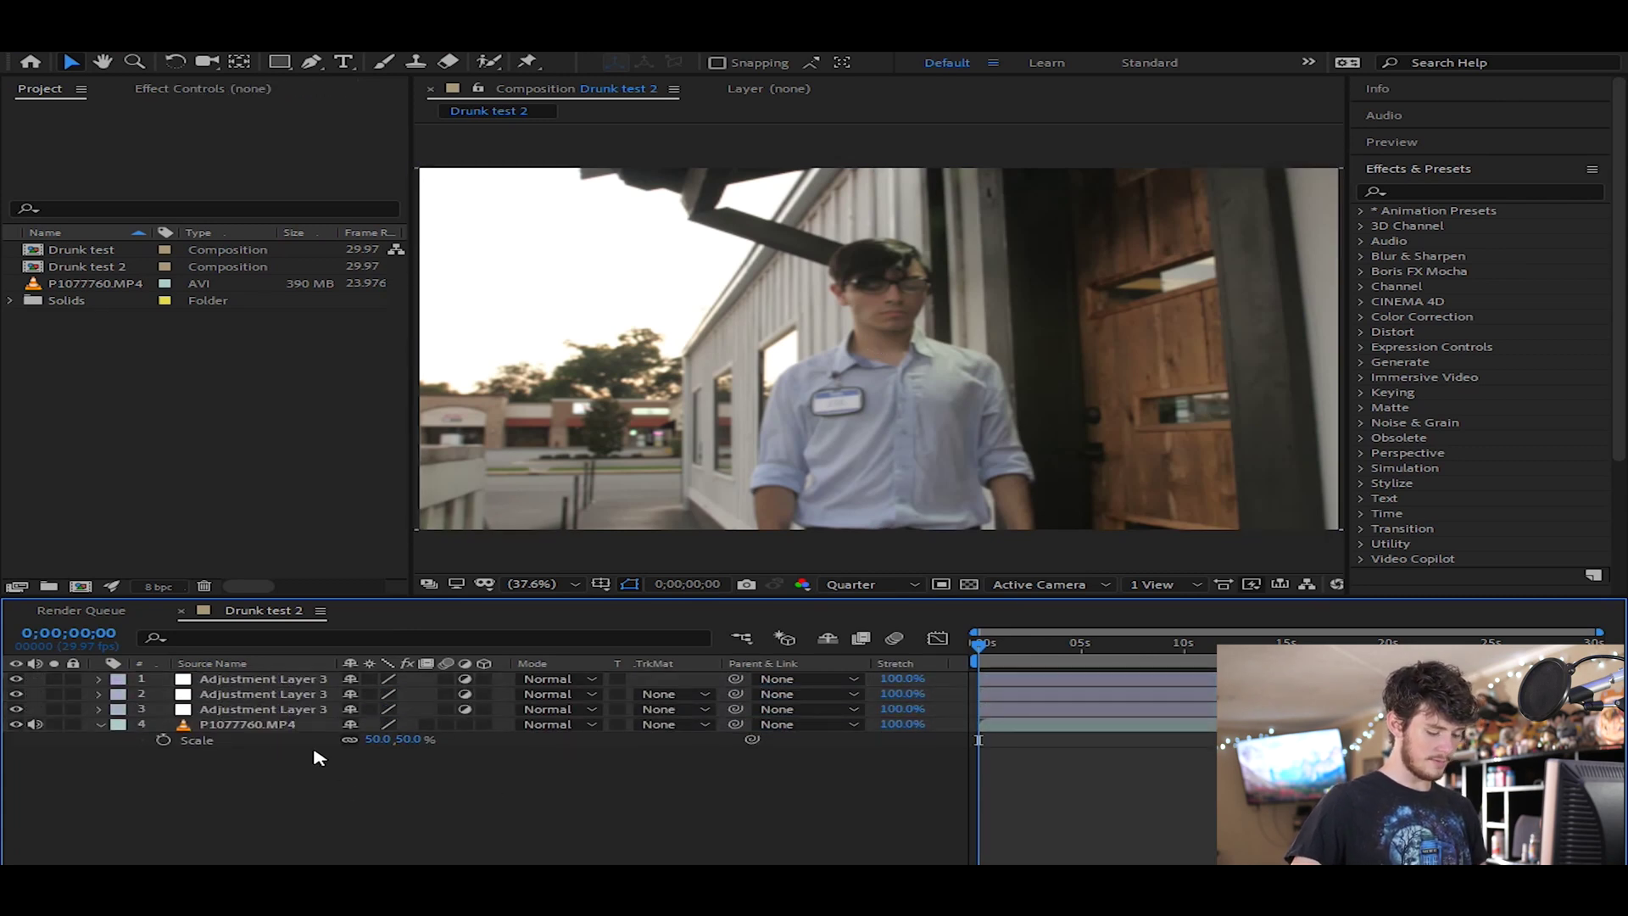
pyautogui.click(255, 725)
pyautogui.hotkey('ctrl', 'd')
pyautogui.press('t')
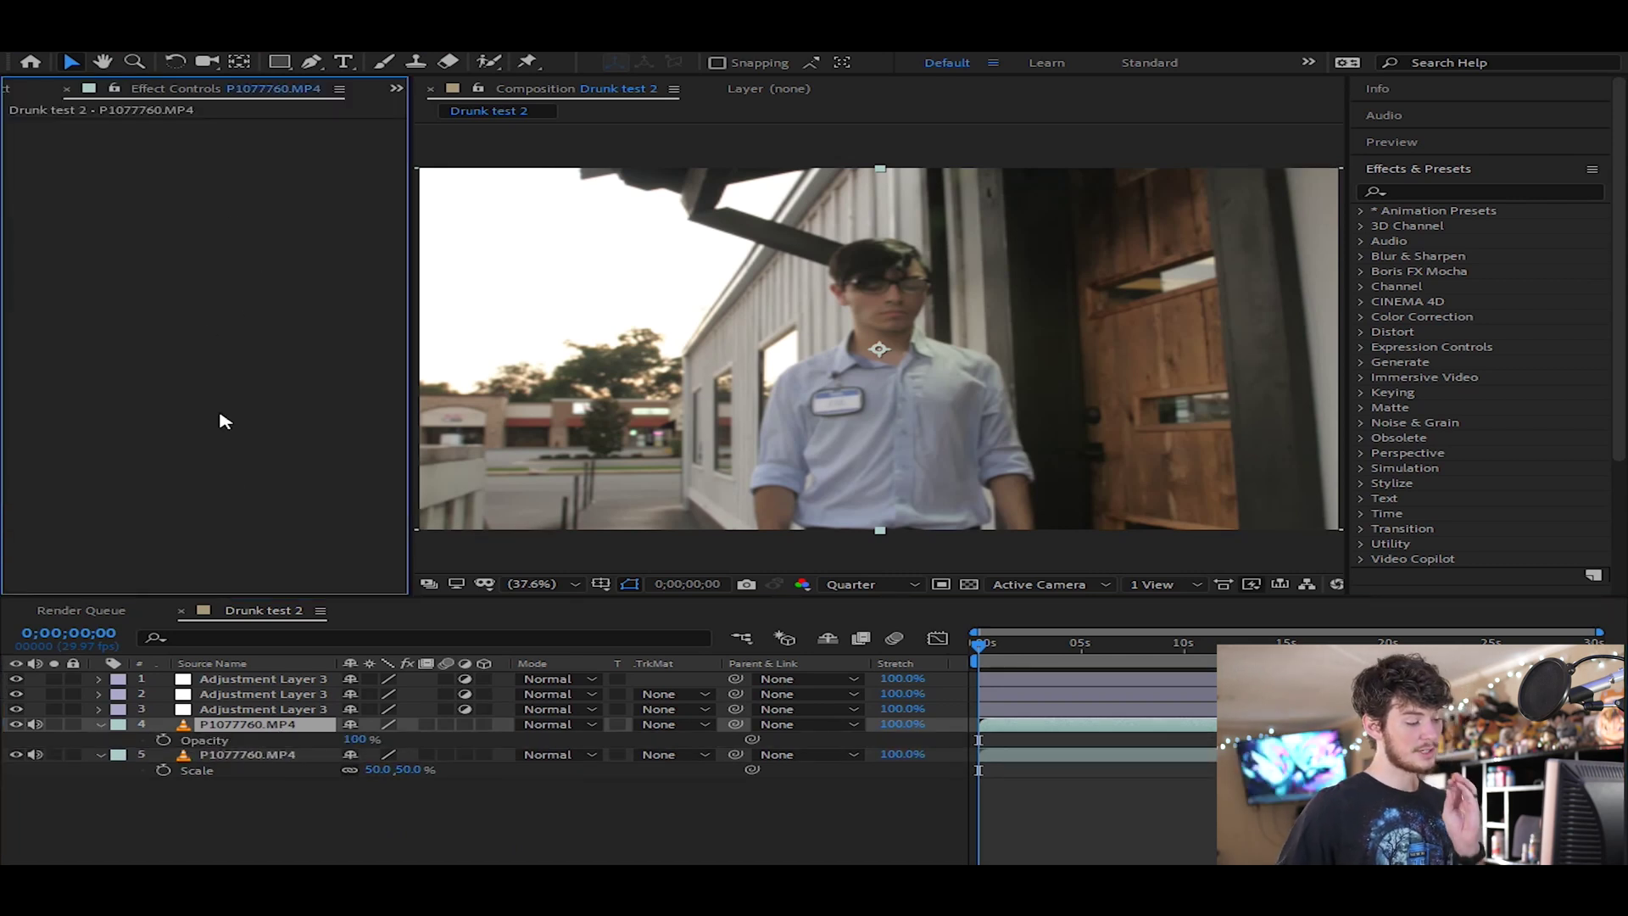
# Set the upper footage copy's opacity to 80%.
pyautogui.click(352, 742)
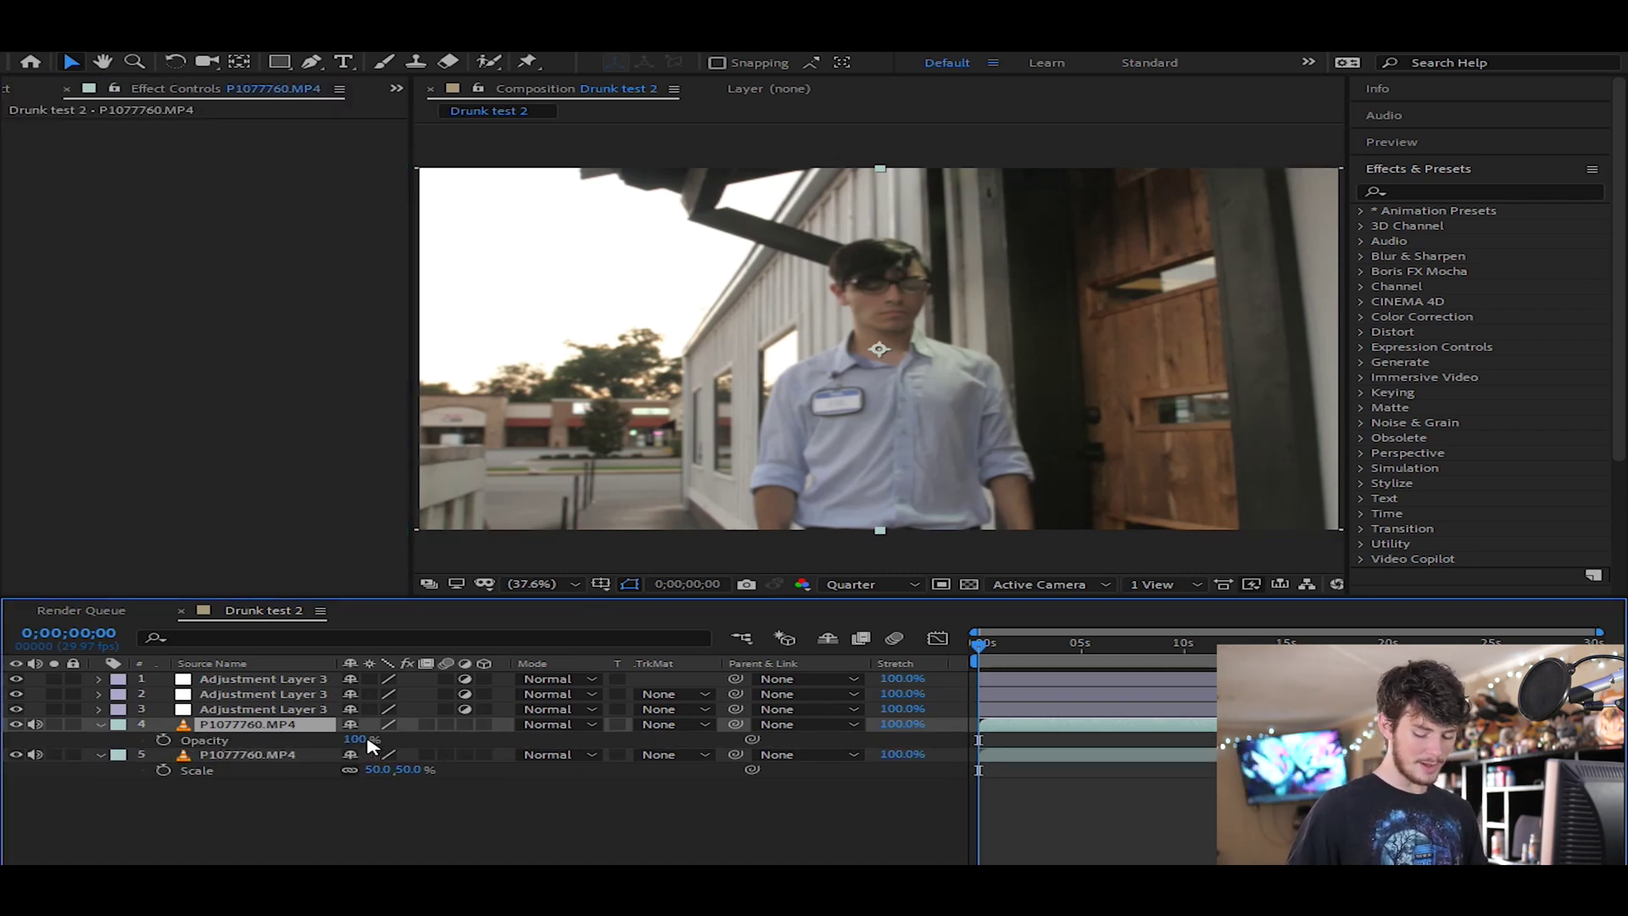
pyautogui.click(360, 740)
pyautogui.write('80')
pyautogui.press('Return')
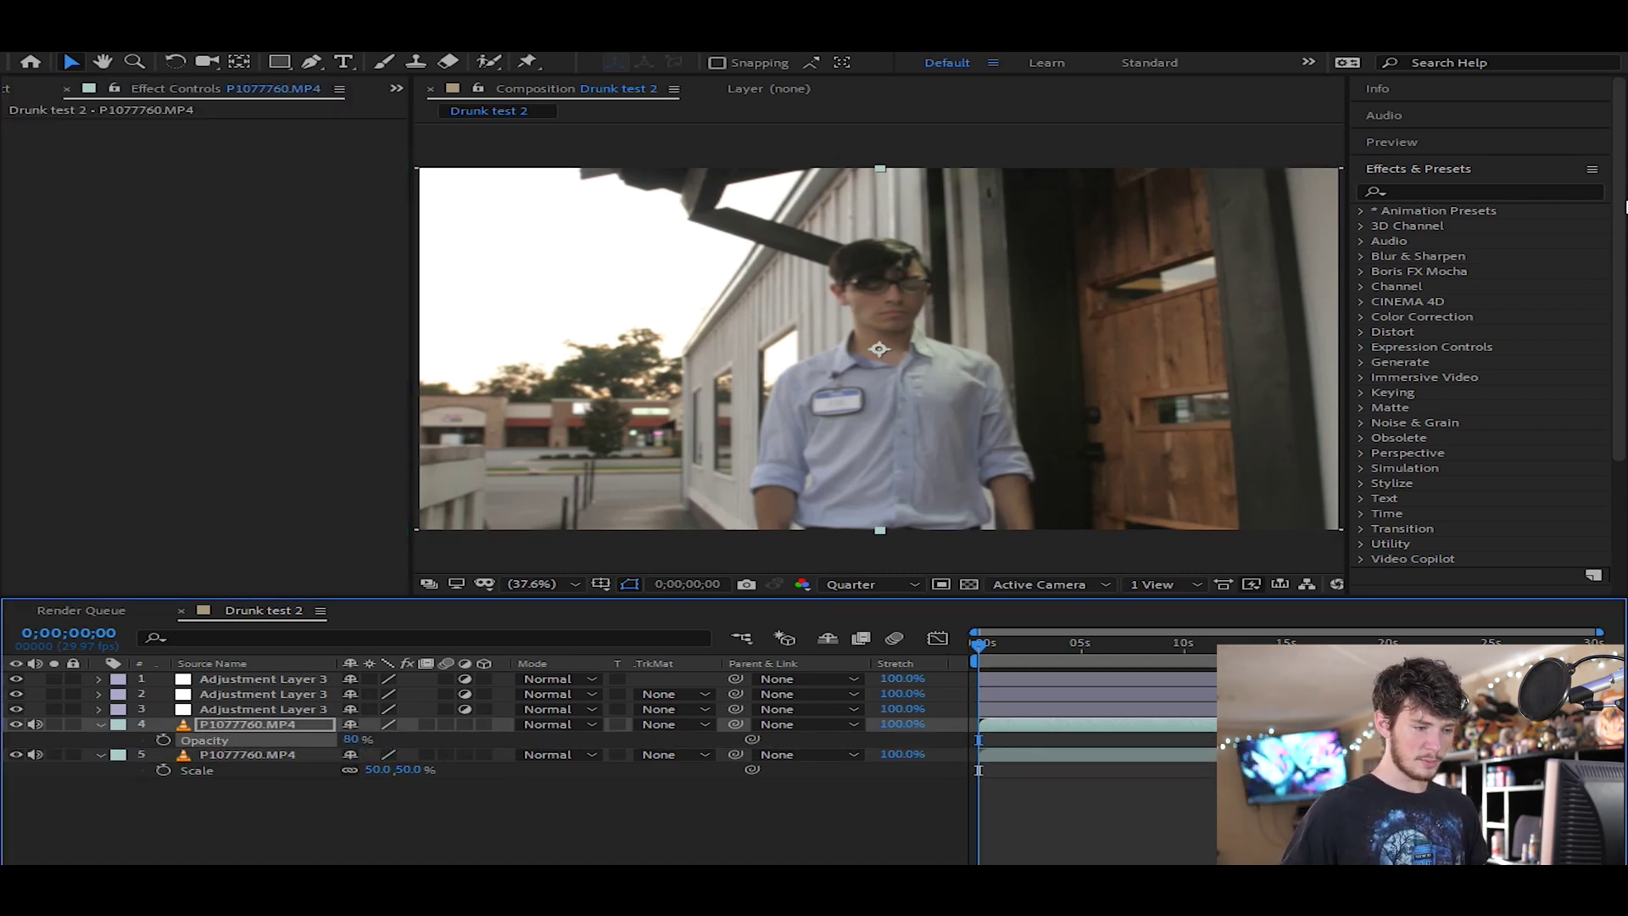
# Apply Echo to the upper footage copy with Composite In Back, 5 echoes and 0.5 decay.
pyautogui.click(1522, 192)
pyautogui.write('echo')
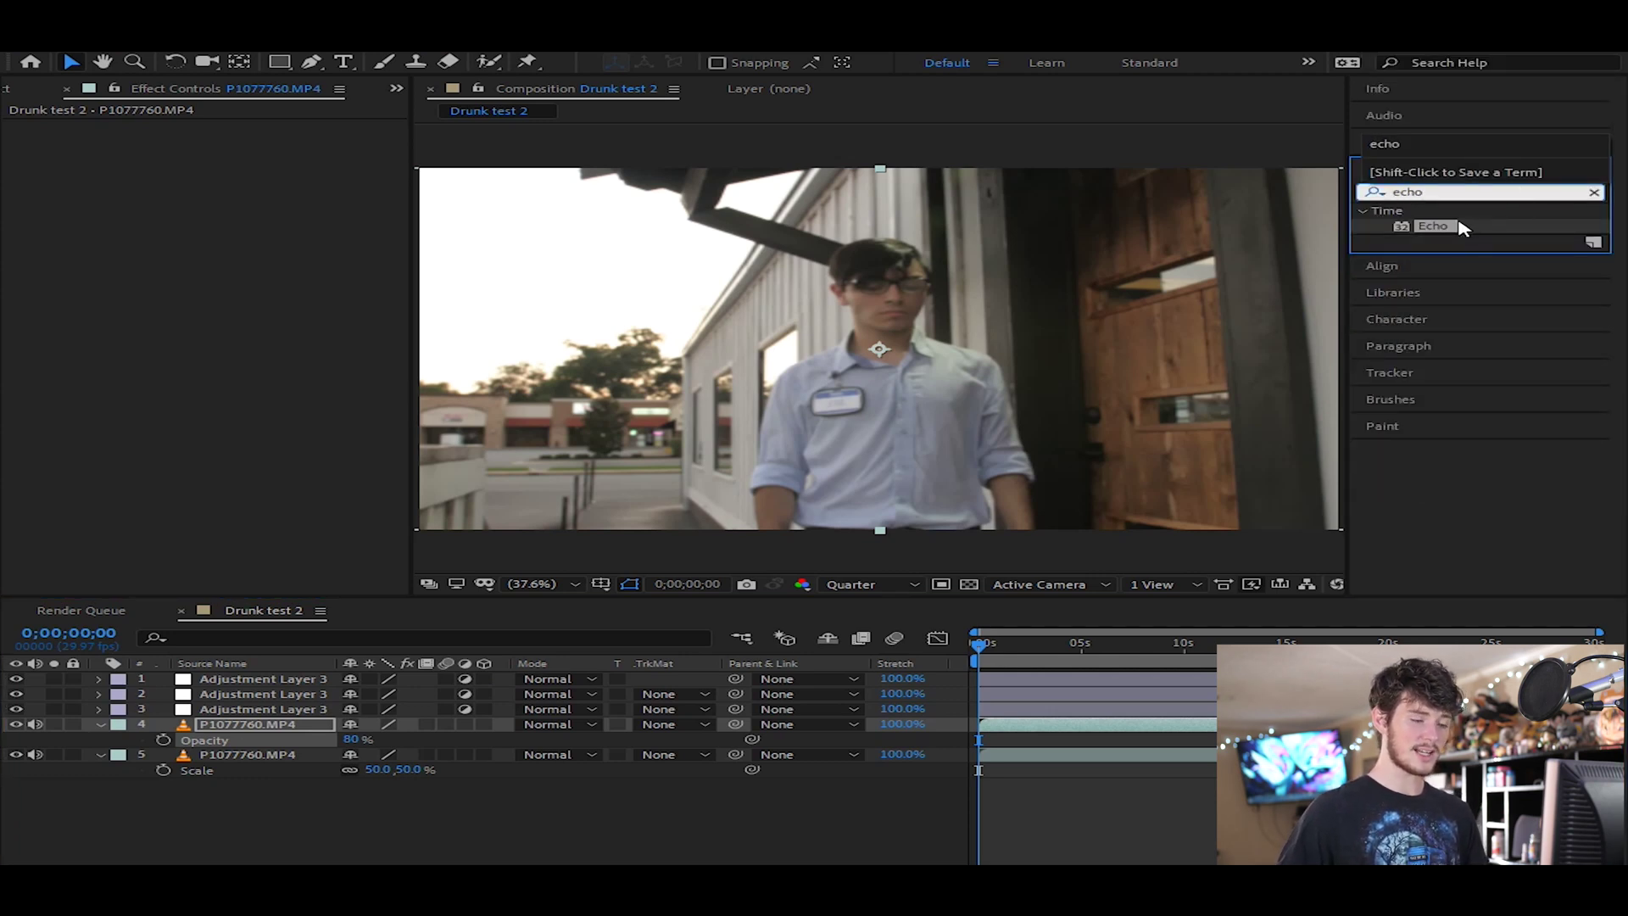
pyautogui.moveTo(1460, 227); pyautogui.dragTo(203, 735)
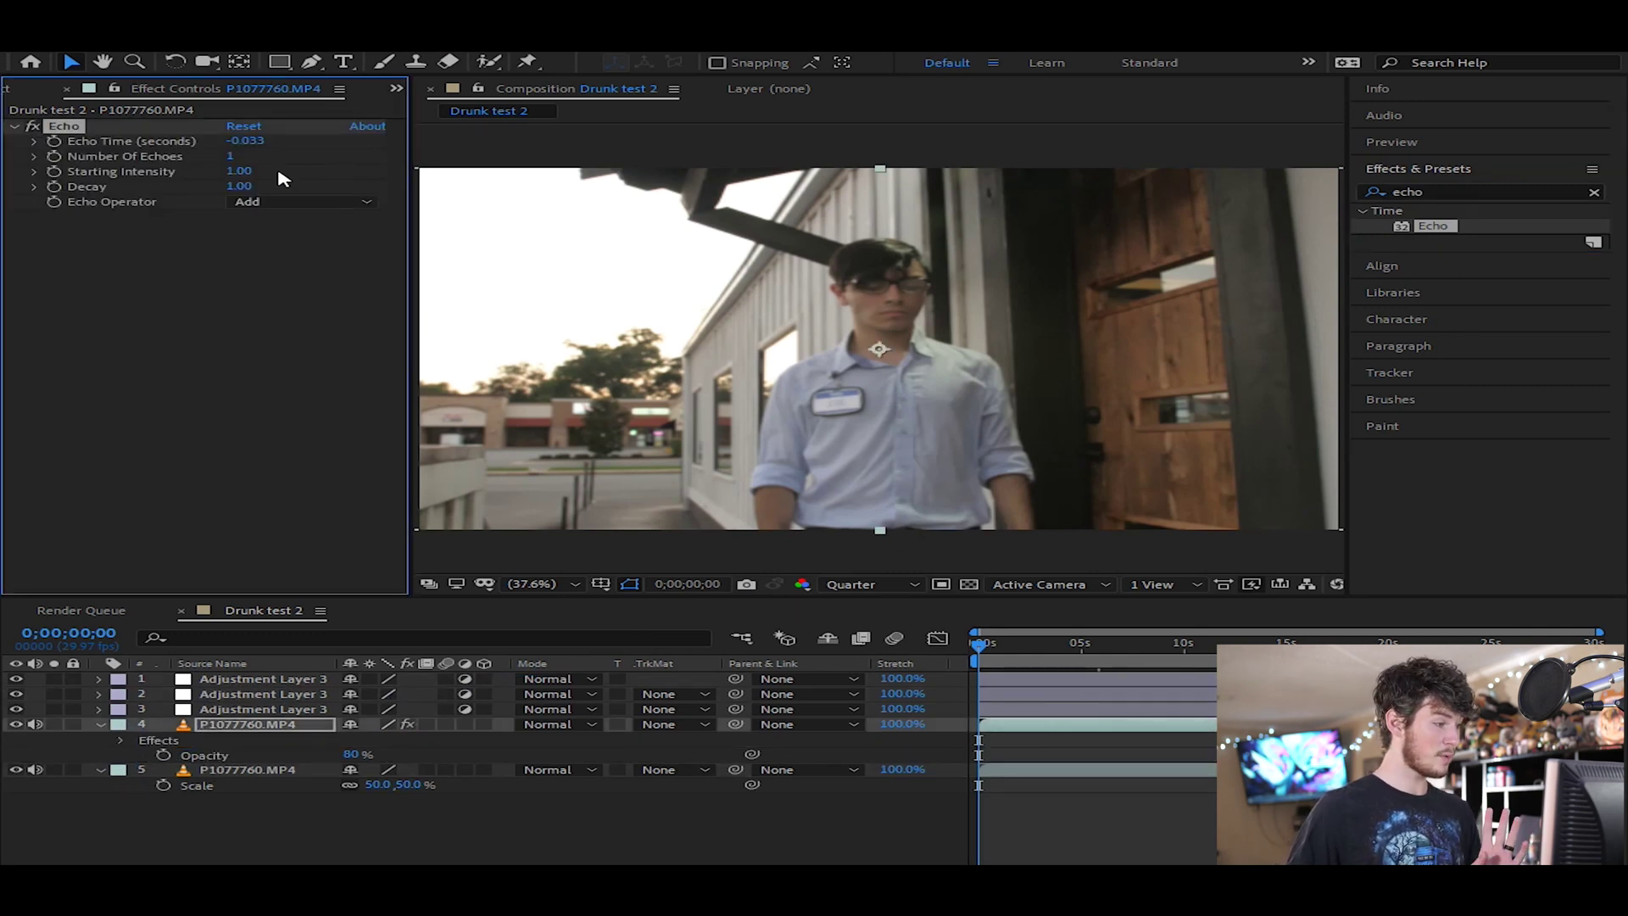
pyautogui.click(291, 203)
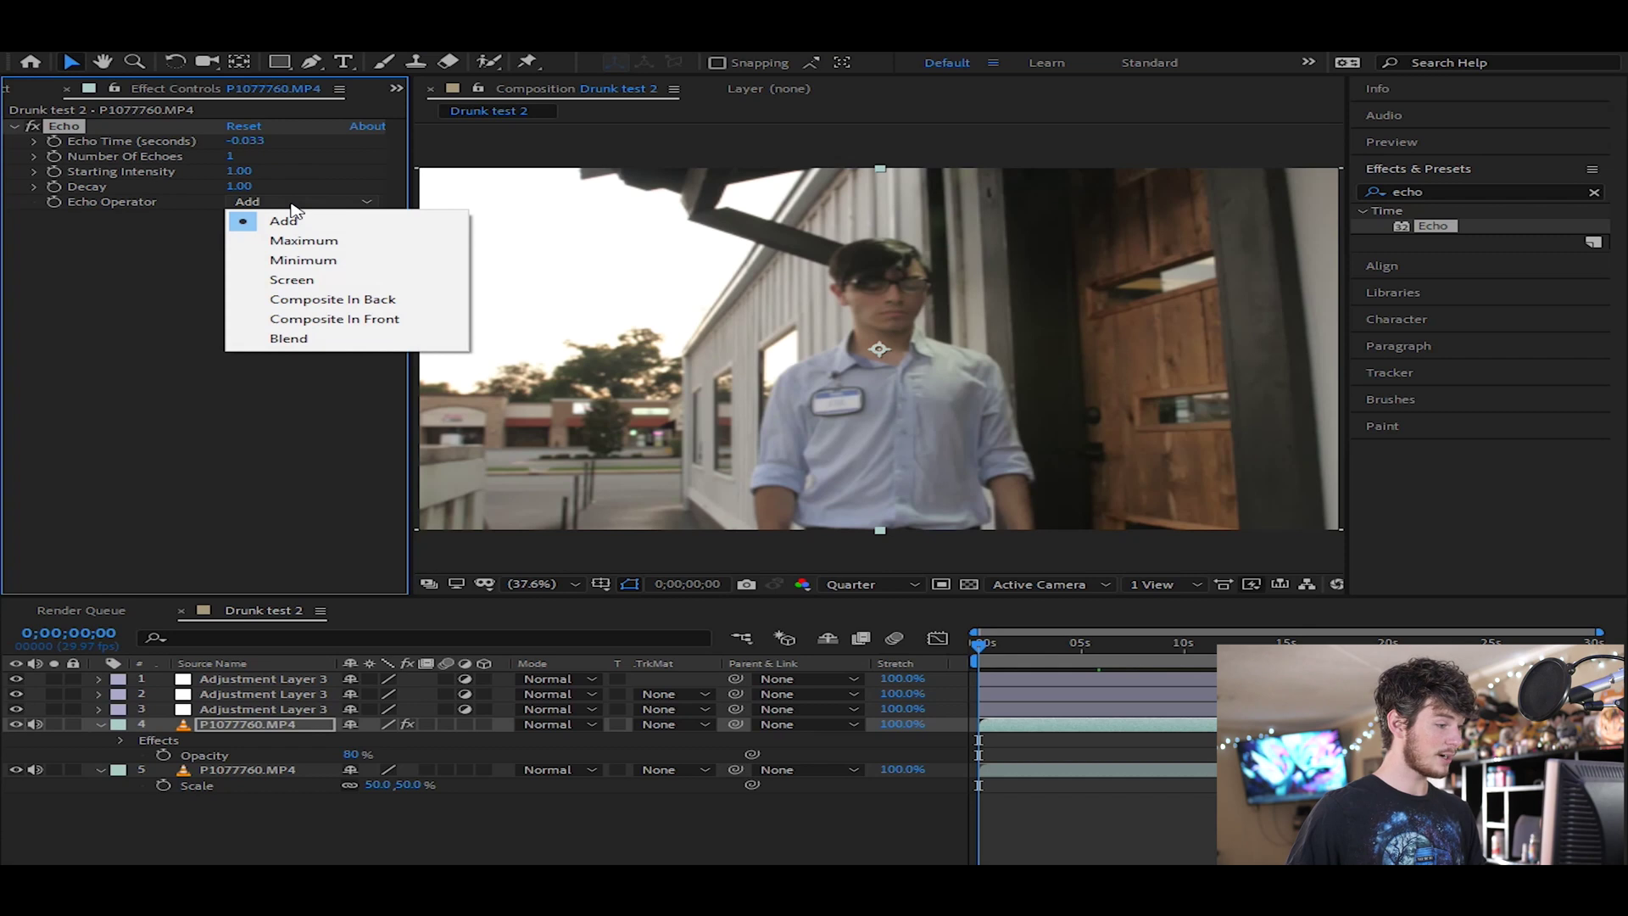
pyautogui.click(395, 301)
pyautogui.click(229, 156)
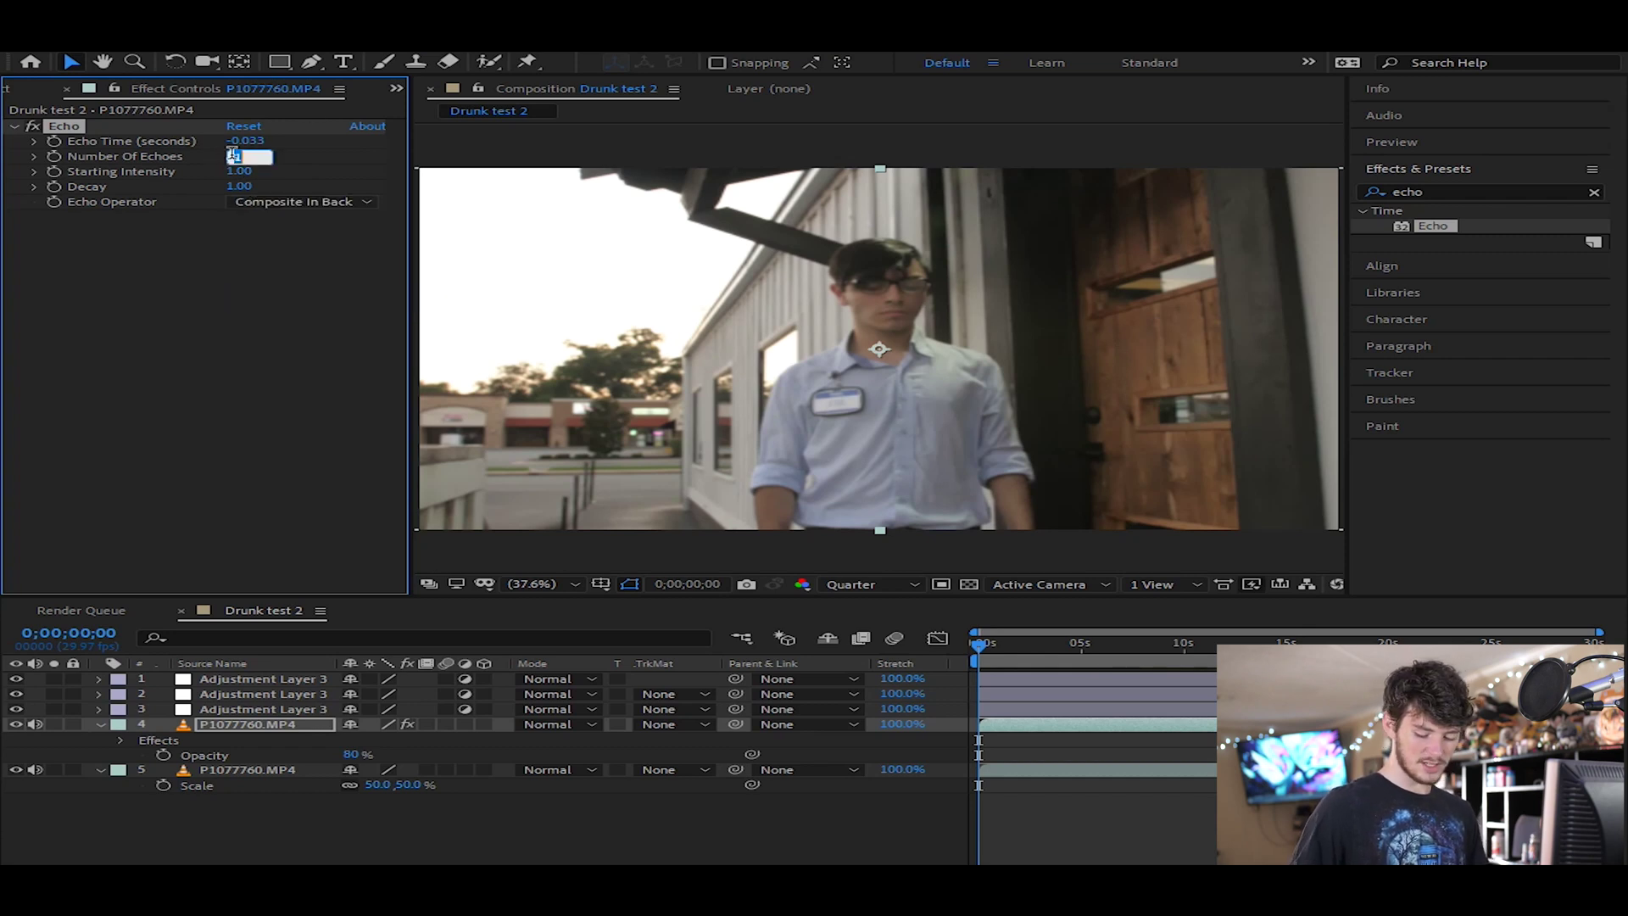
pyautogui.write('5')
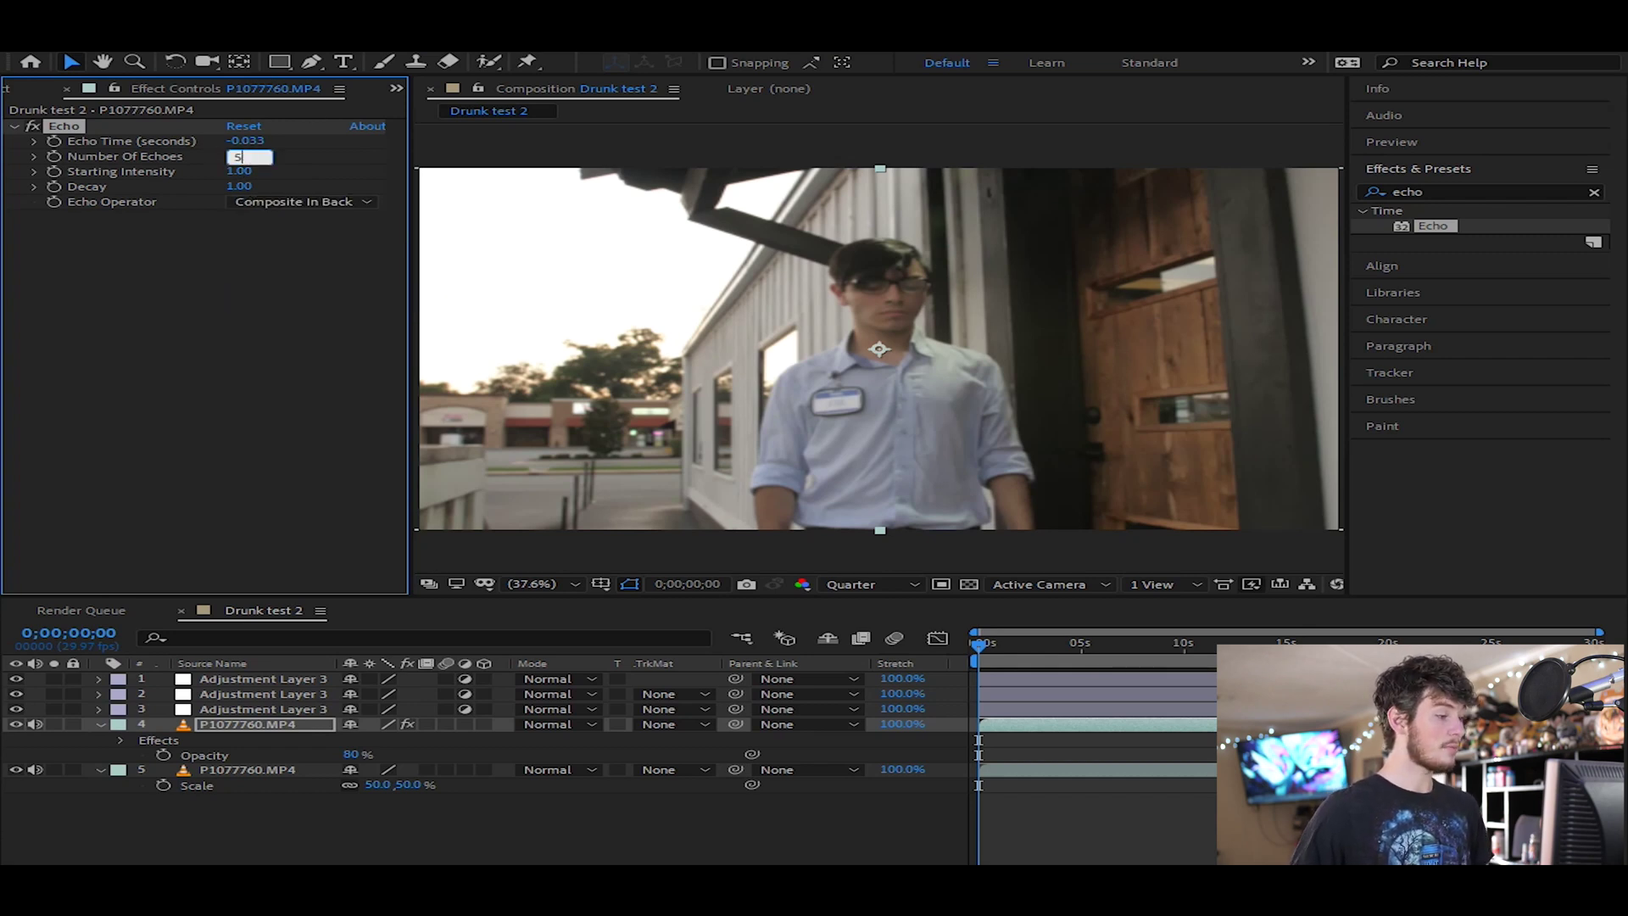
pyautogui.press('Return')
pyautogui.click(241, 185)
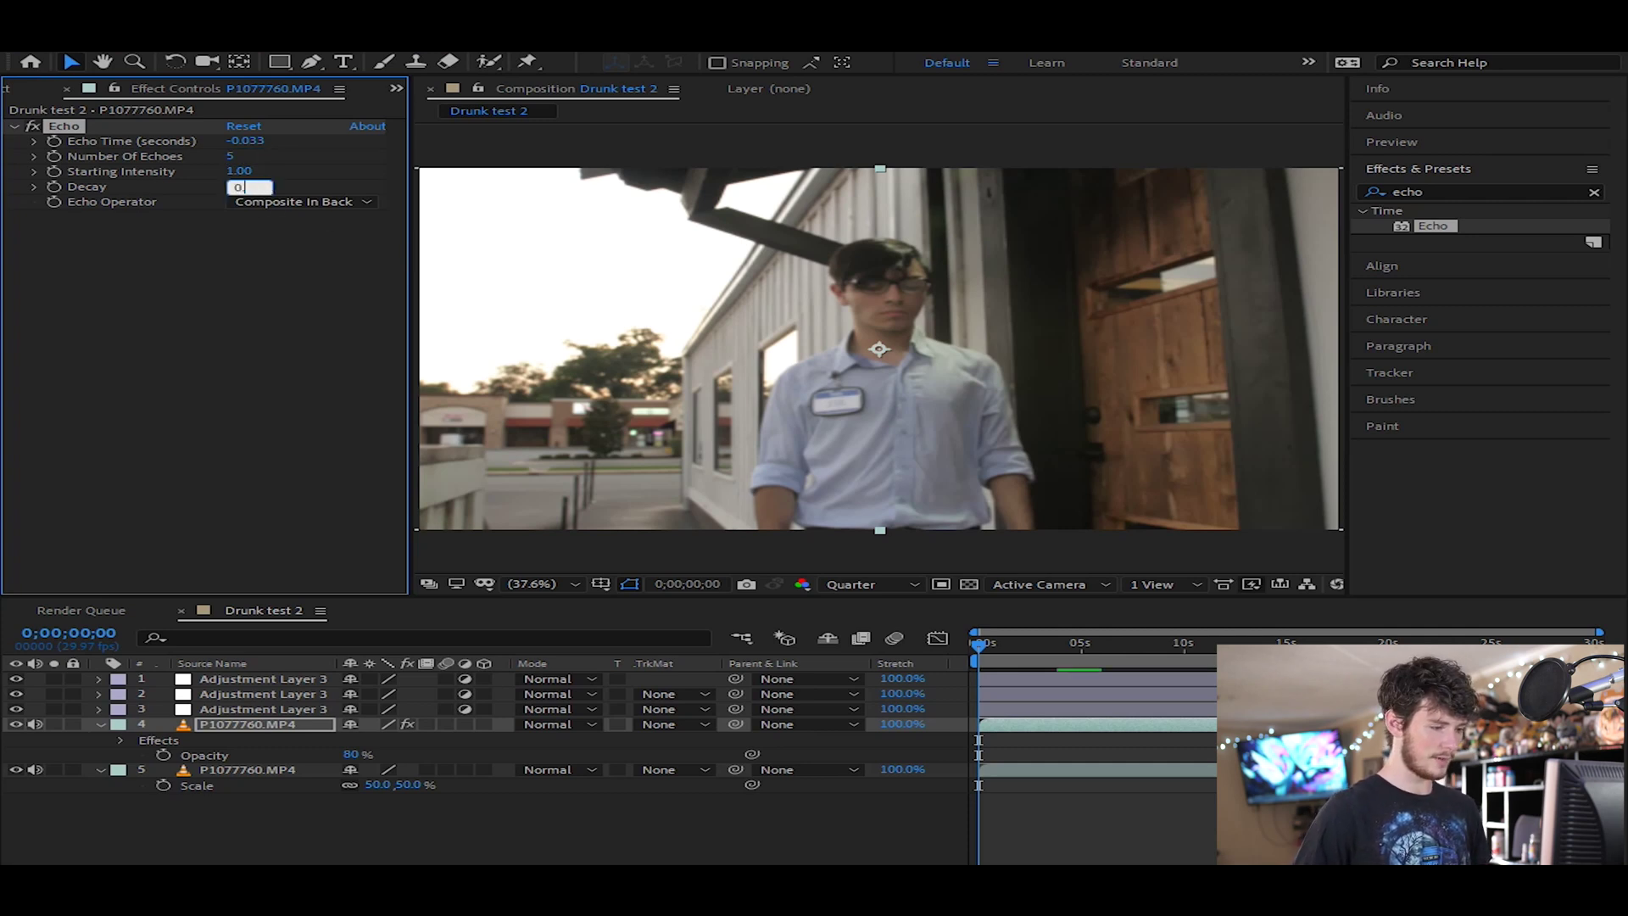
pyautogui.write('0.5')
pyautogui.press('Return')
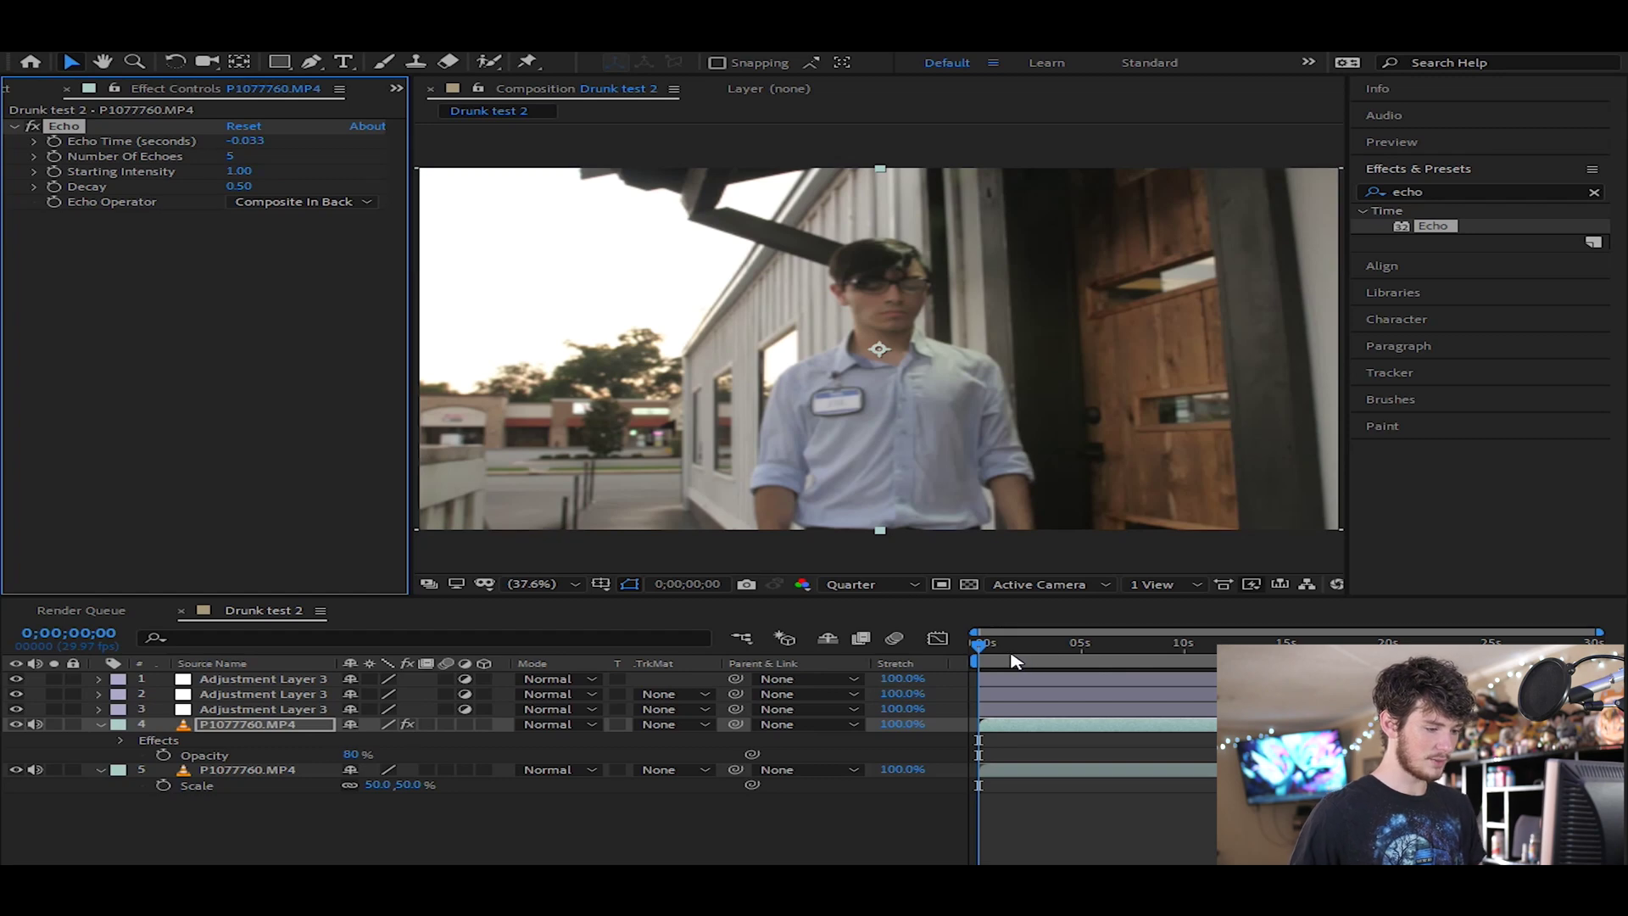
# Preview the echo trails, stopping at 0;00;04;05, and clear the effects search.
pyautogui.press('space')
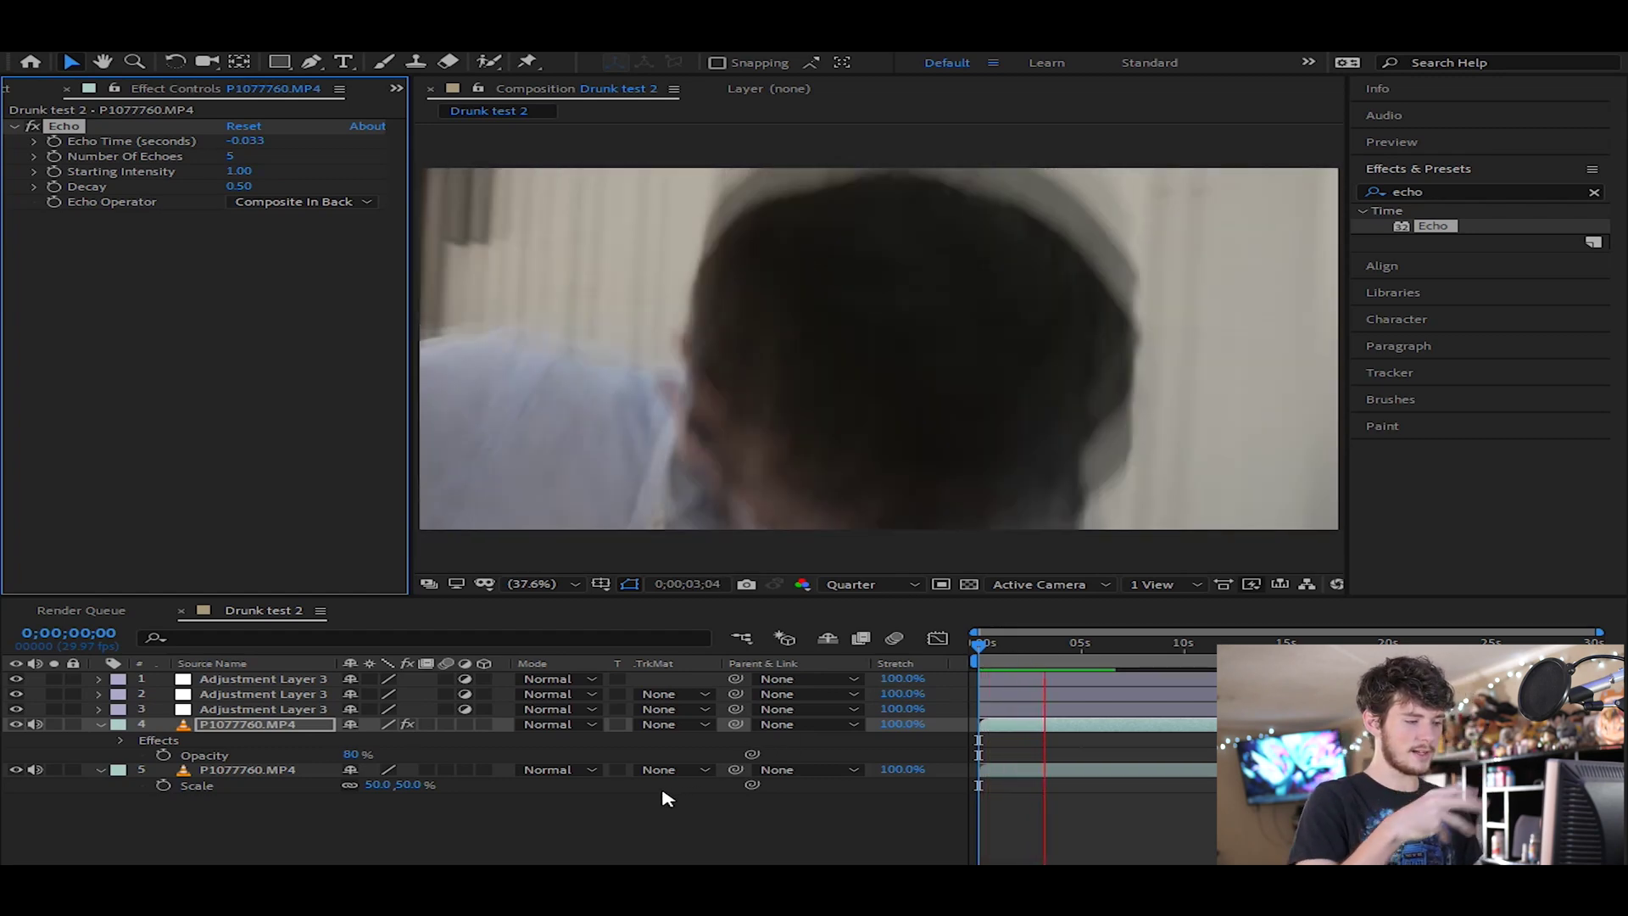
pyautogui.press('space')
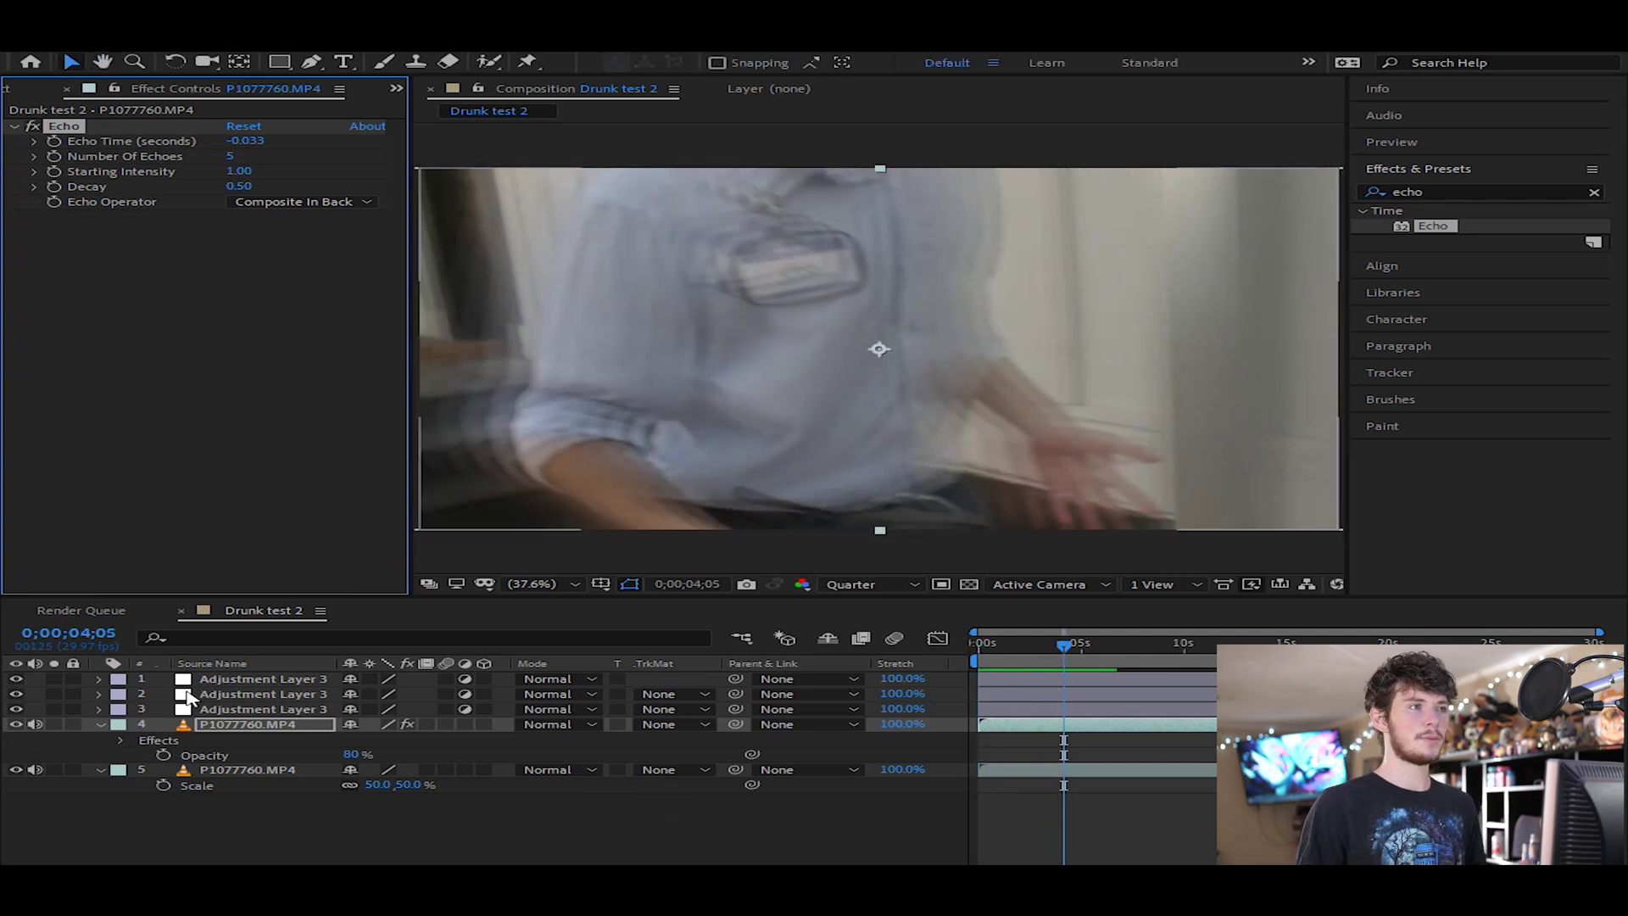
pyautogui.hotkey('ctrl', 'f')
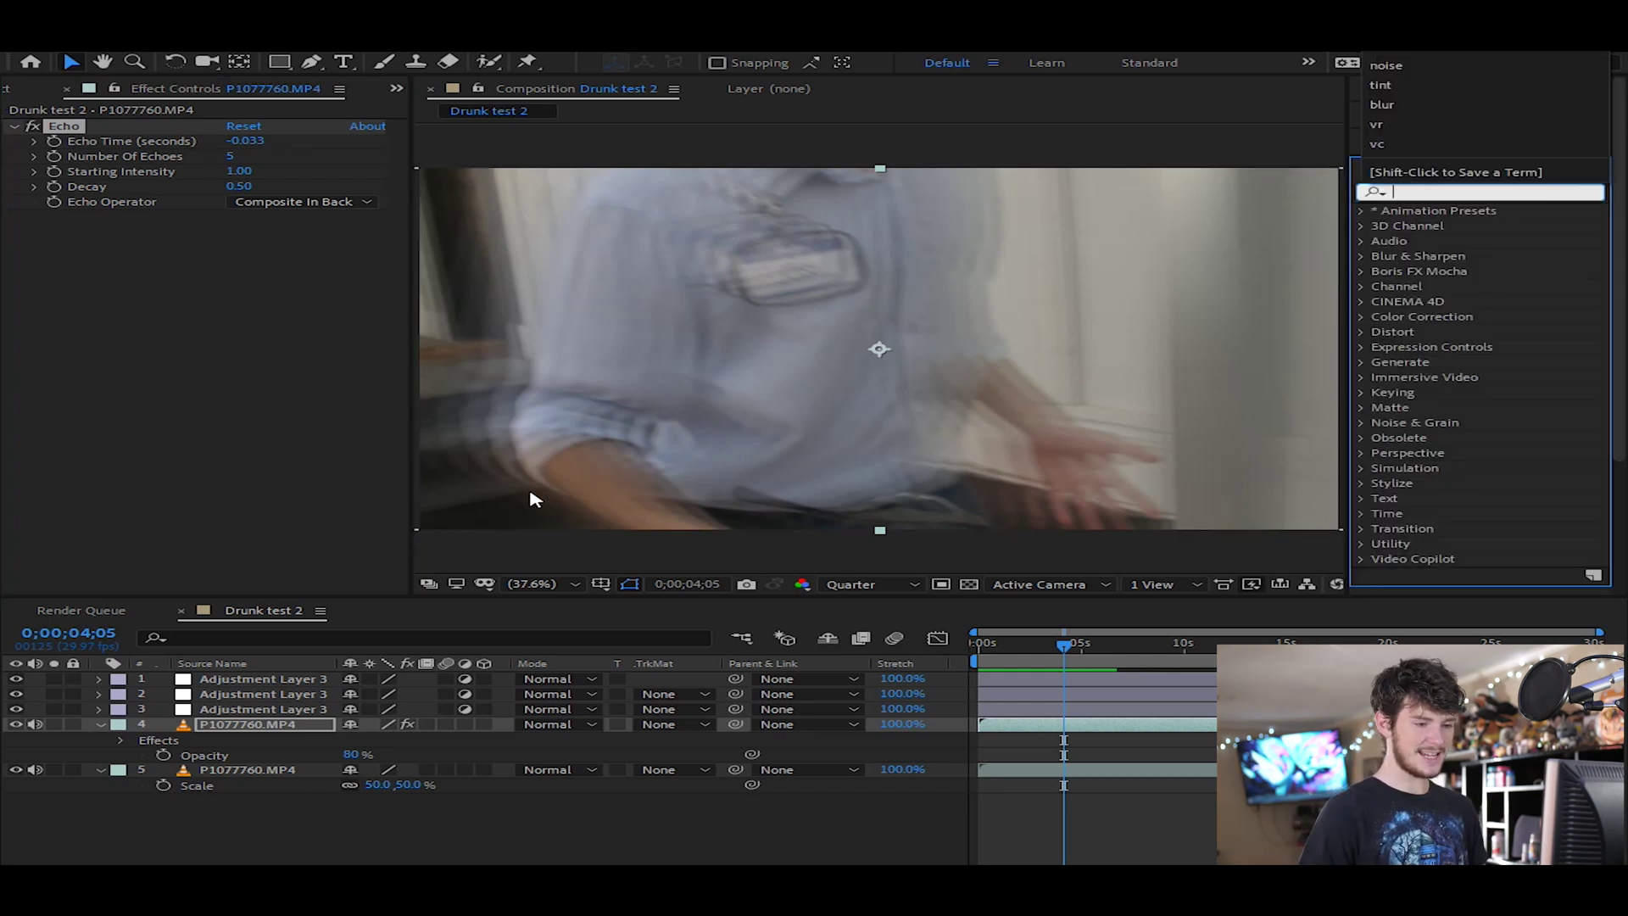
# Apply Tint to Adjustment Layer 3, mapping white to dark grey 616161.
pyautogui.write('tint')
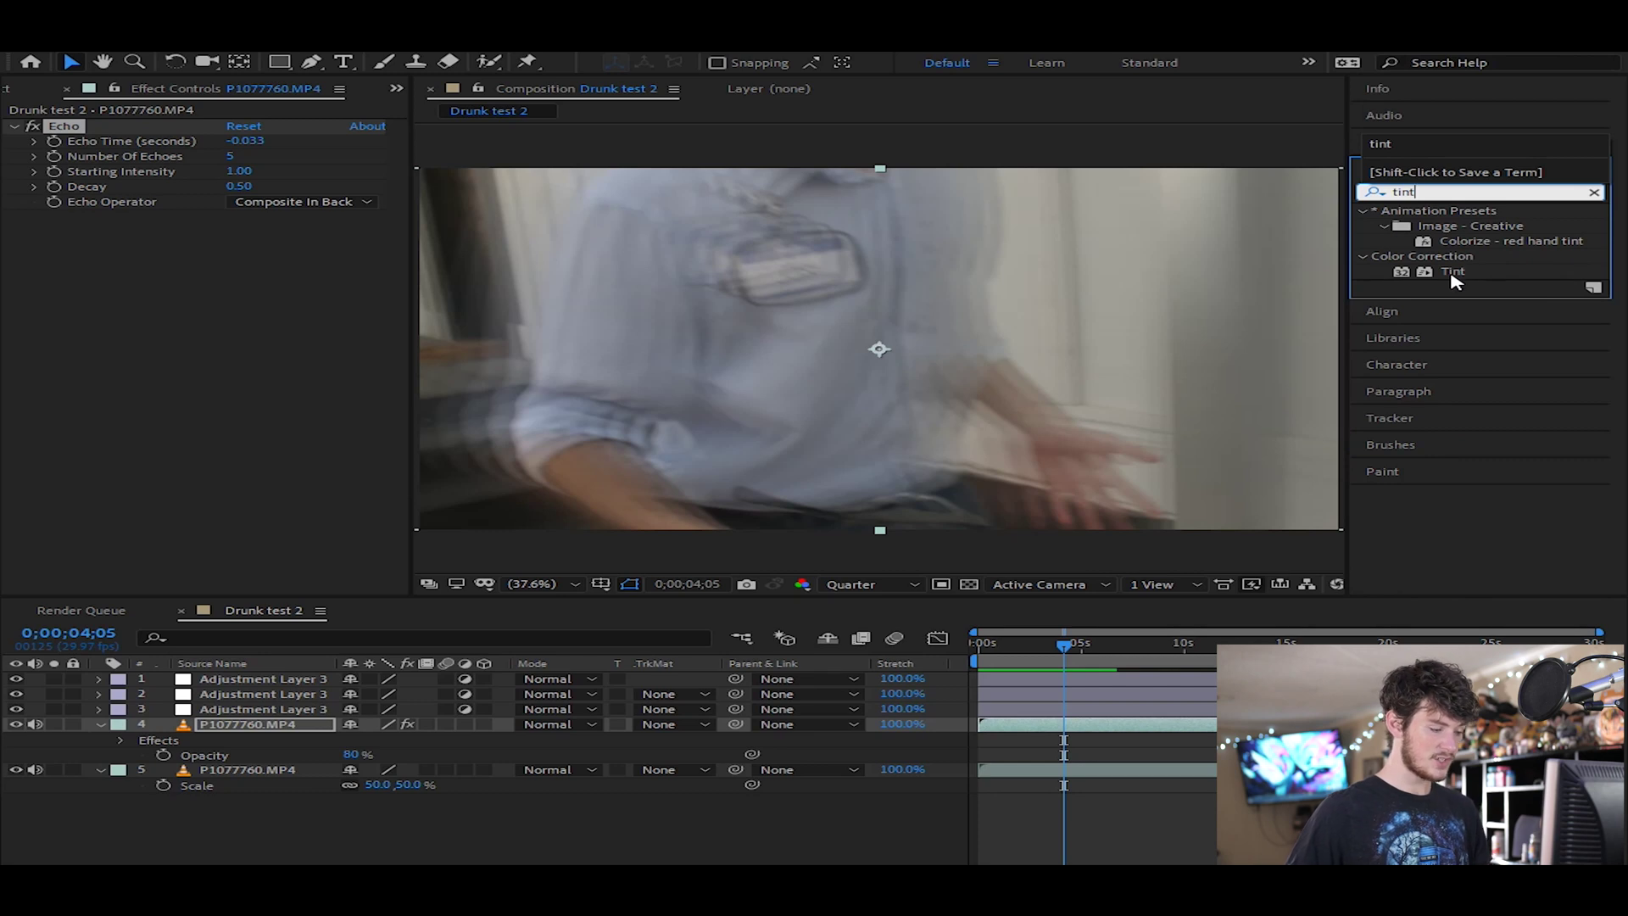
pyautogui.hotkey('ctrl', 'Up')
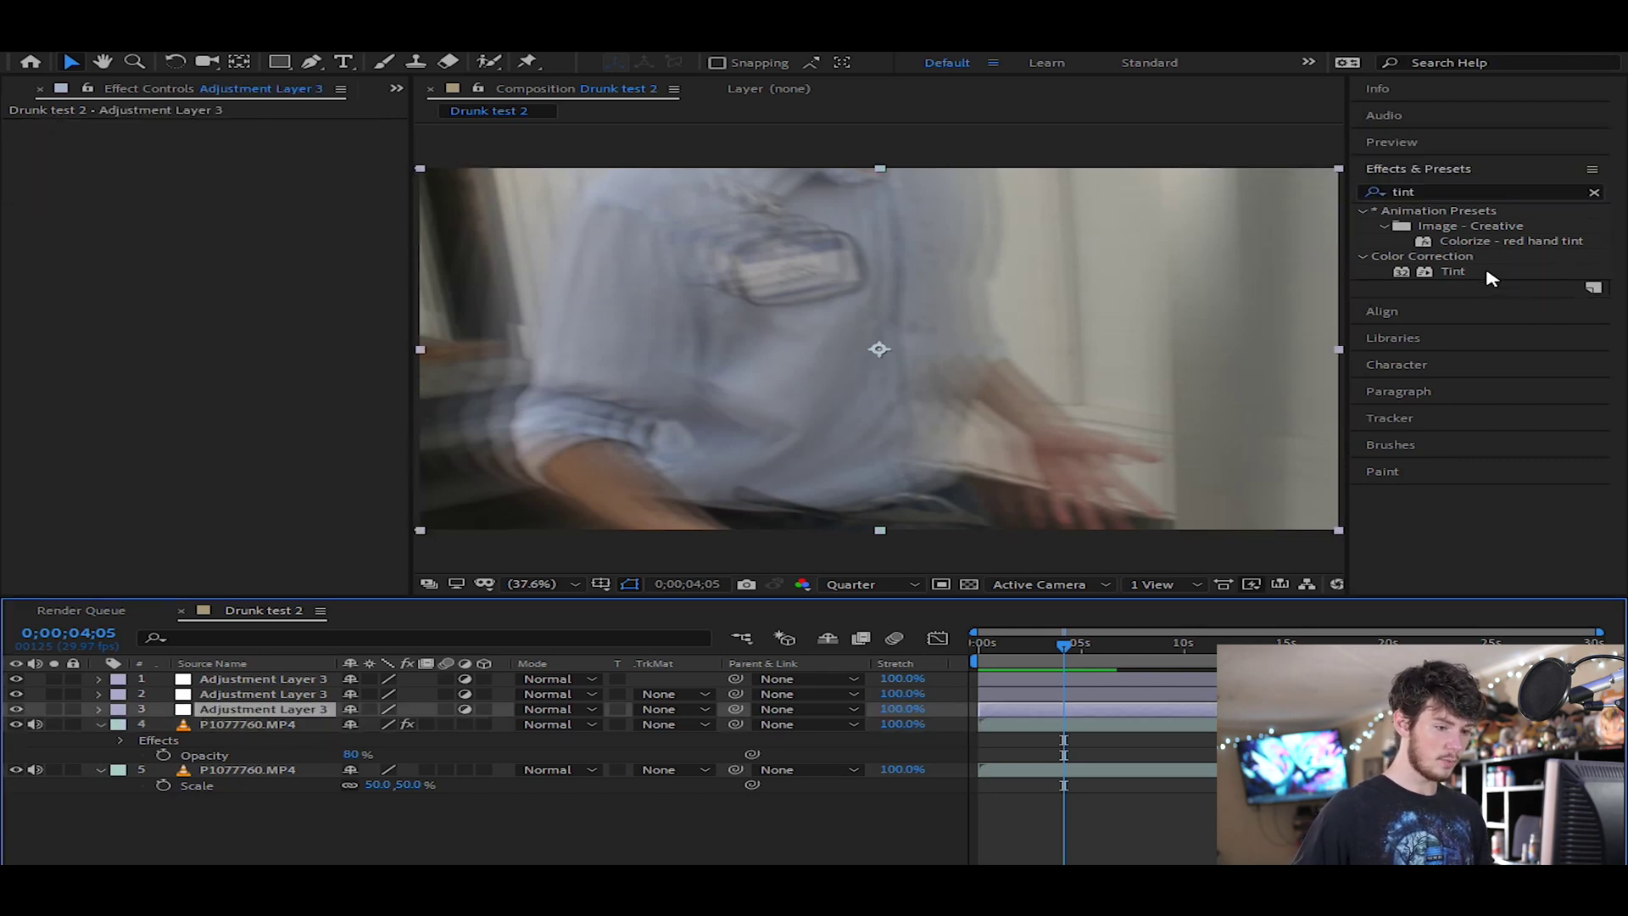
pyautogui.moveTo(1493, 279); pyautogui.dragTo(299, 714)
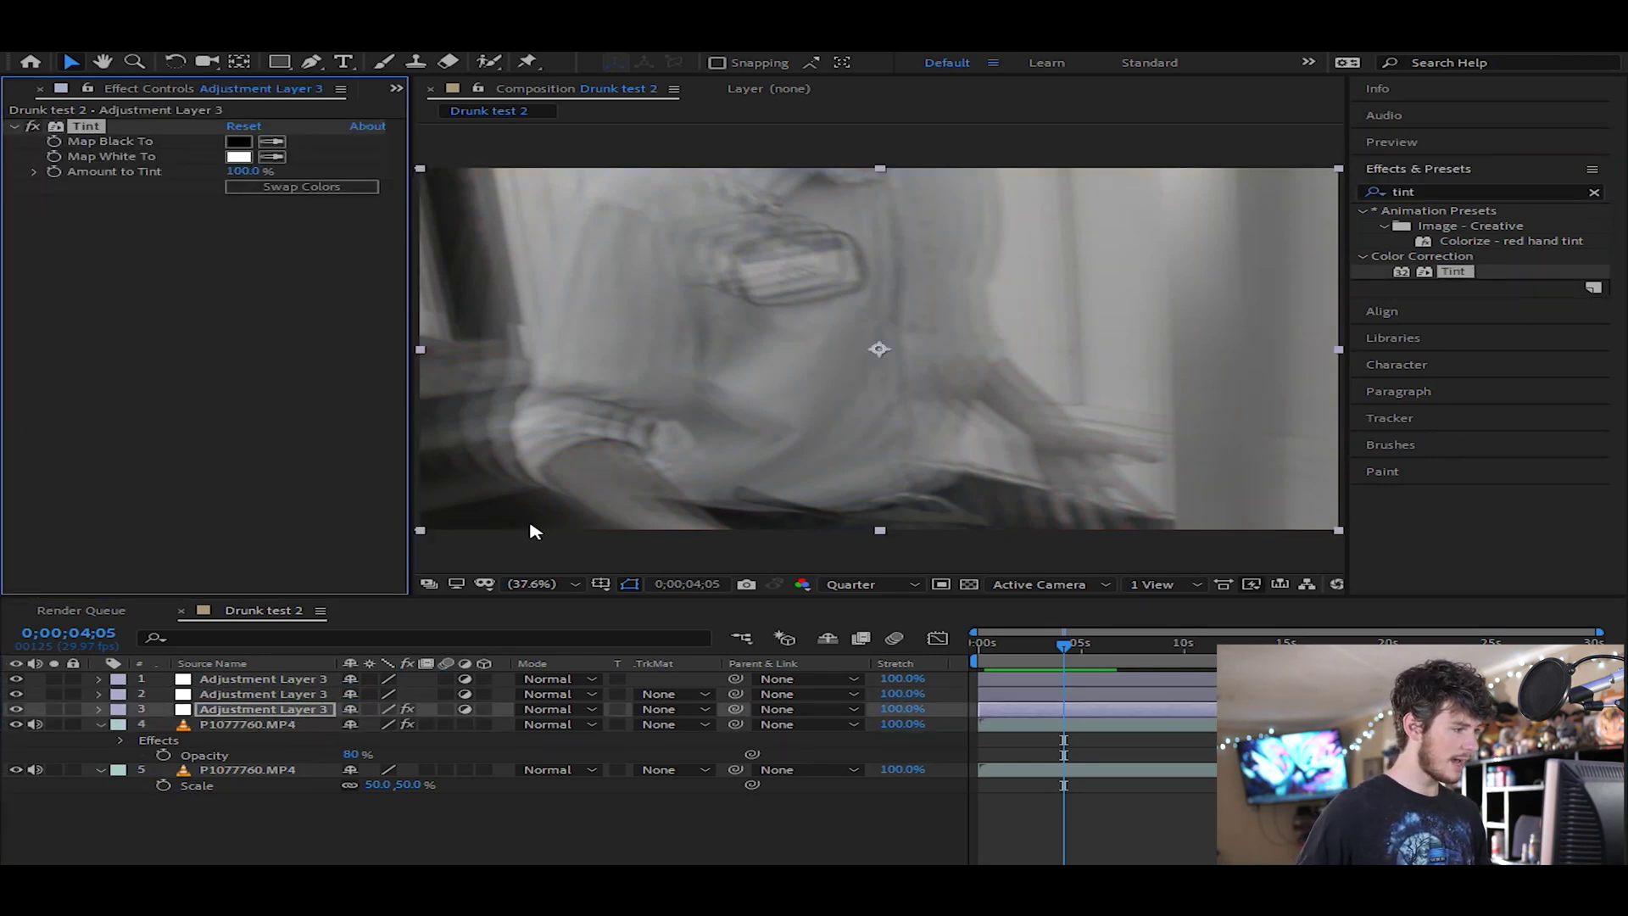
pyautogui.click(238, 157)
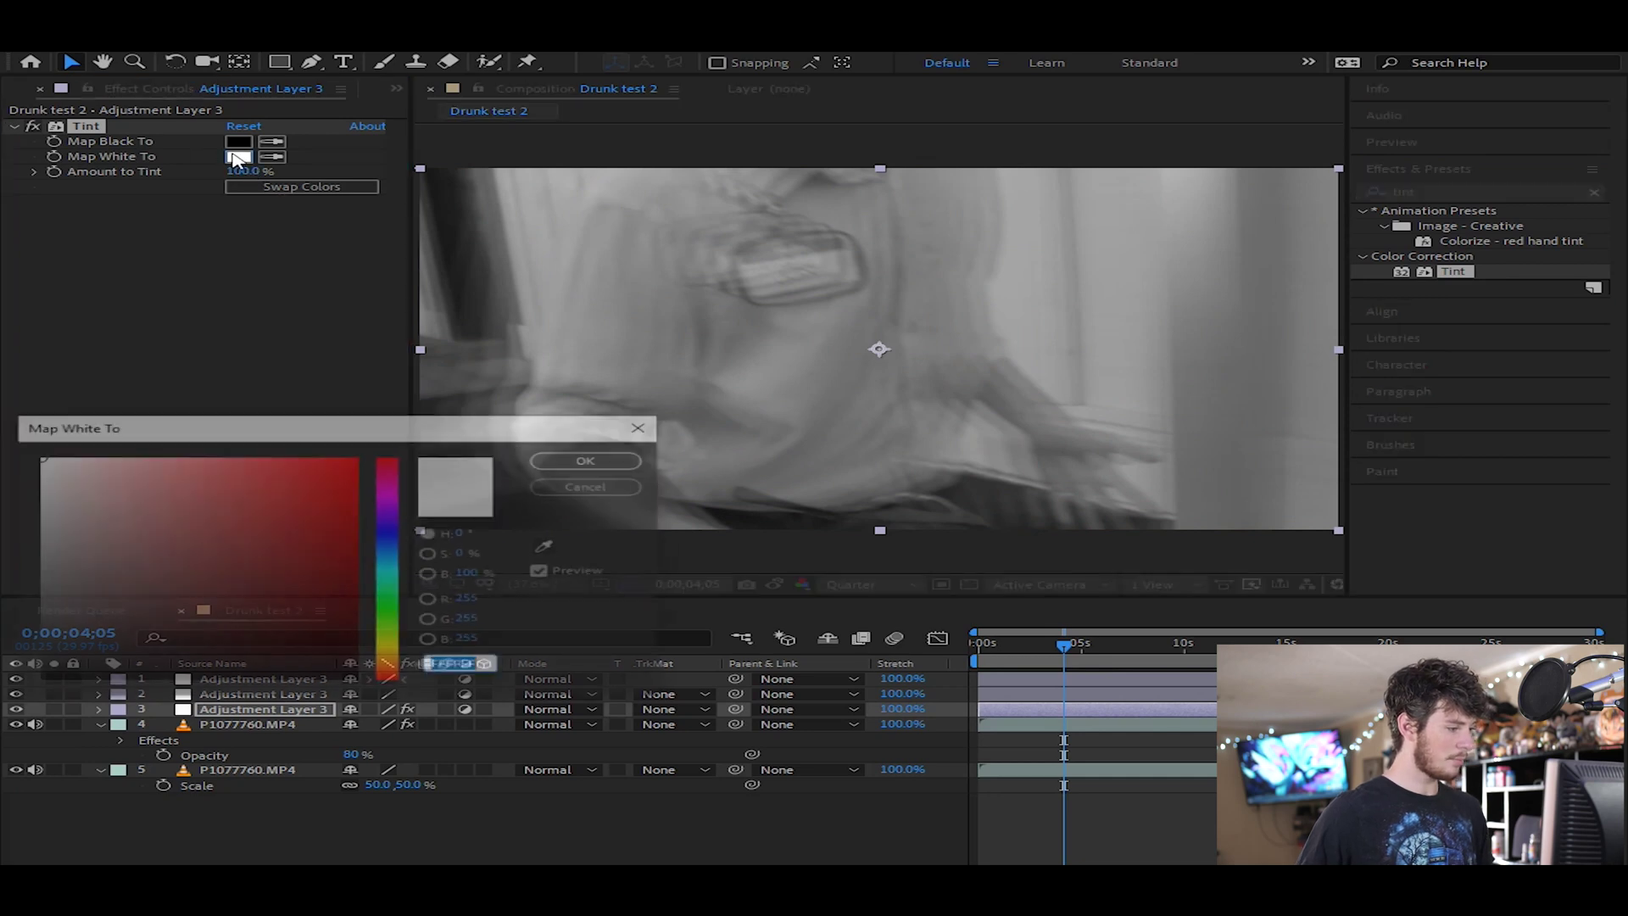
pyautogui.click(166, 529)
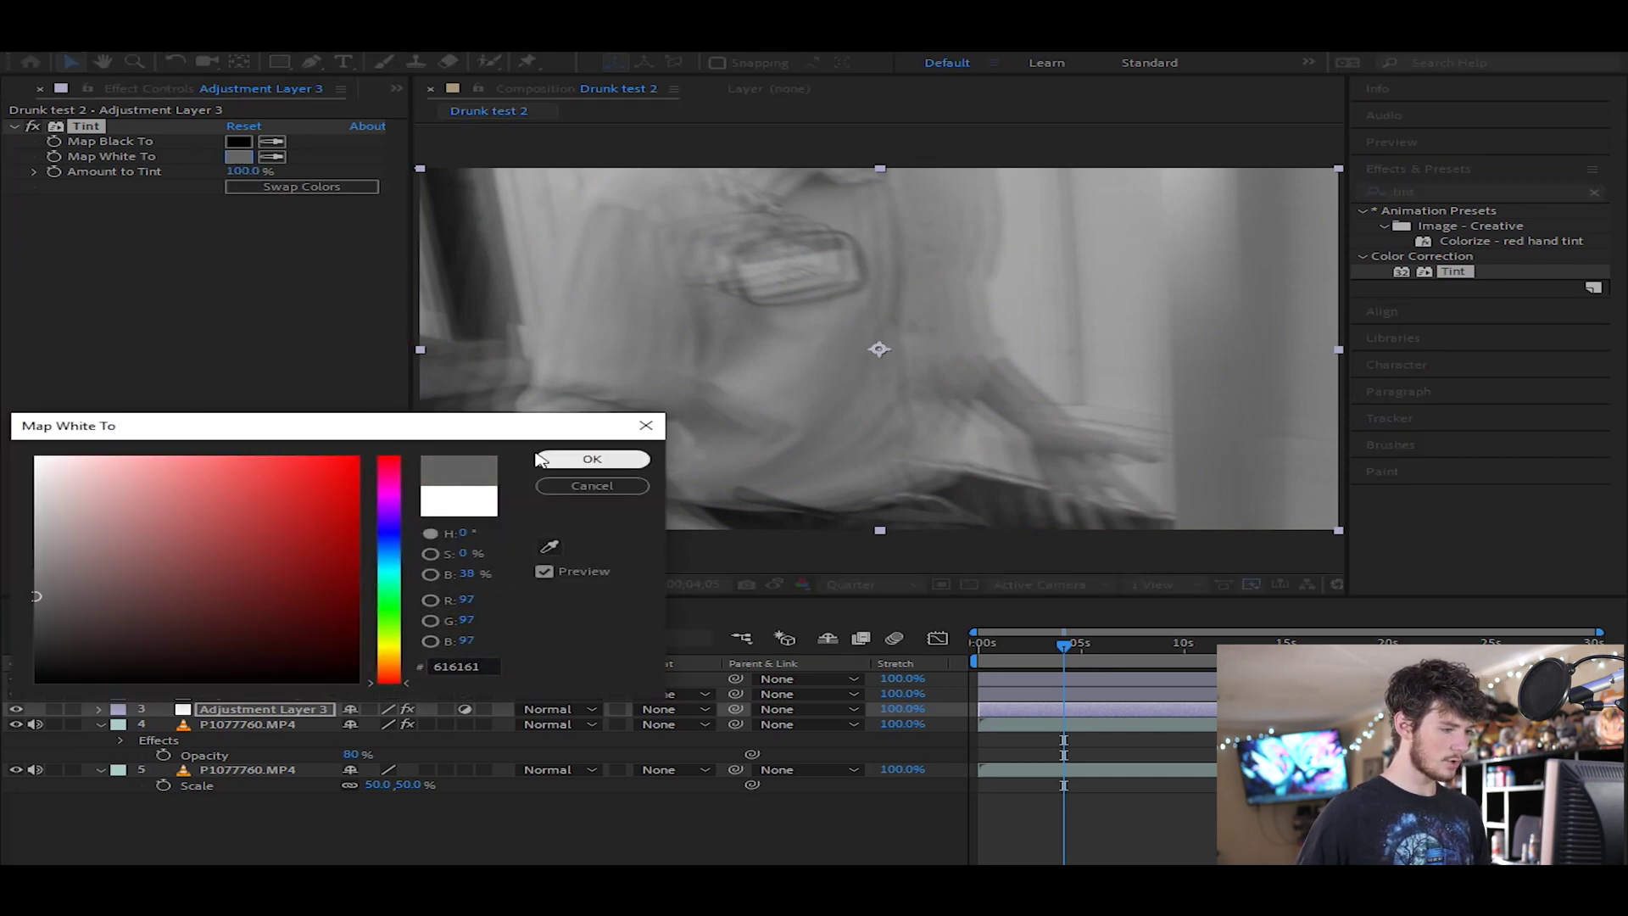
pyautogui.click(592, 458)
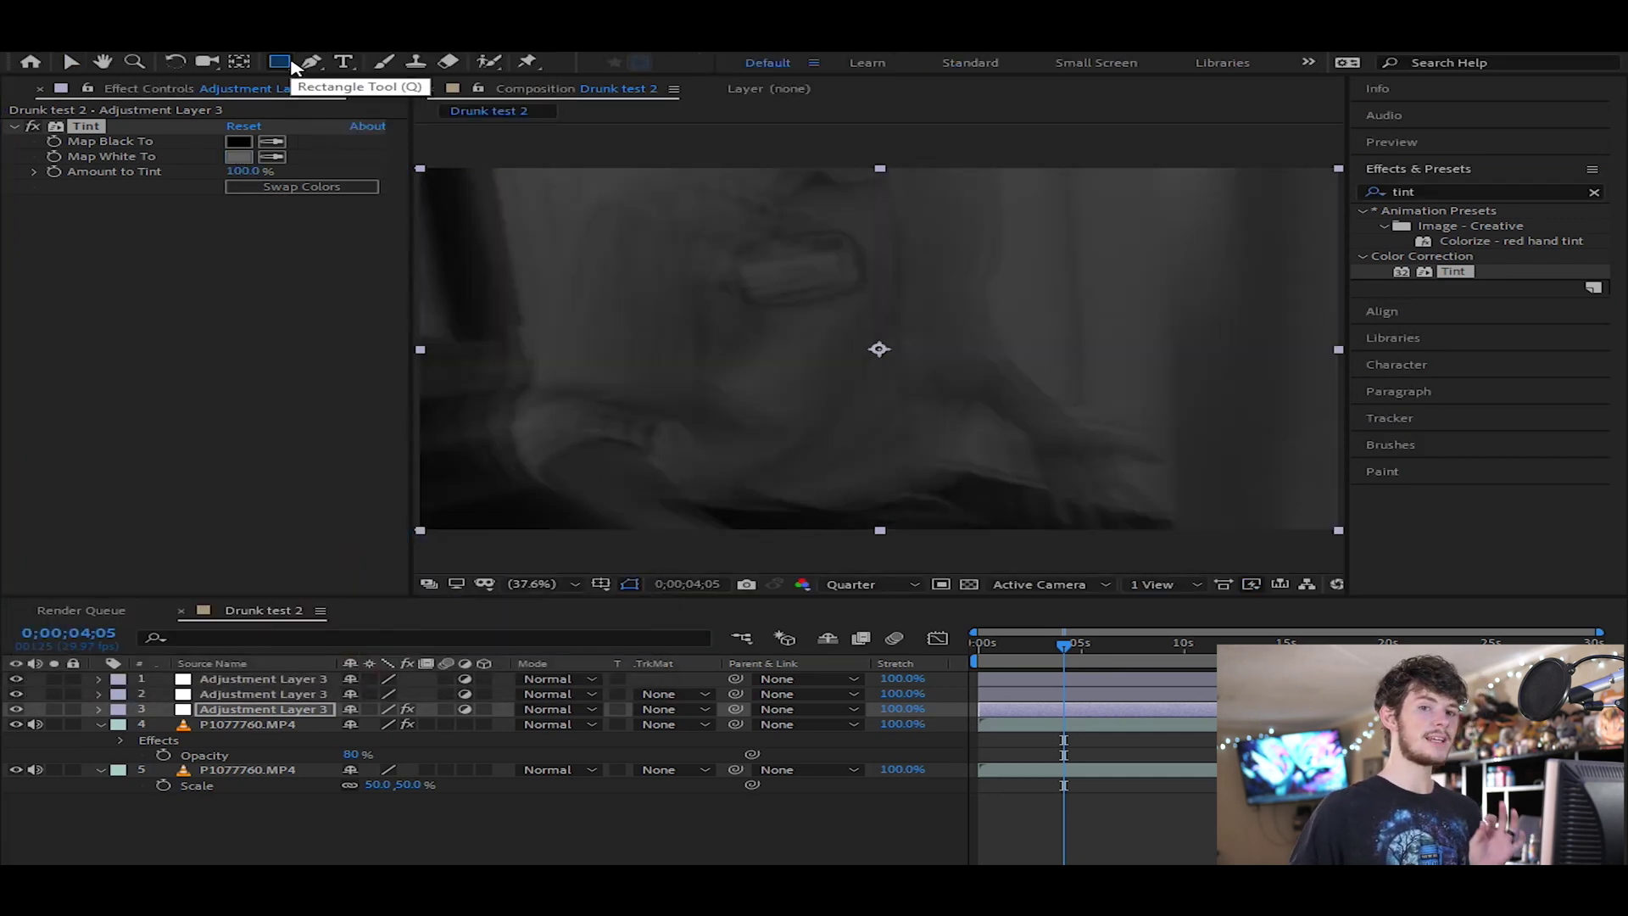
# Draw an inverted ellipse mask on the tint layer with 344 feather and 104 expansion.
pyautogui.click(291, 66)
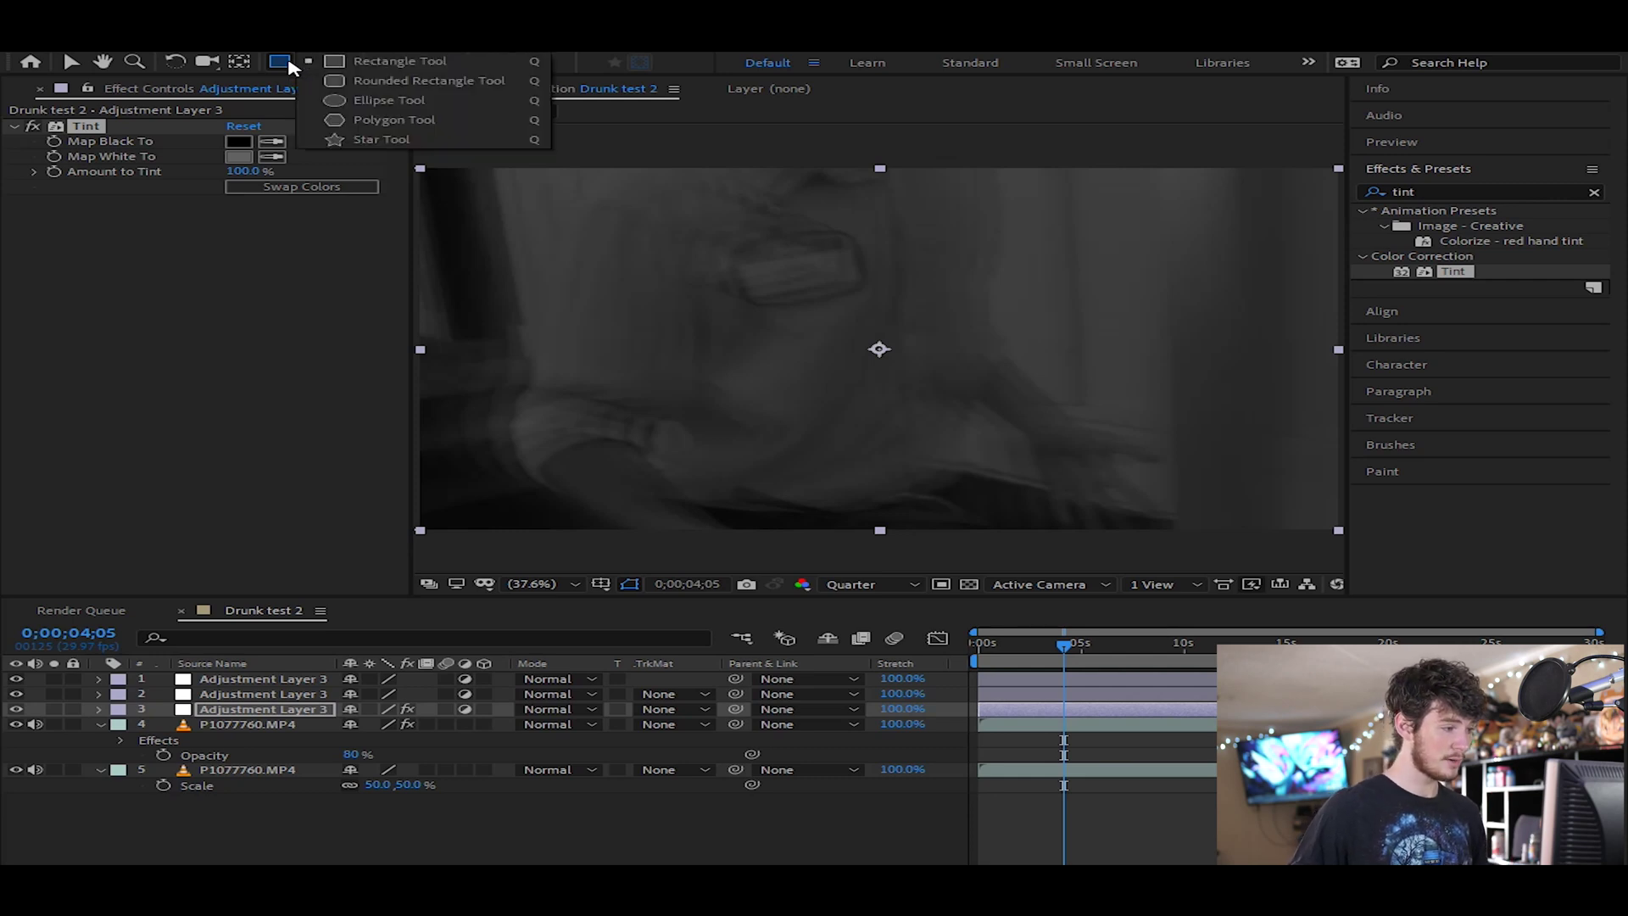
pyautogui.click(399, 102)
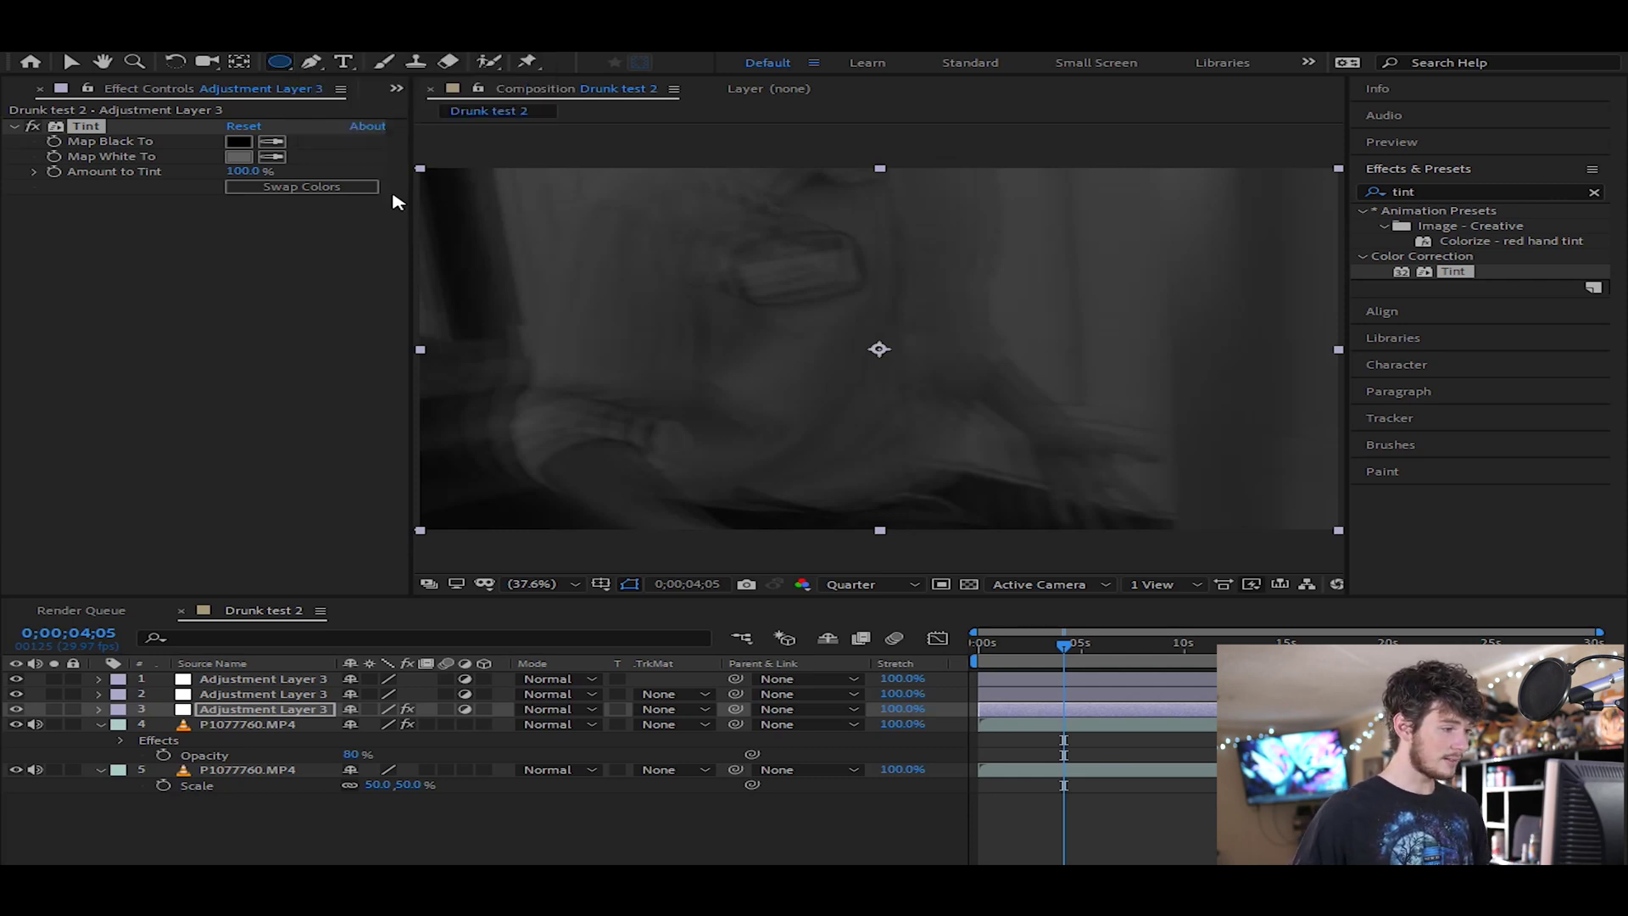
pyautogui.moveTo(421, 170); pyautogui.dragTo(1340, 527)
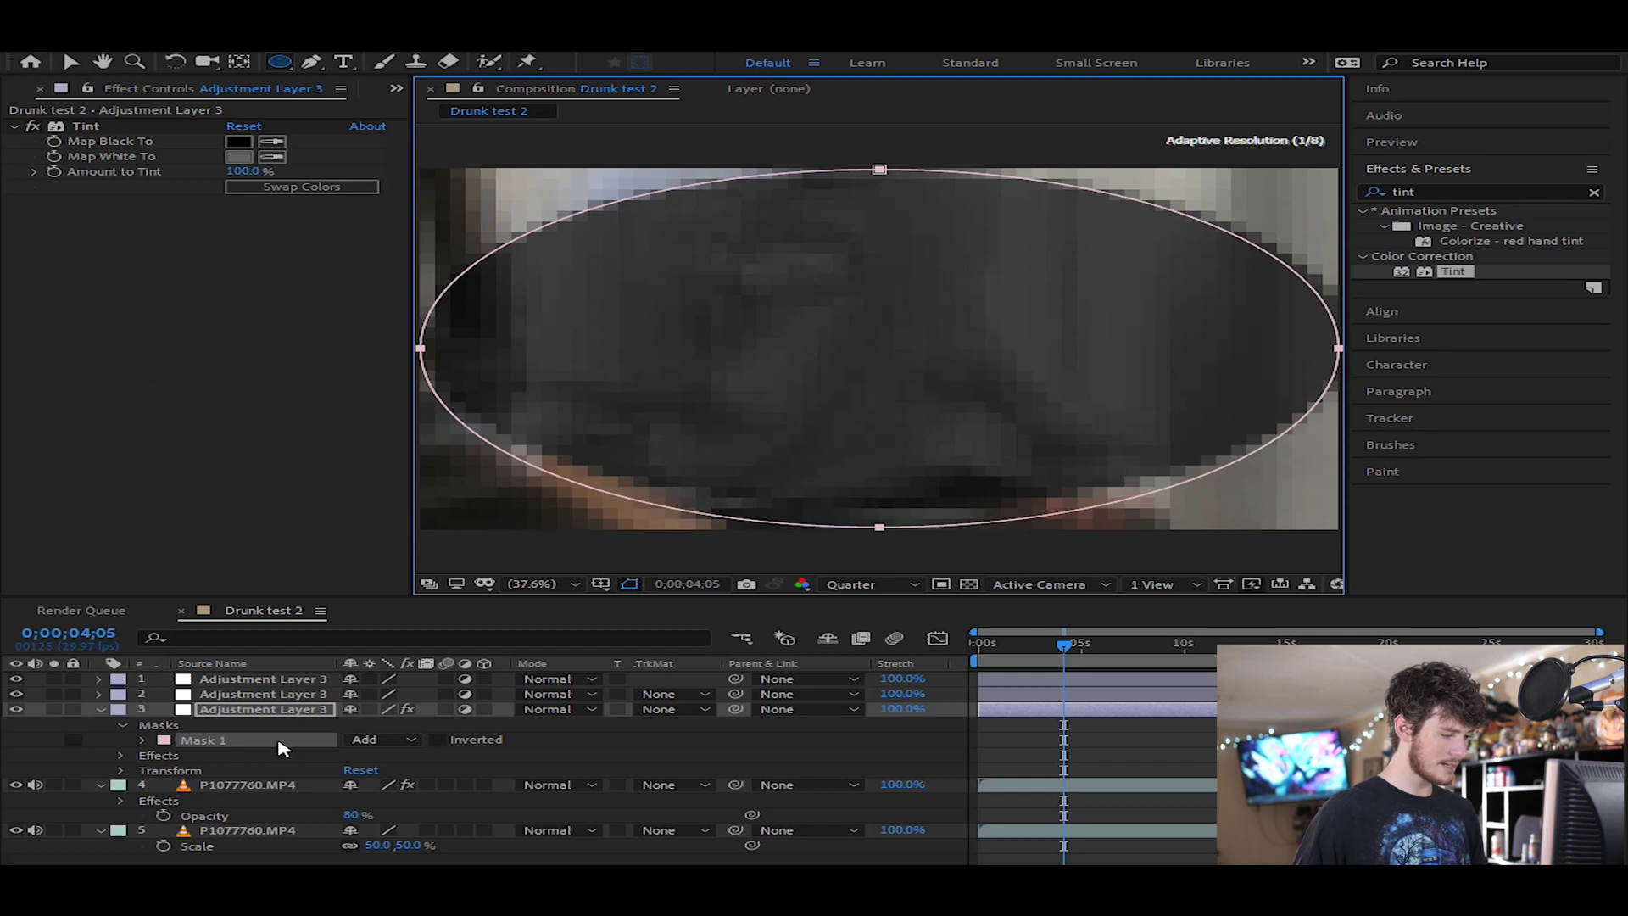
pyautogui.click(438, 741)
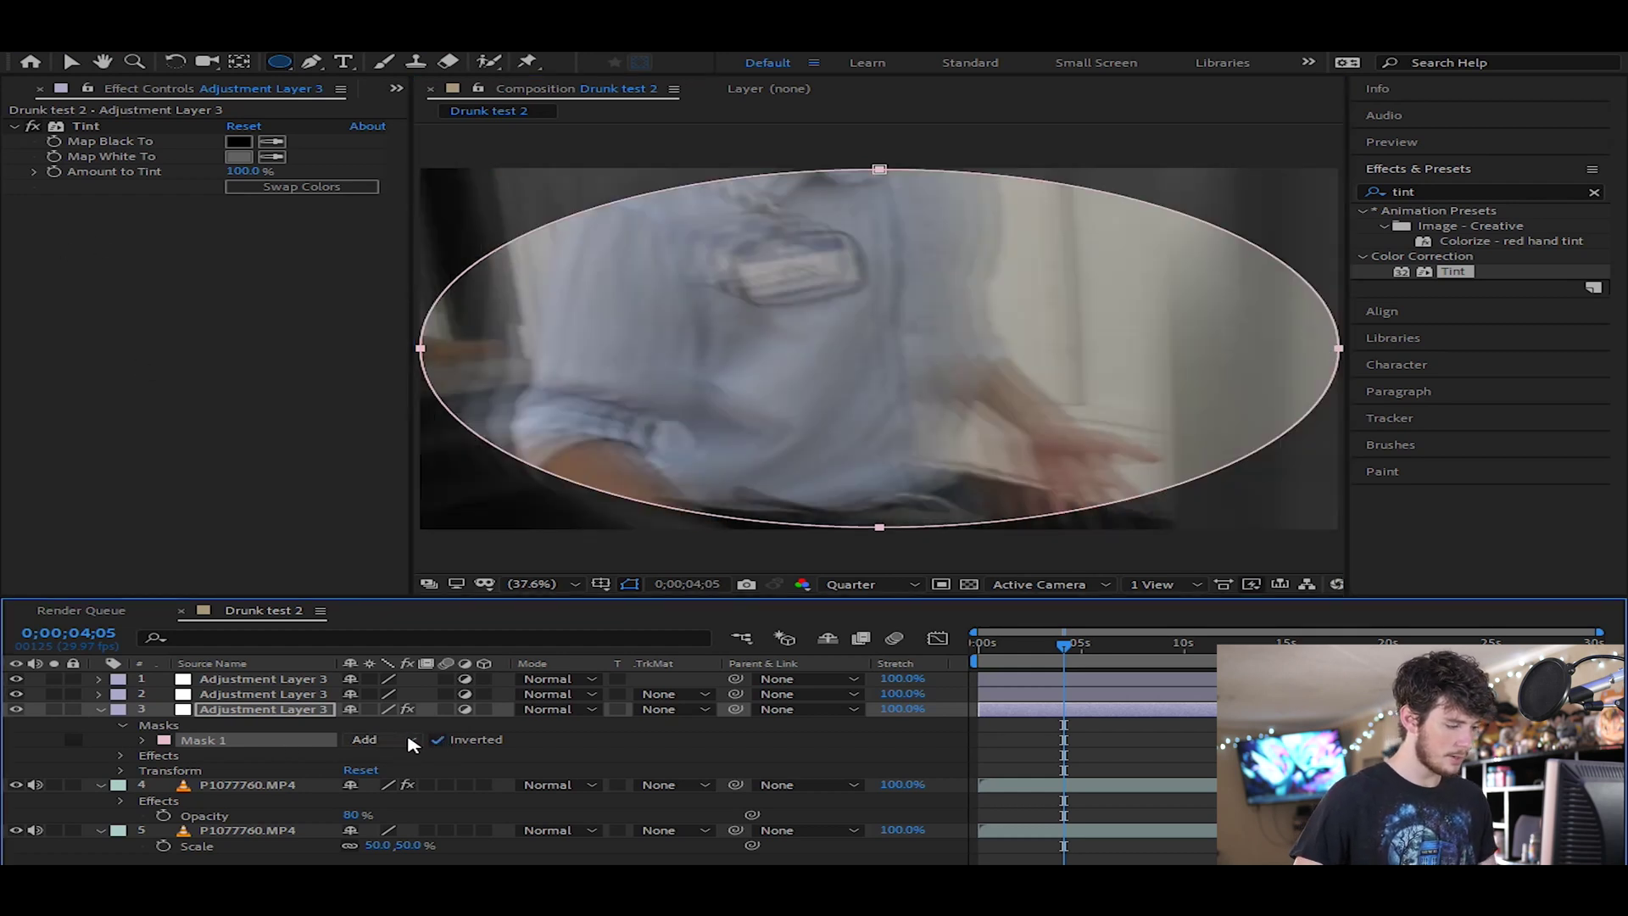
pyautogui.click(141, 740)
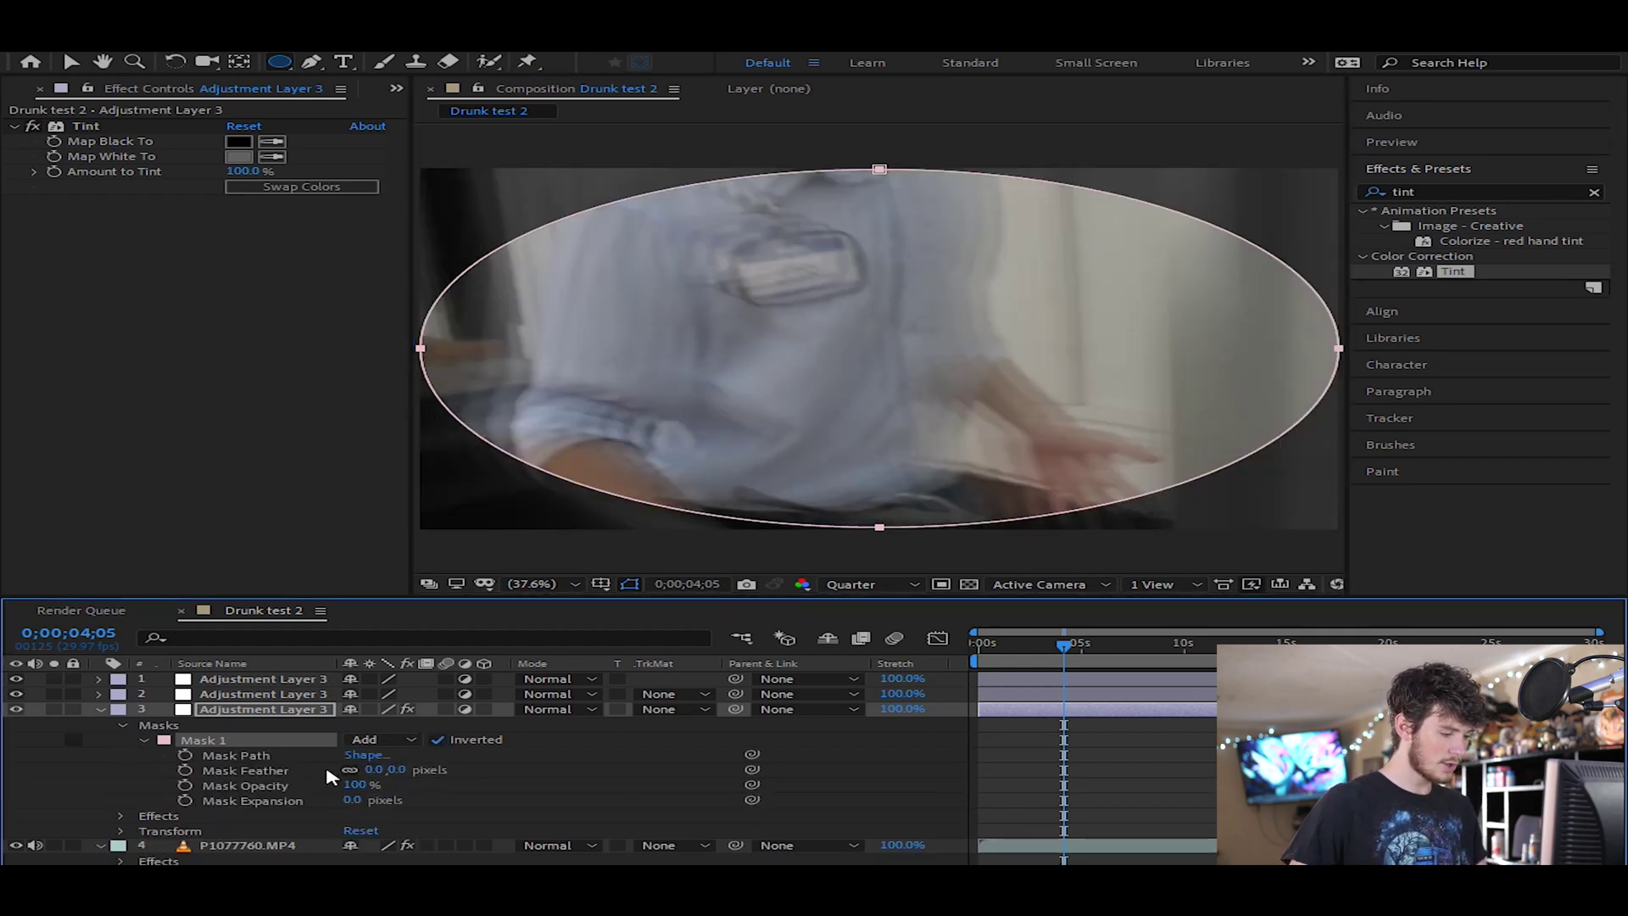
pyautogui.moveTo(369, 770); pyautogui.dragTo(722, 777)
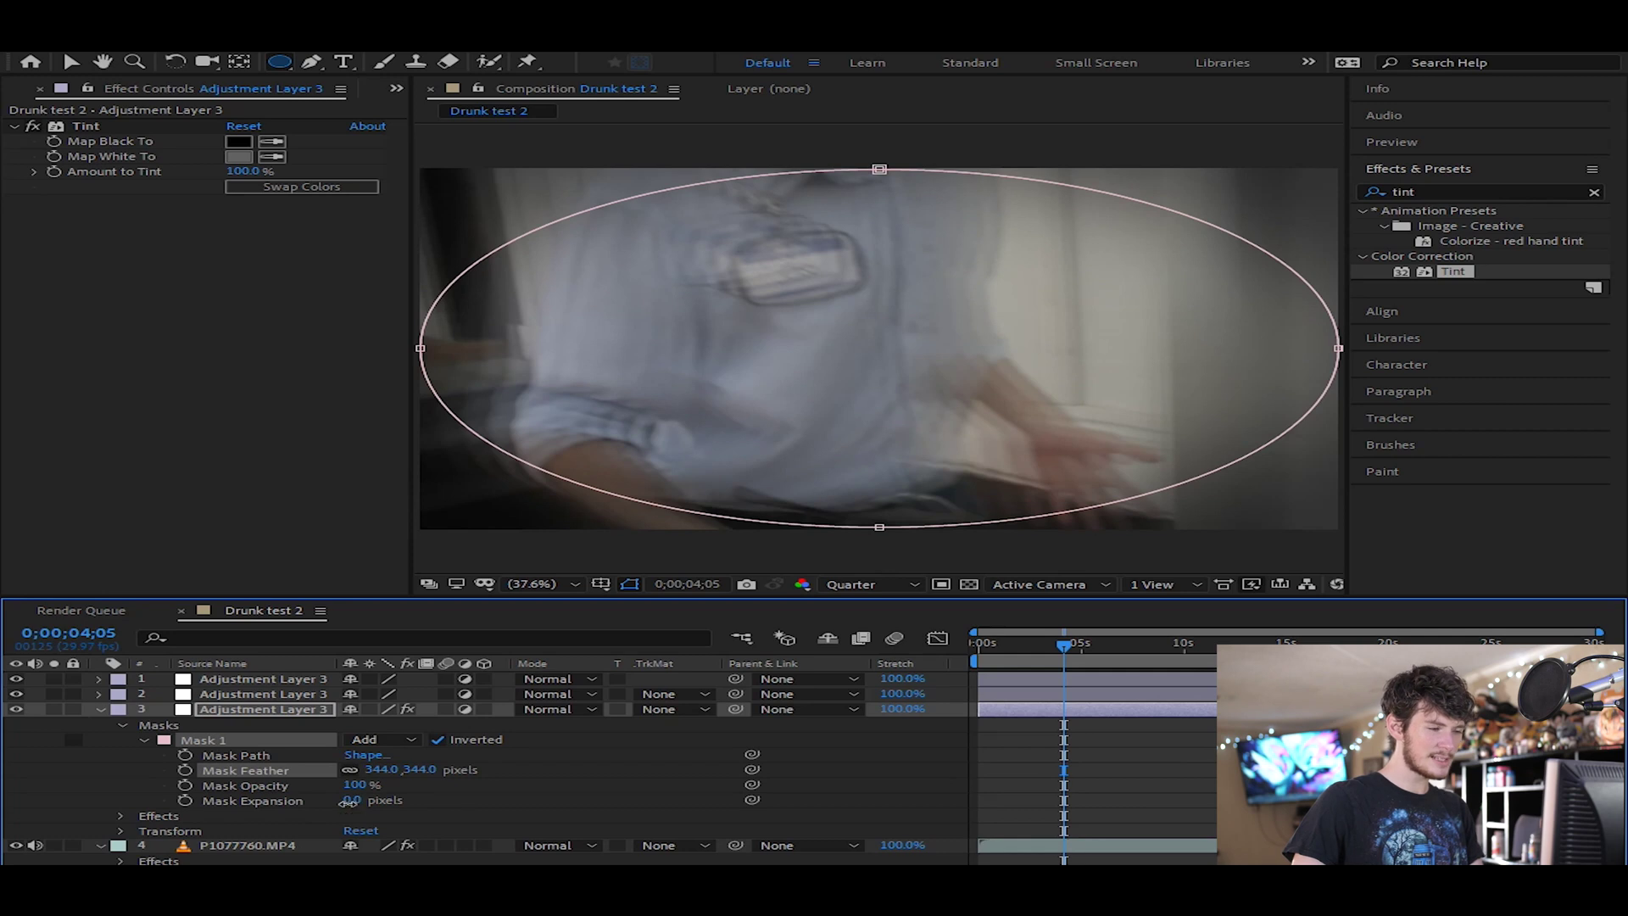
pyautogui.moveTo(348, 802); pyautogui.dragTo(475, 793)
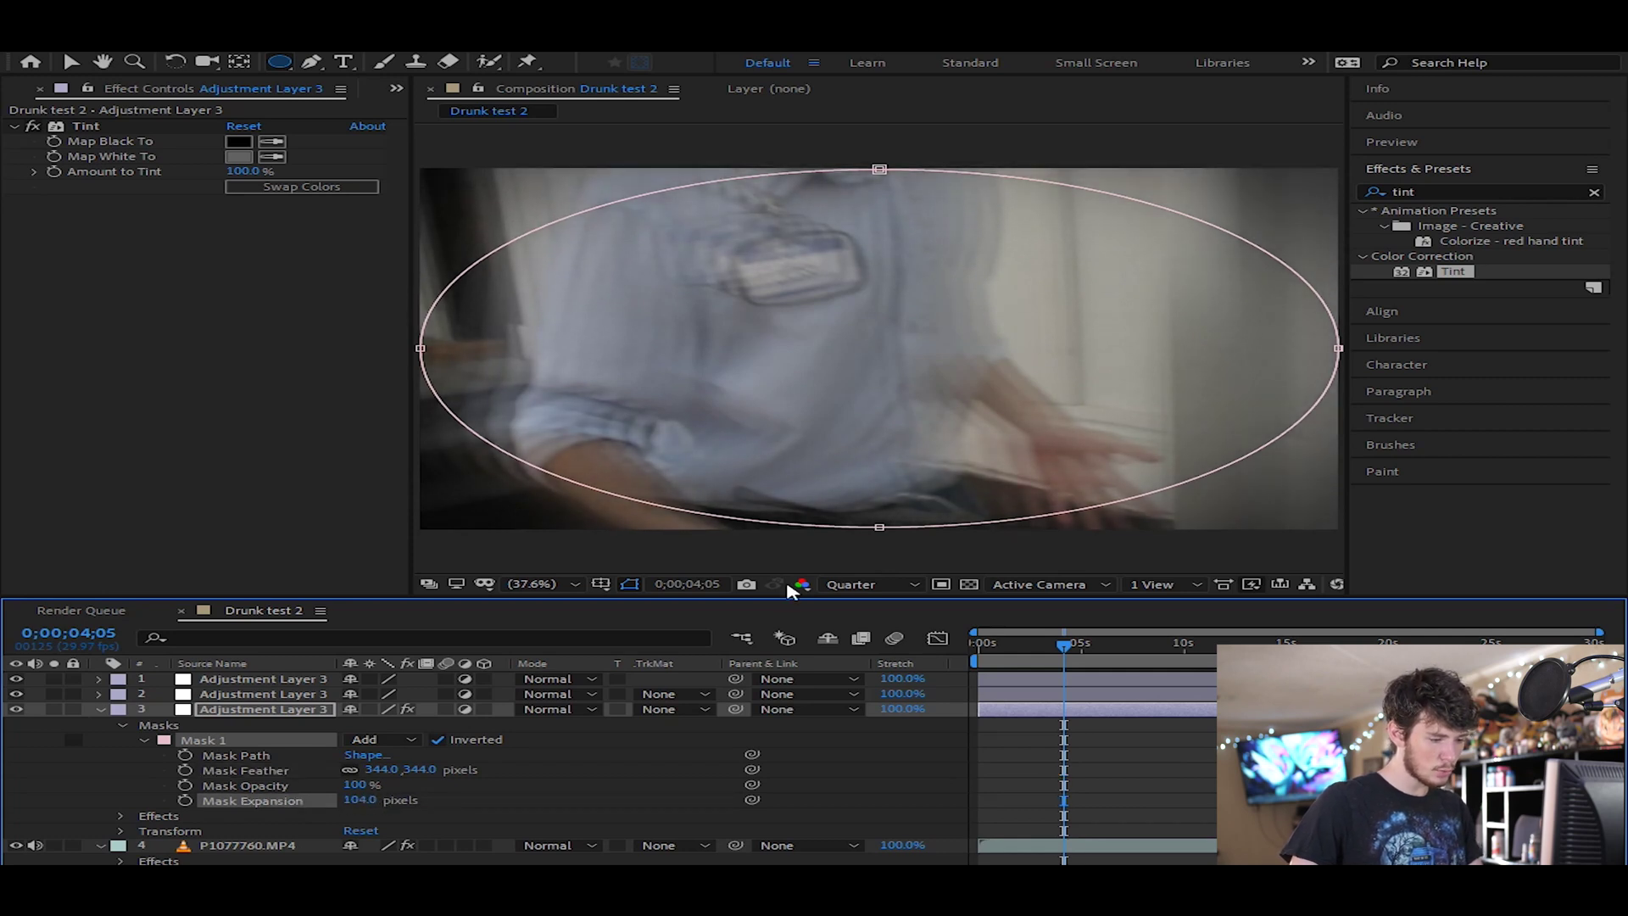
# Stretch the ellipse mask's top, bottom, left and right points past the frame edges.
pyautogui.moveTo(880, 527); pyautogui.dragTo(848, 560)
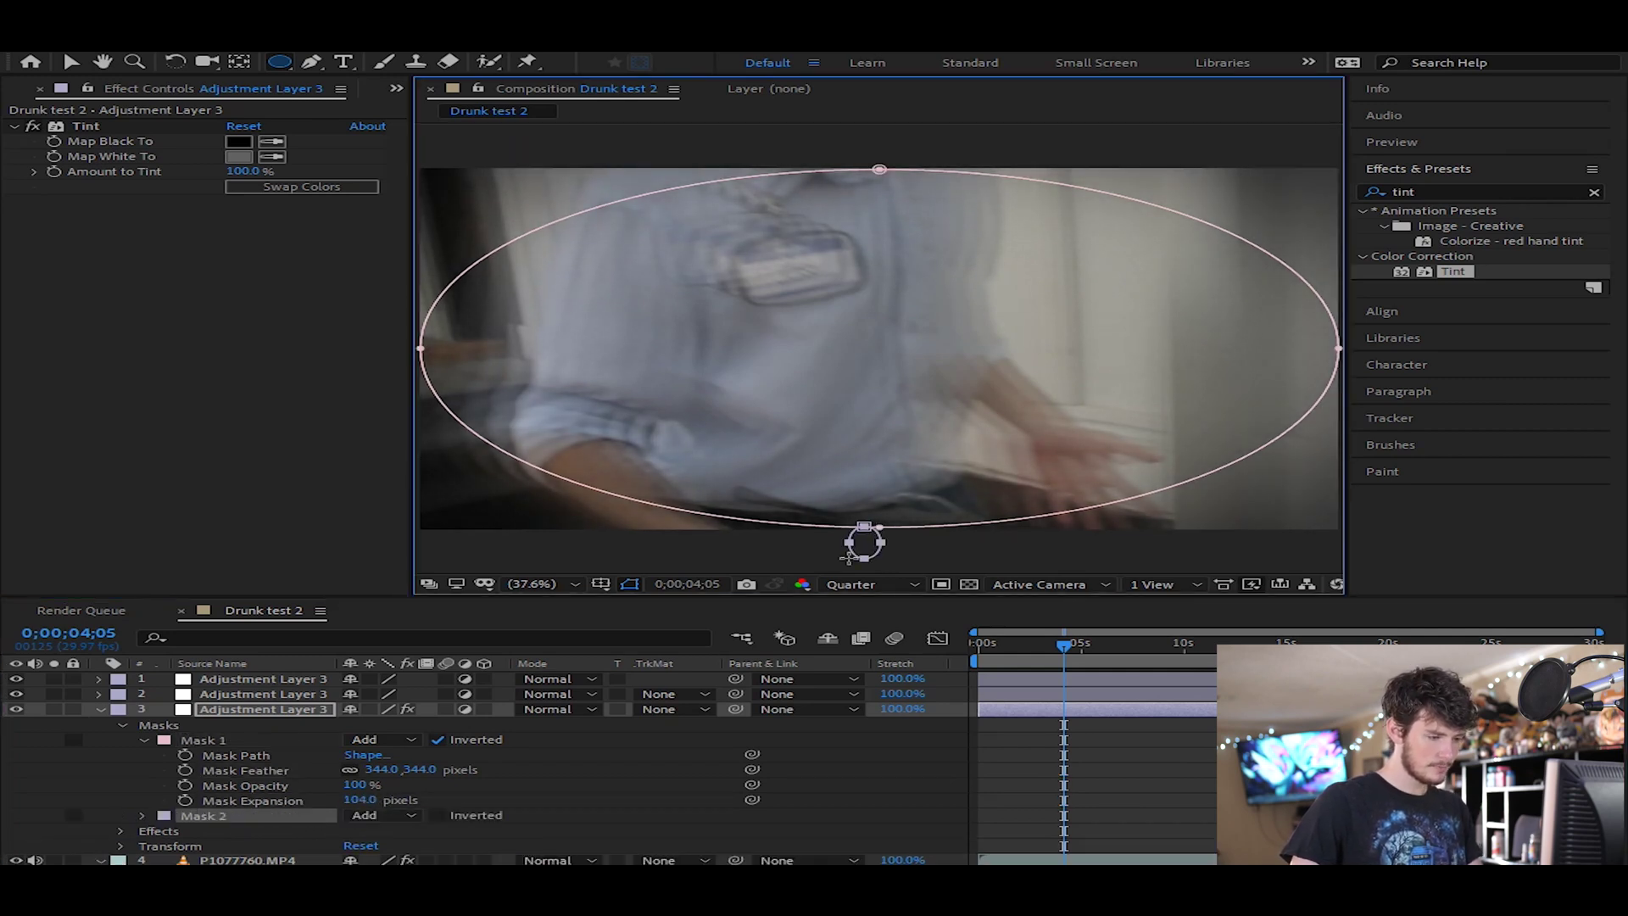
pyautogui.hotkey('ctrl', 'z')
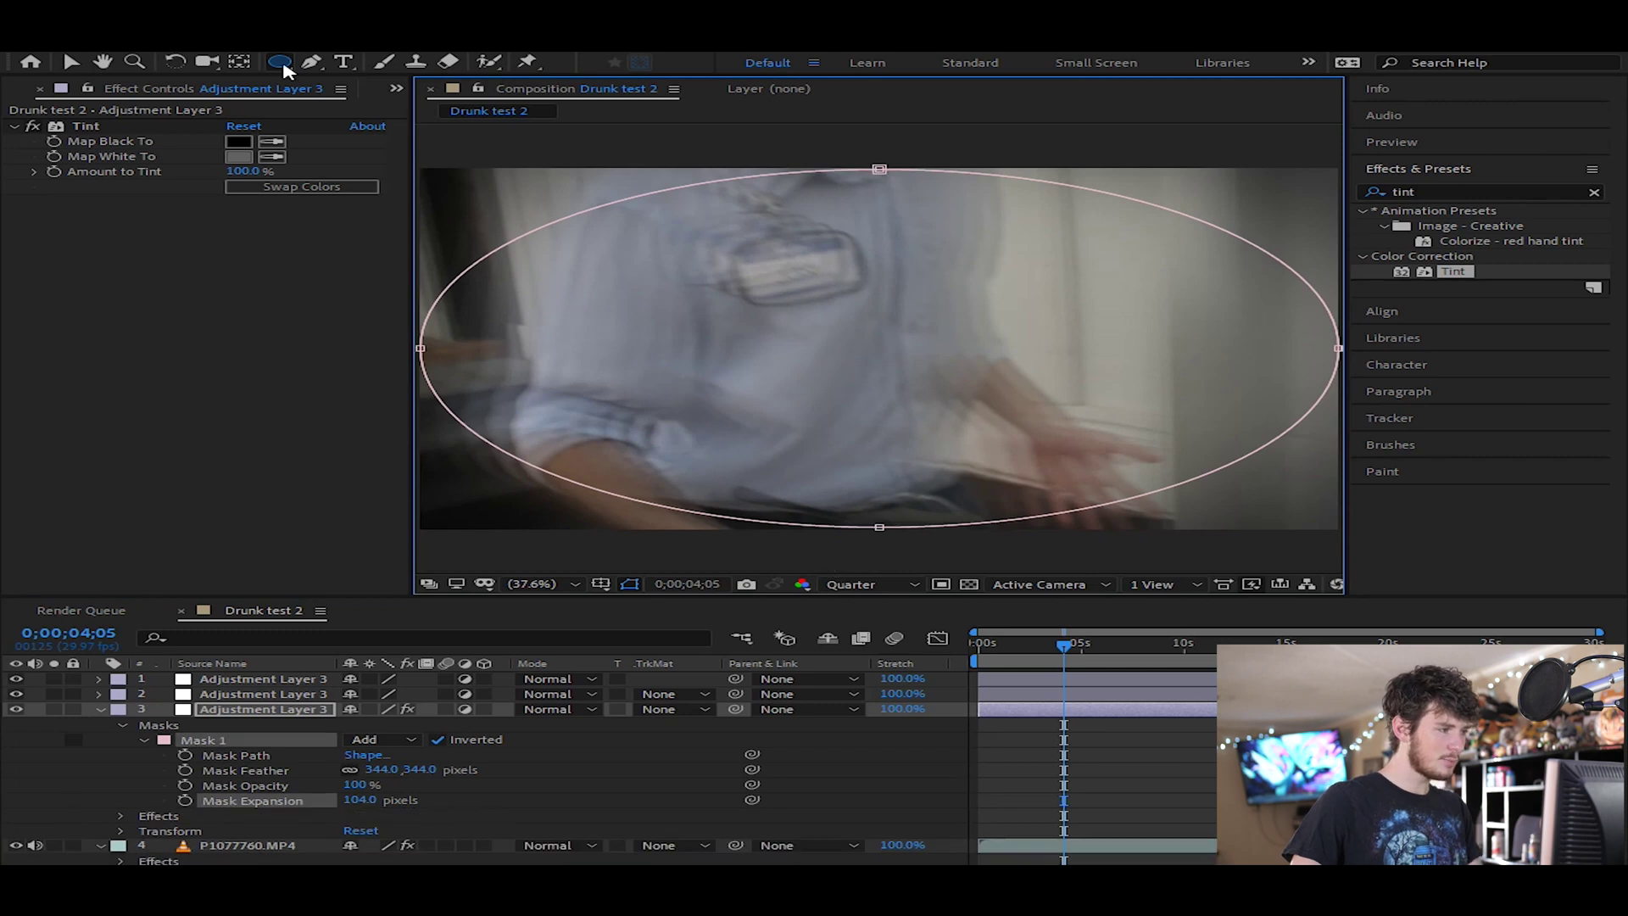
pyautogui.click(71, 62)
pyautogui.moveTo(879, 528); pyautogui.dragTo(853, 570)
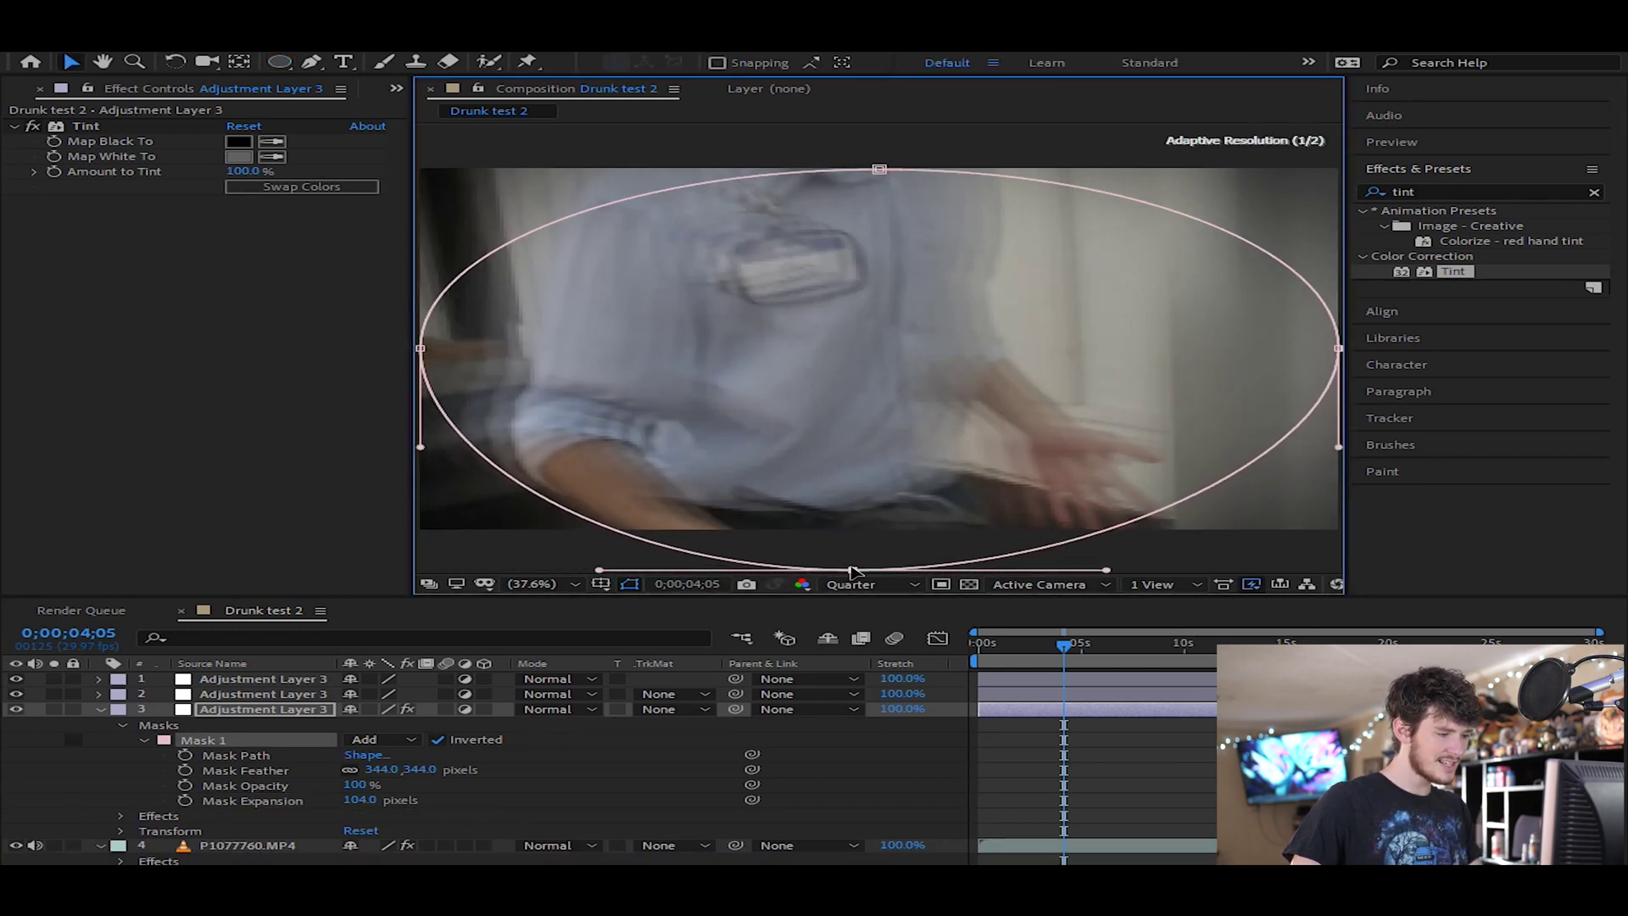
pyautogui.moveTo(420, 348); pyautogui.dragTo(319, 364)
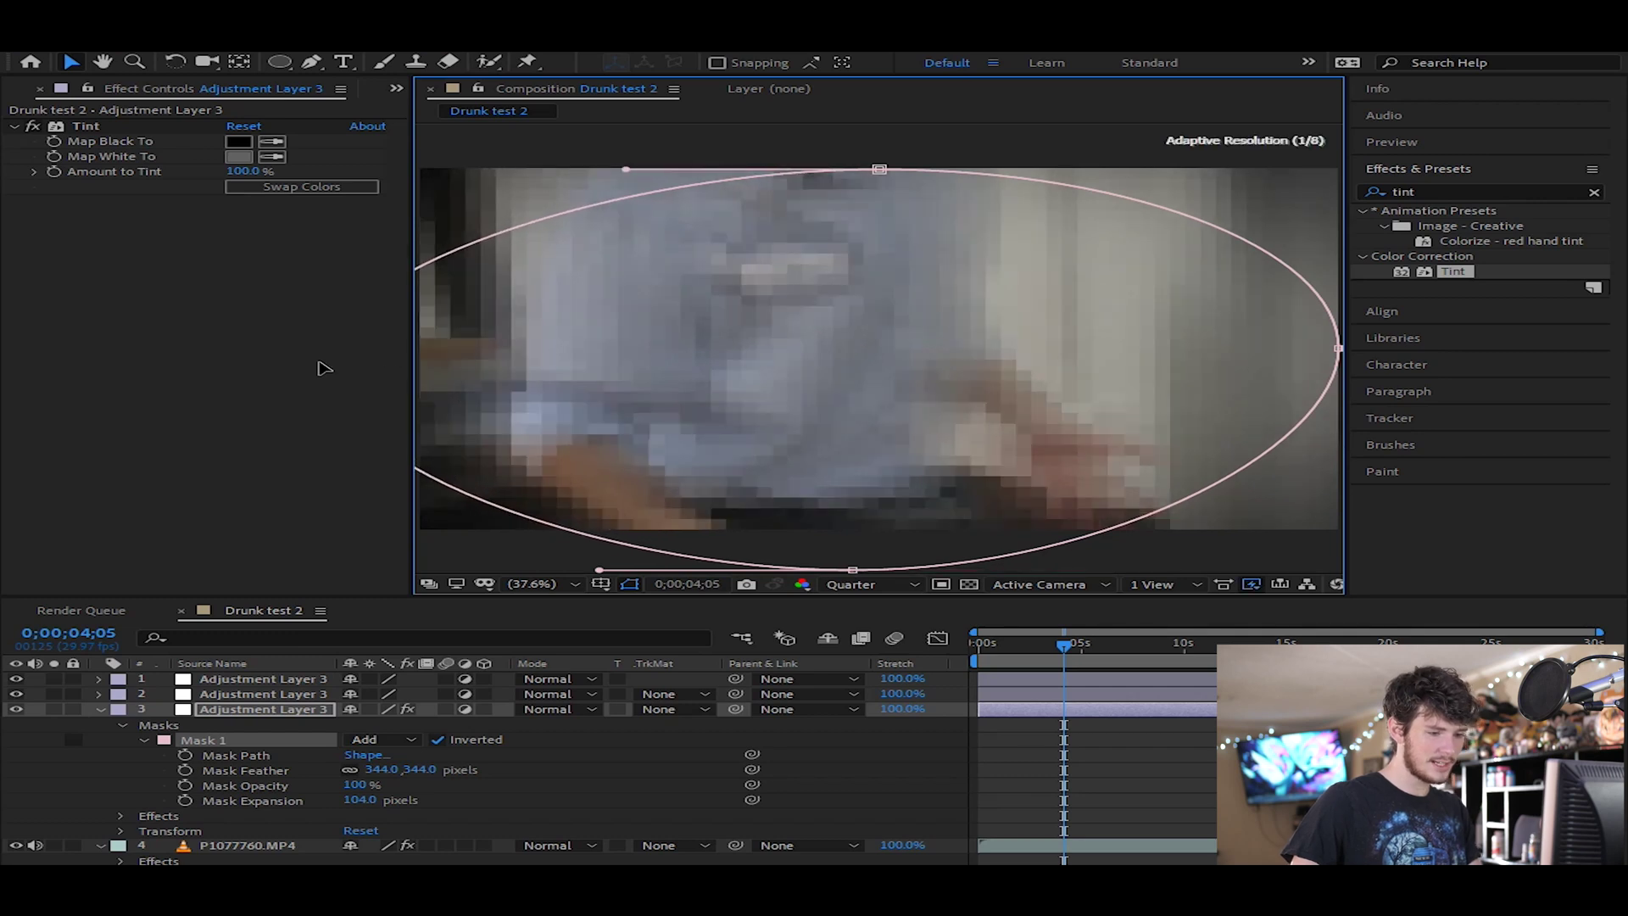
pyautogui.moveTo(1336, 349); pyautogui.dragTo(1394, 348)
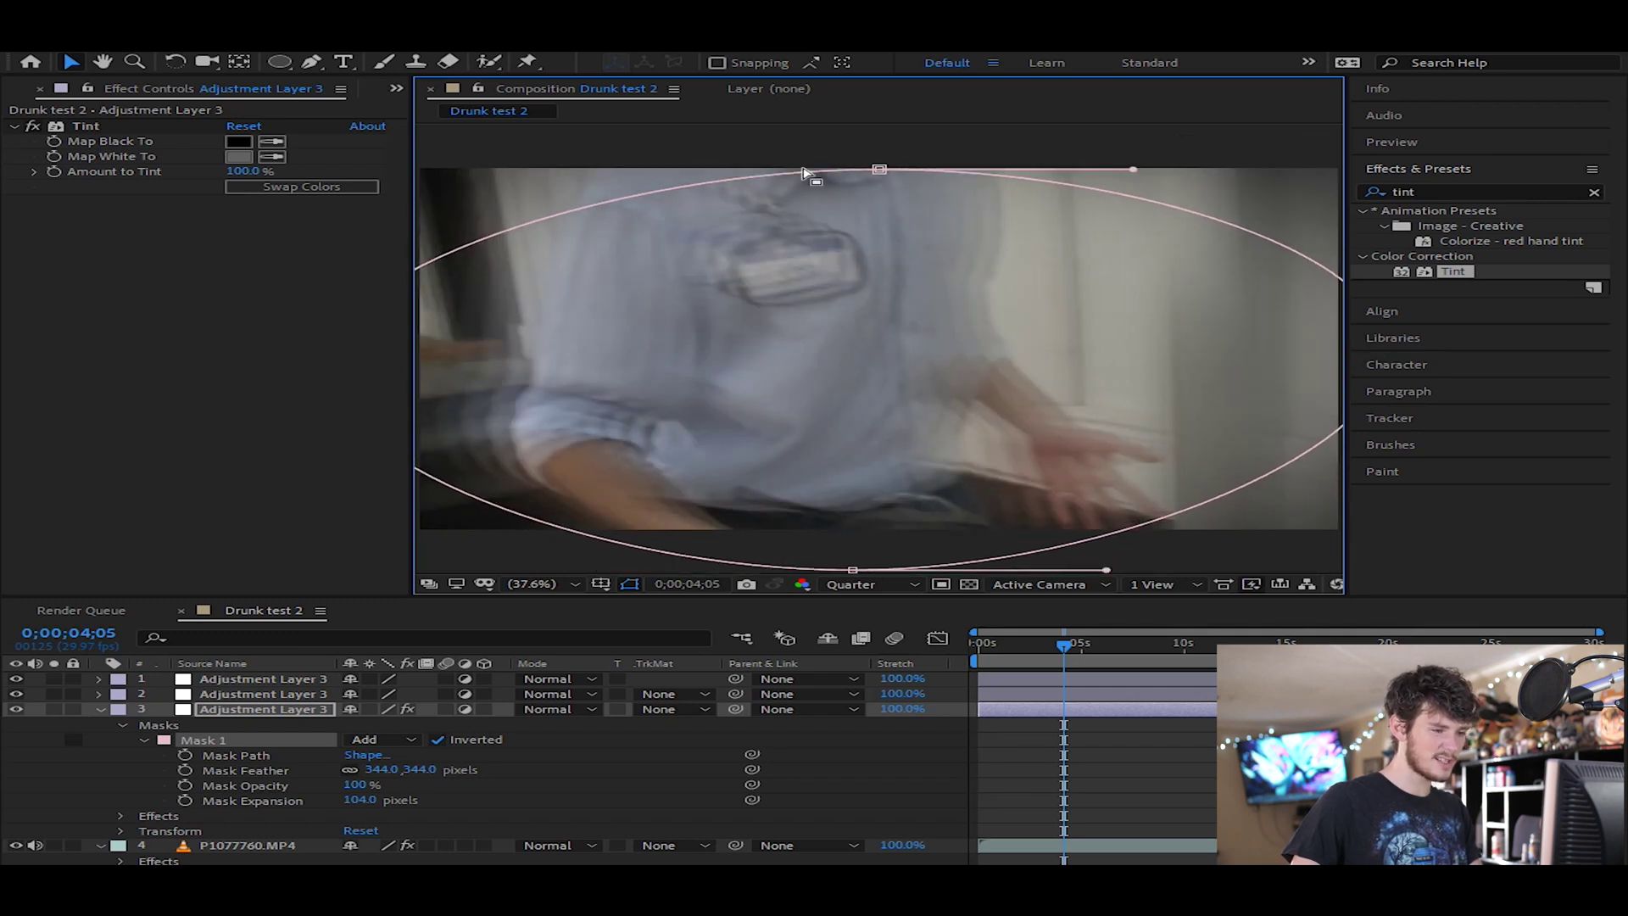
pyautogui.click(878, 170)
pyautogui.moveTo(877, 170); pyautogui.dragTo(872, 144)
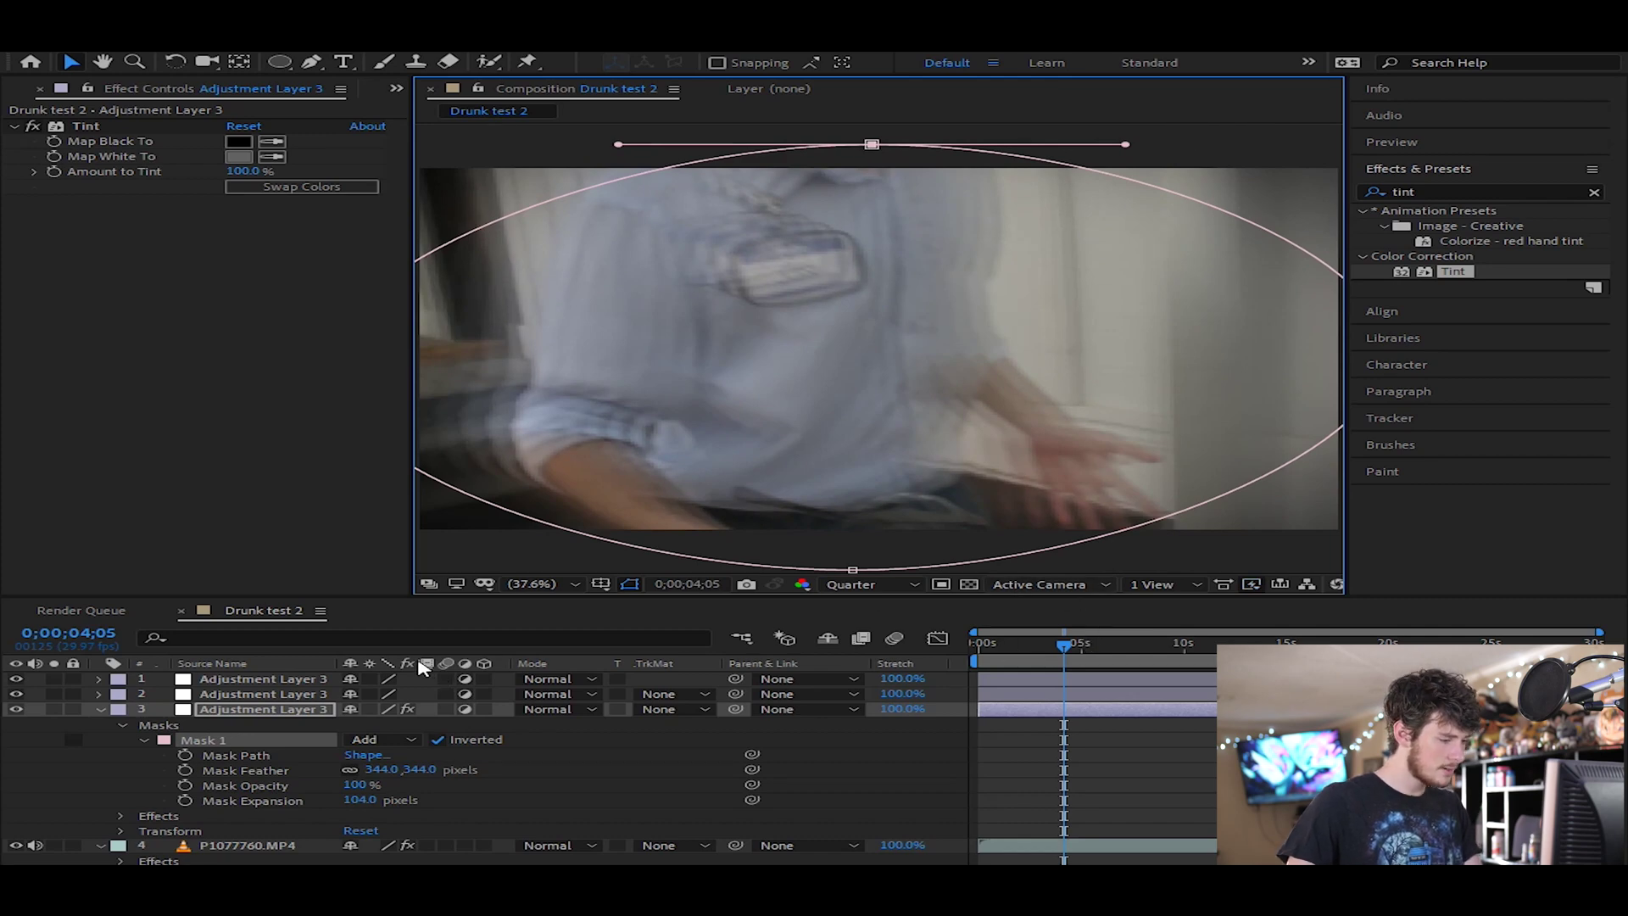
# Preview the vignette and clear the 'tint' effects search.
pyautogui.click(850, 781)
pyautogui.press('space')
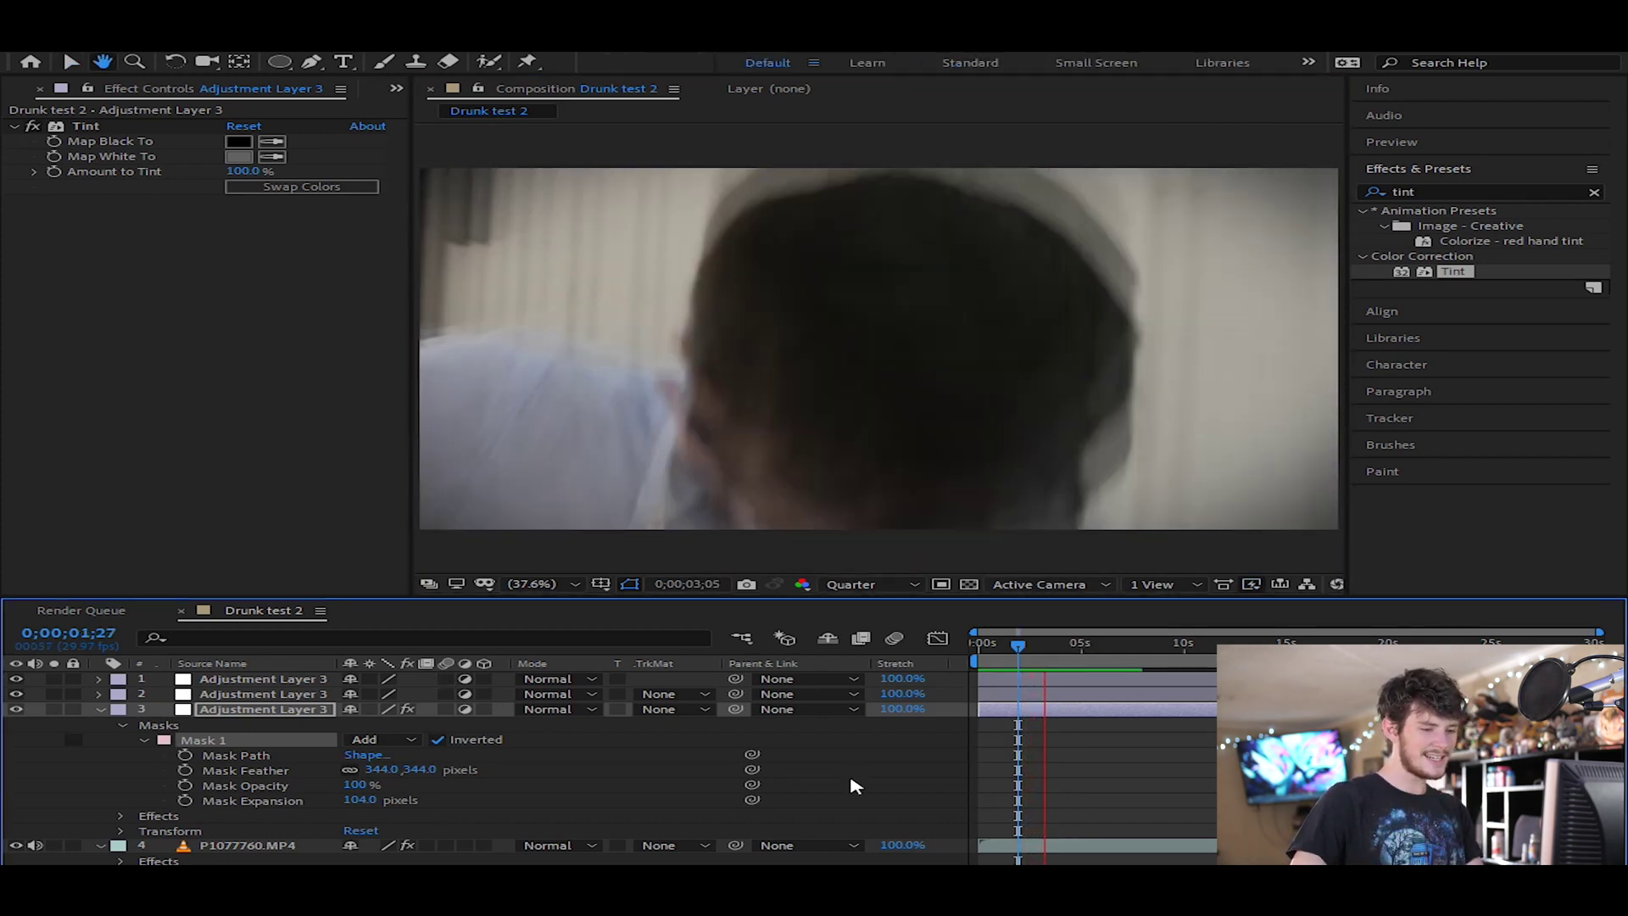
pyautogui.press('space')
pyautogui.click(1447, 192)
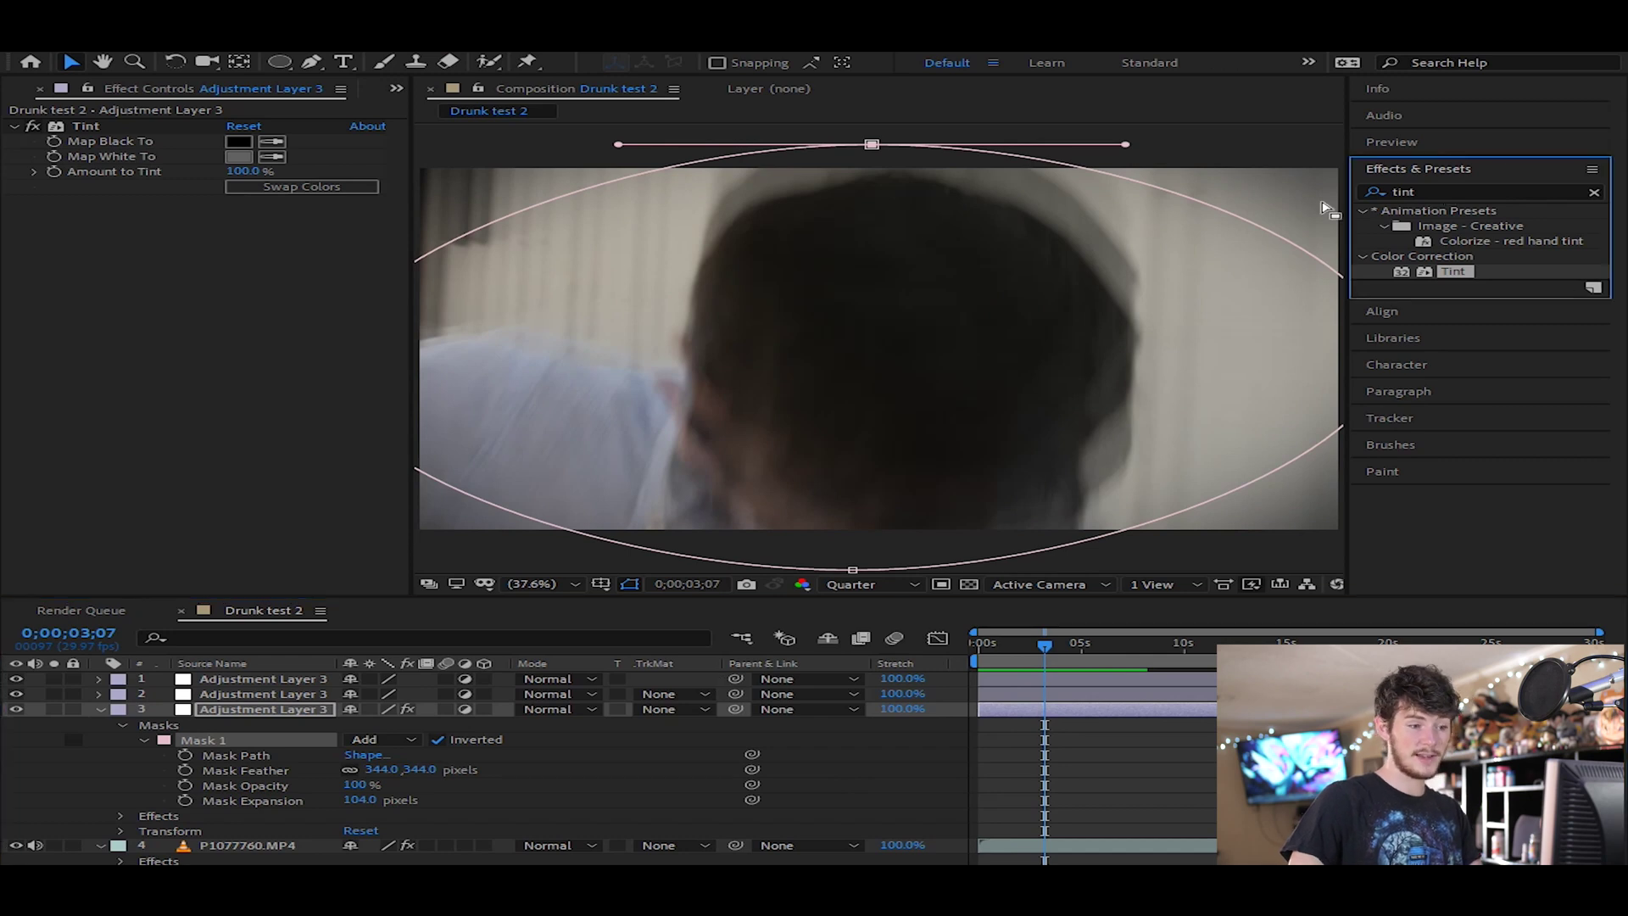
pyautogui.click(1431, 191)
pyautogui.press('BackSpace')
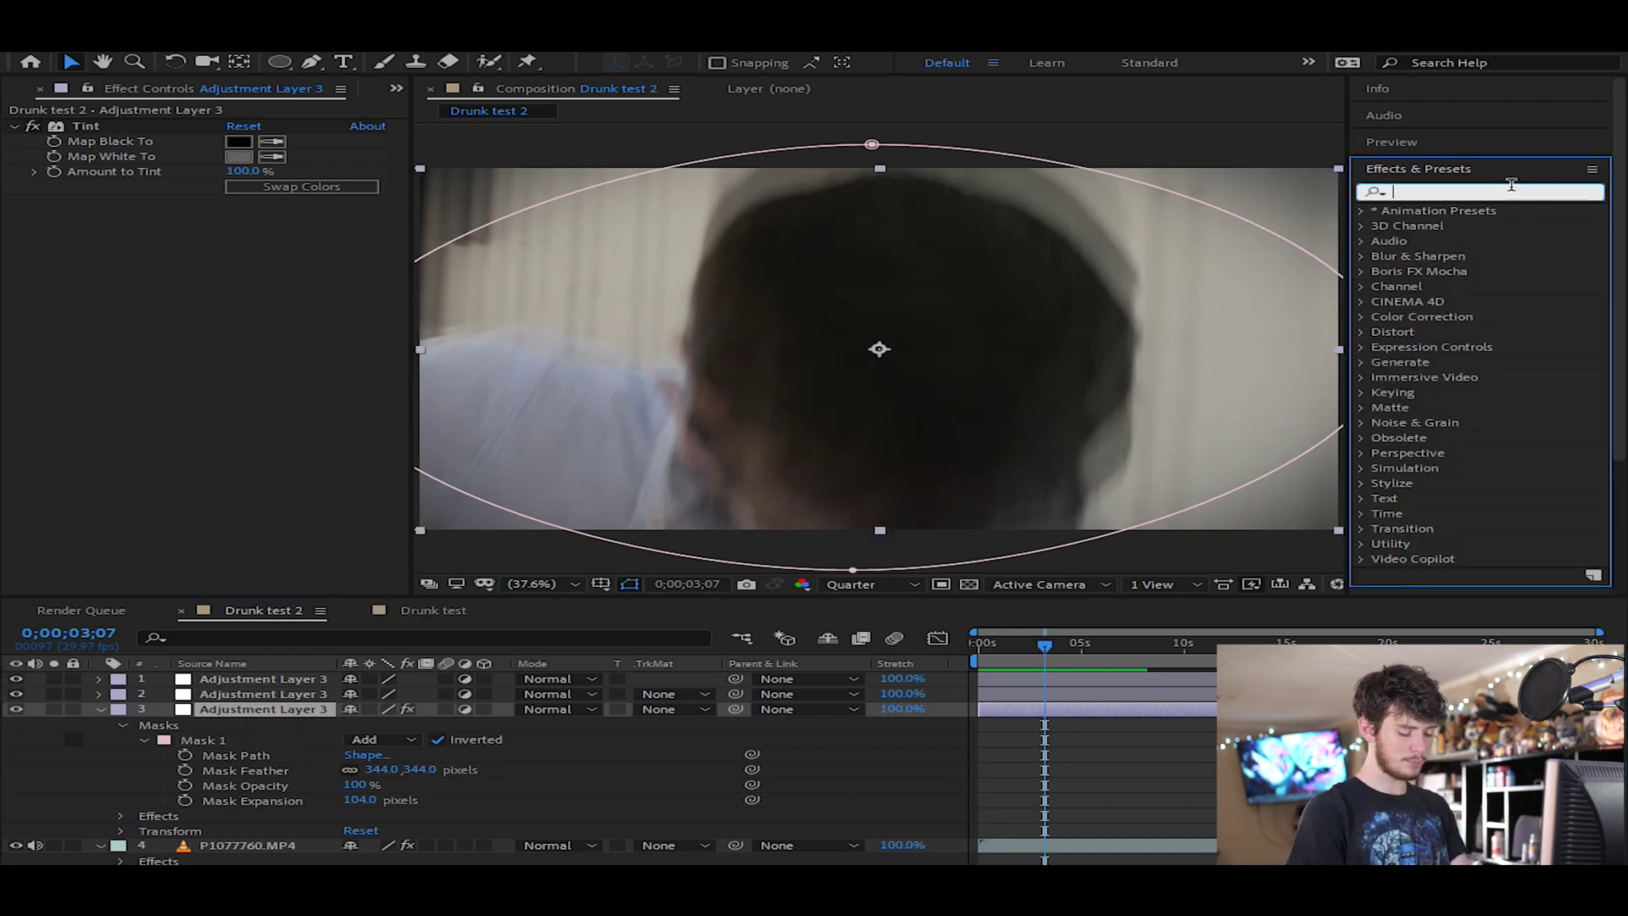
# Apply Radial Blur to adjustment layer 2, set to Spin with amount 10.
pyautogui.write('blur')
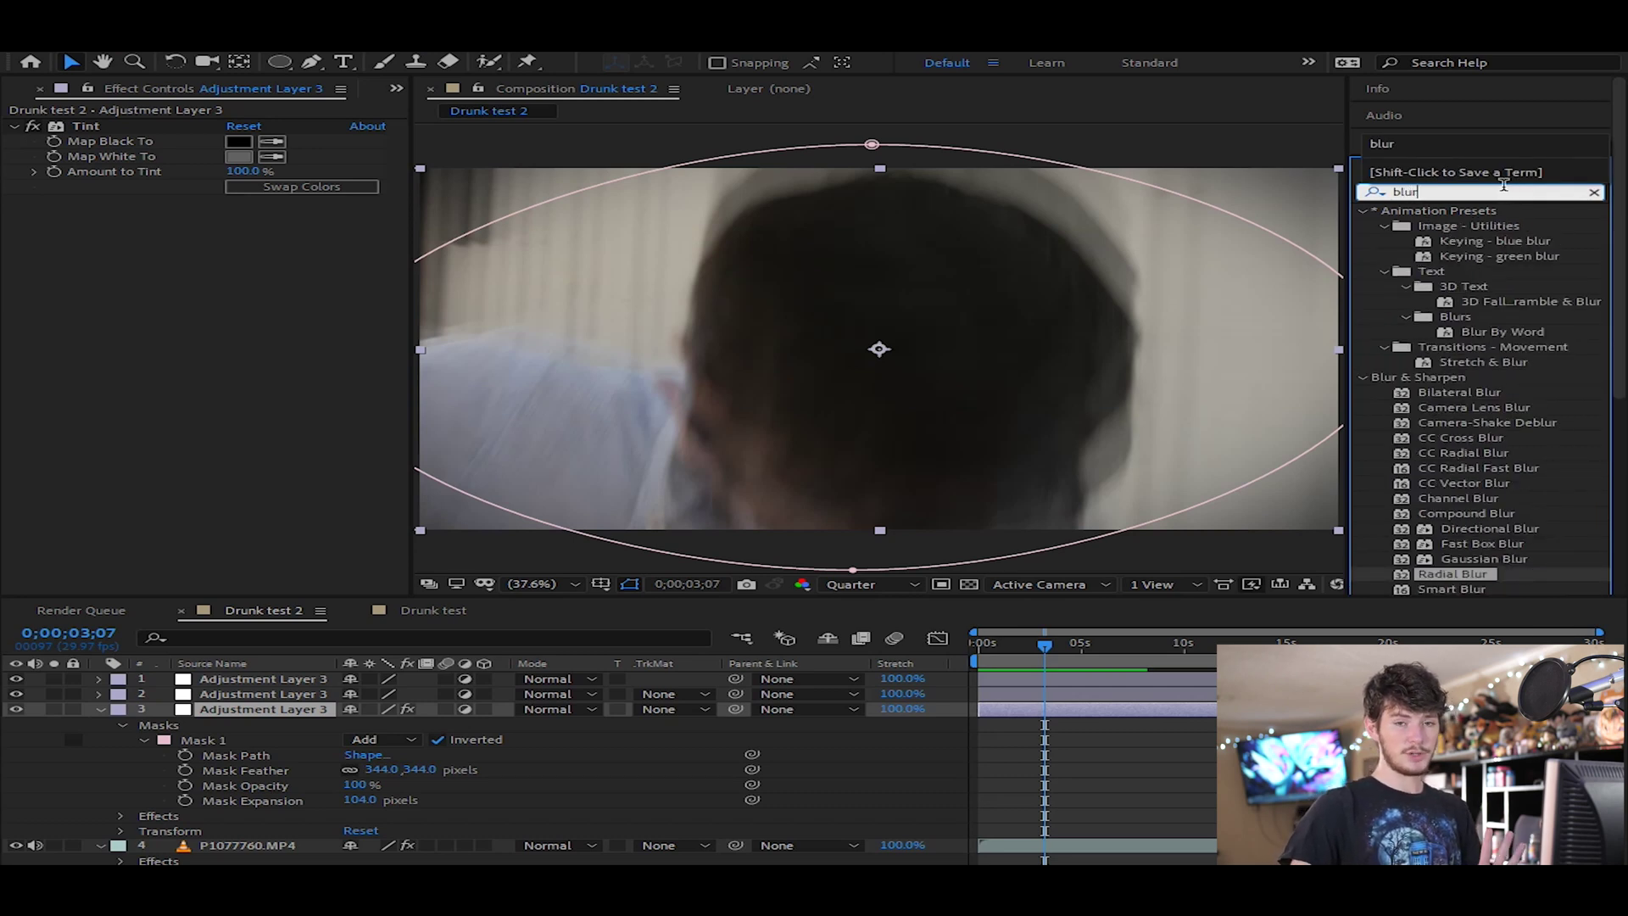
pyautogui.moveTo(1462, 575); pyautogui.dragTo(293, 701)
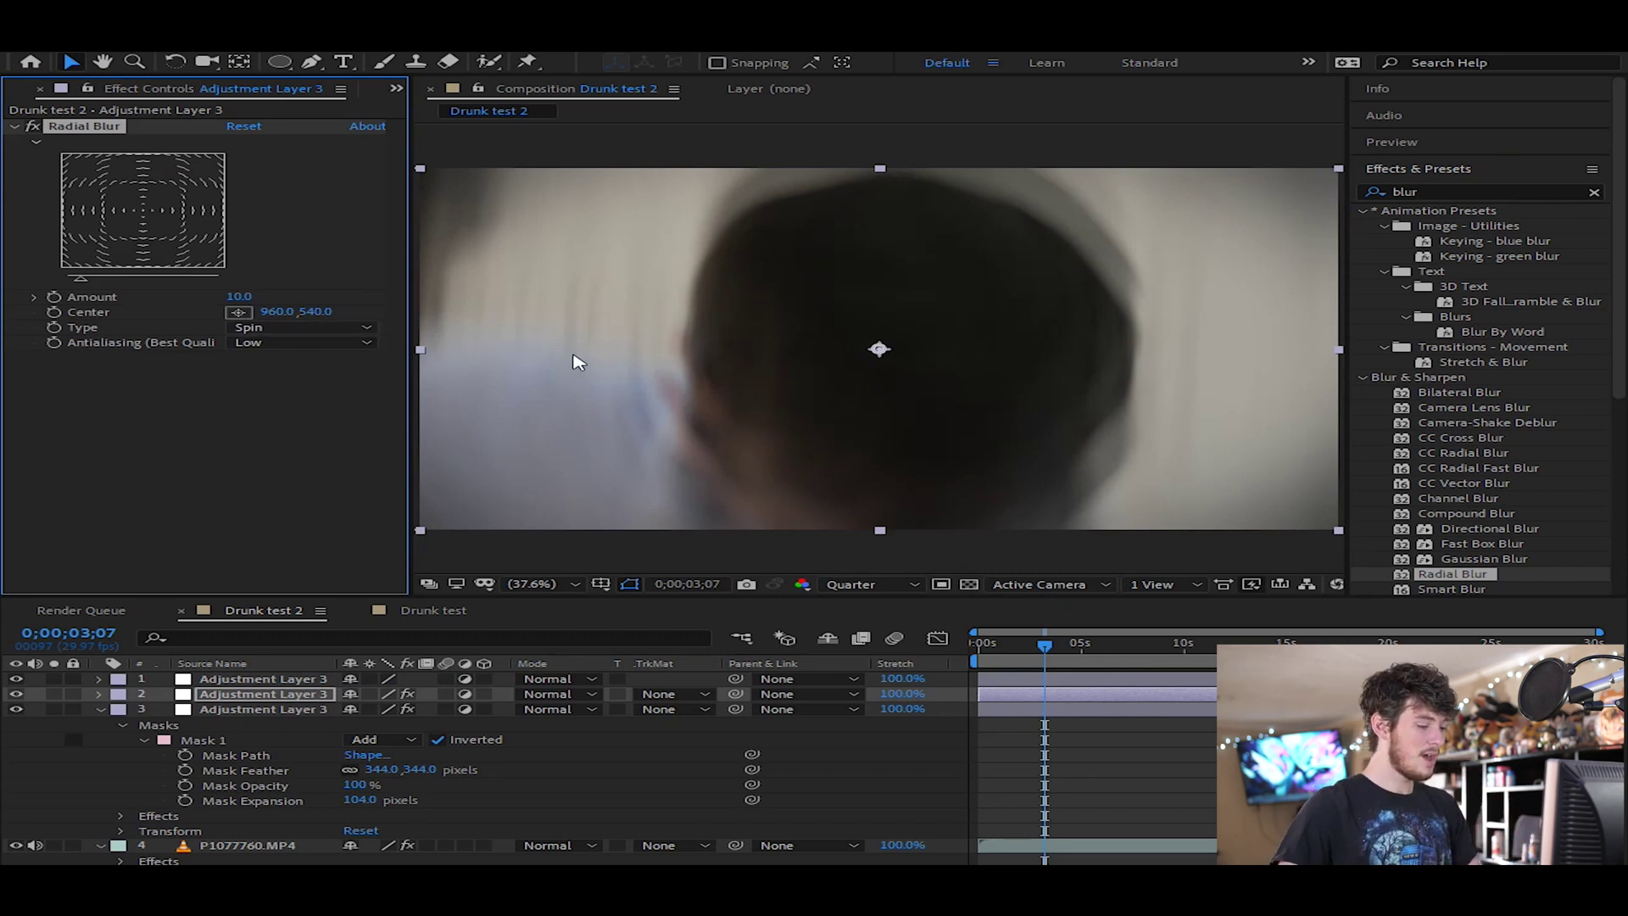
pyautogui.click(203, 742)
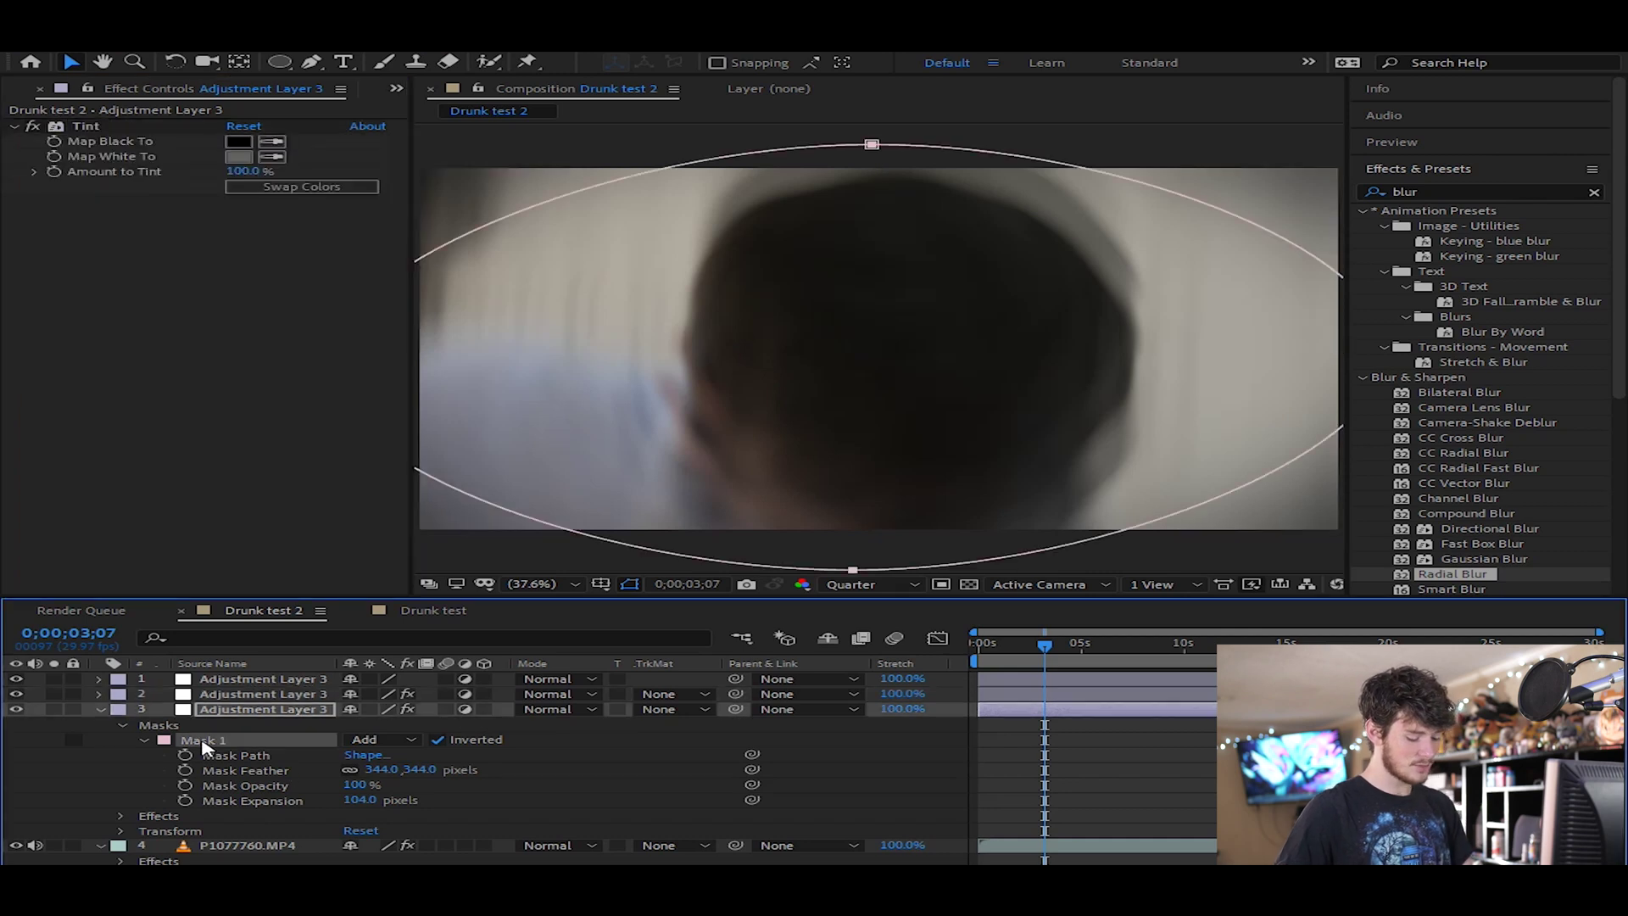
pyautogui.click(247, 695)
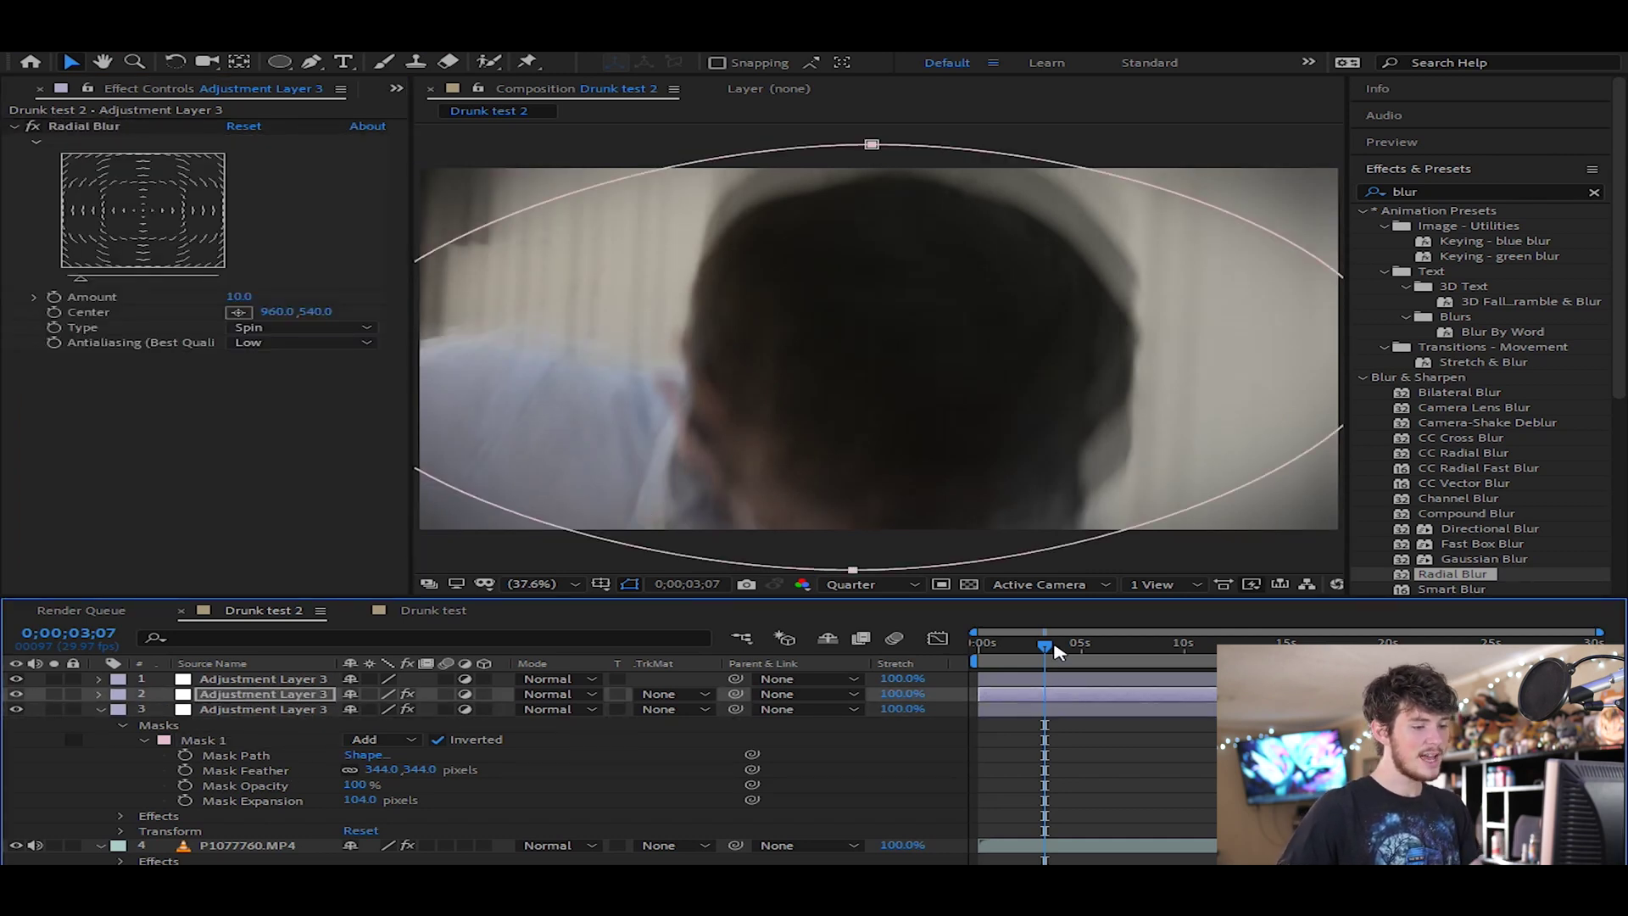
# Preview the composition from the start with the radial blur.
pyautogui.moveTo(1054, 646); pyautogui.dragTo(921, 652)
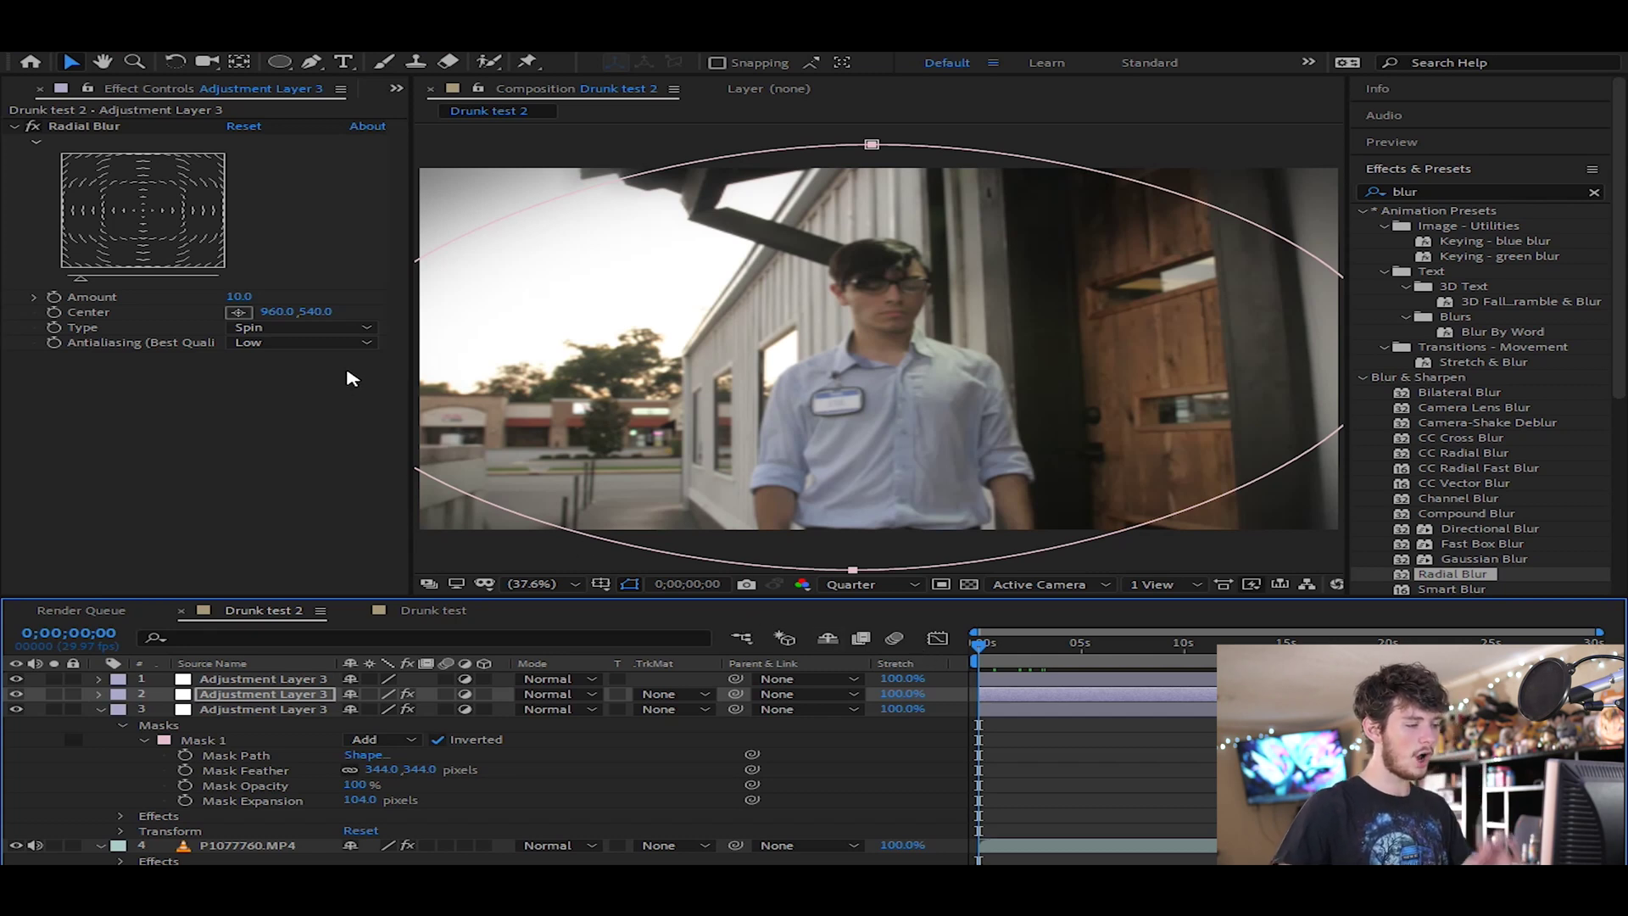
pyautogui.press('space')
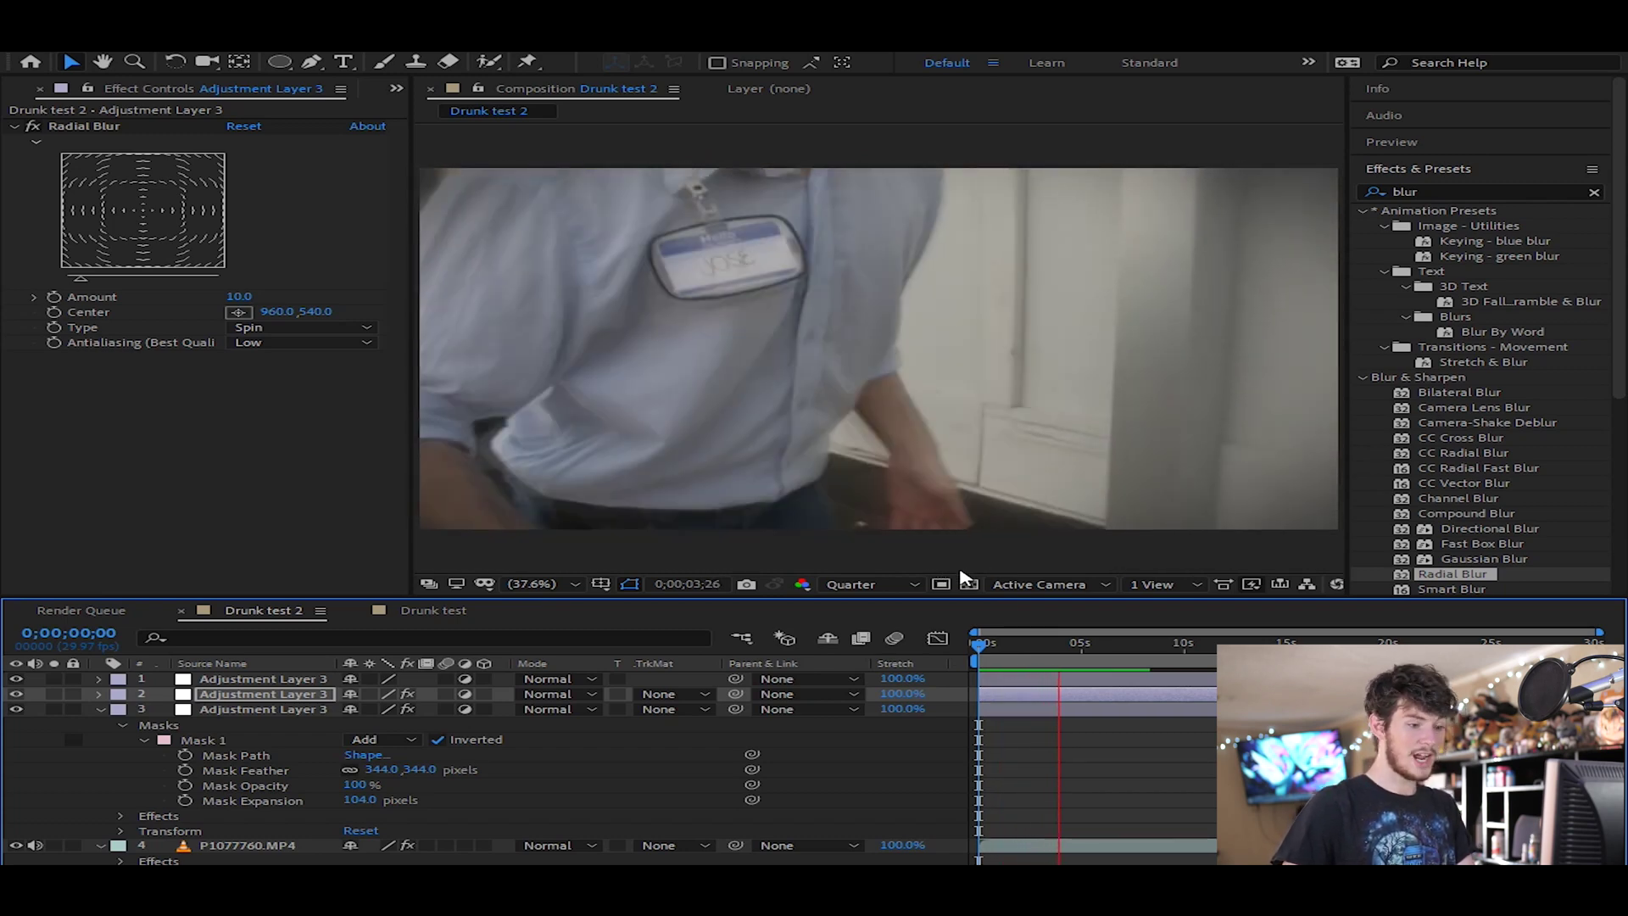
pyautogui.press('space')
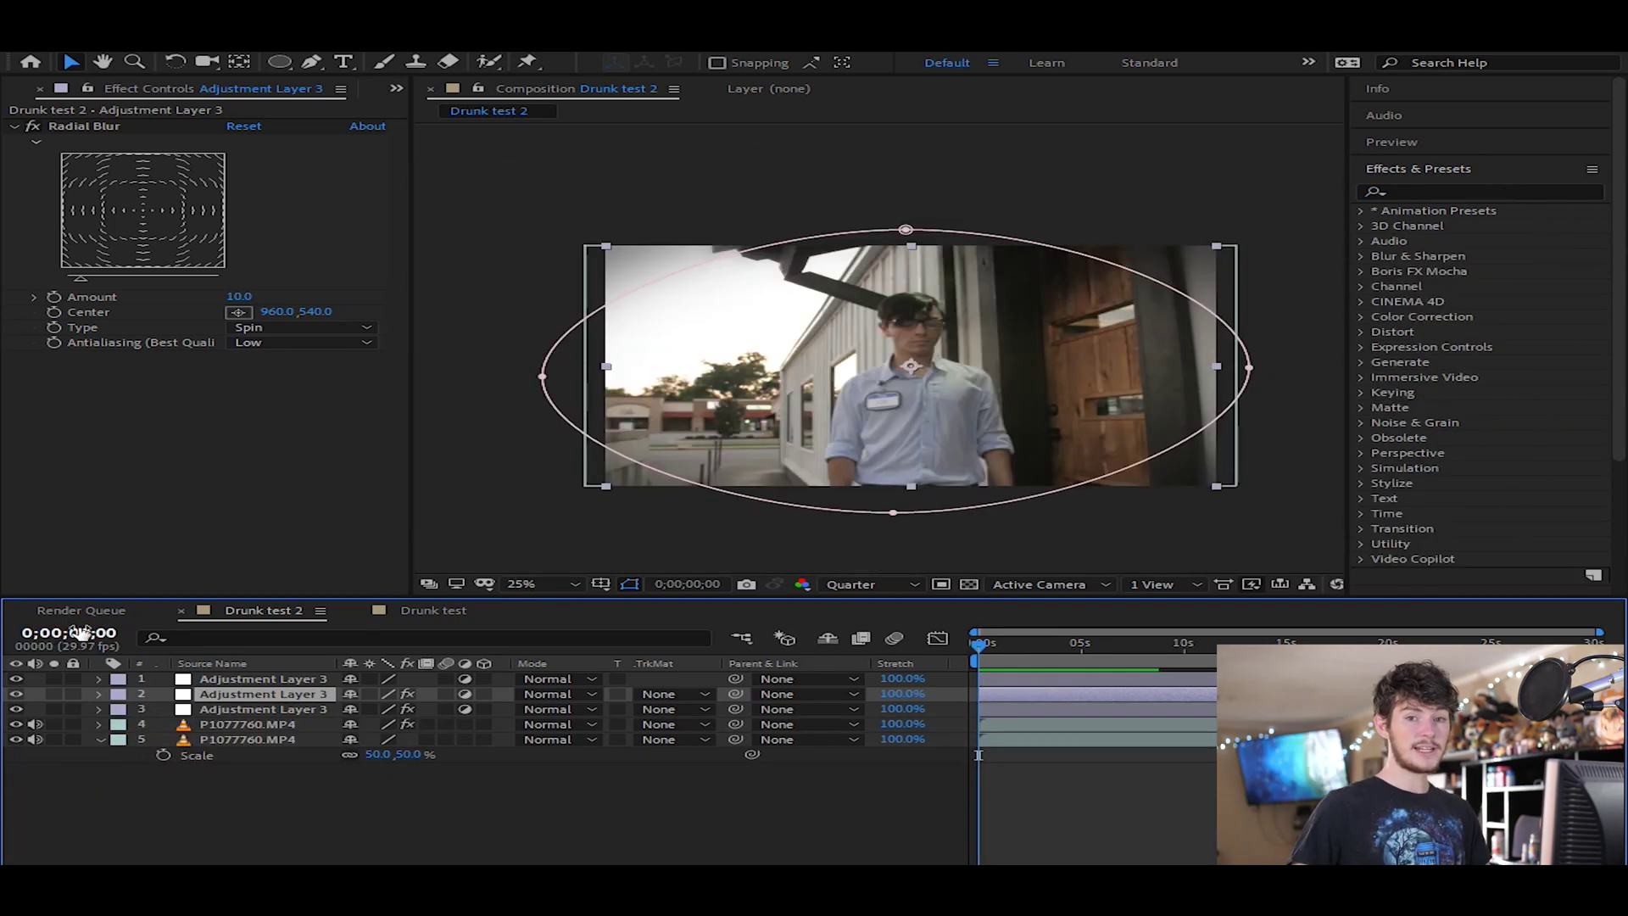
# Move the current time to 0;00;02;02.
pyautogui.click(80, 632)
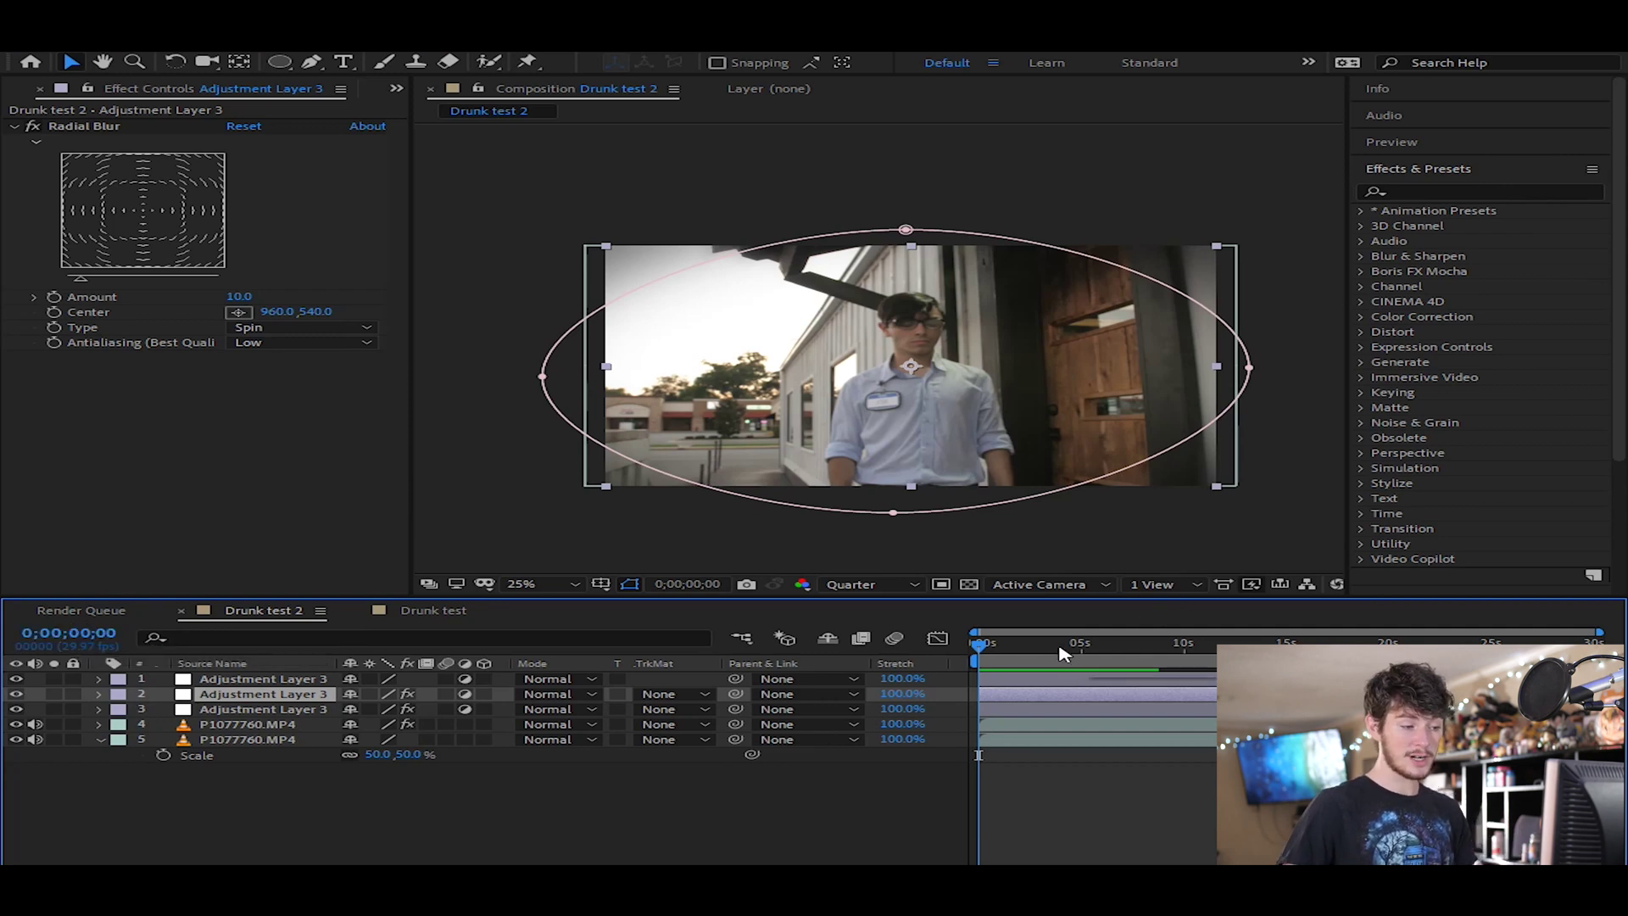
pyautogui.write('202')
pyautogui.press('Return')
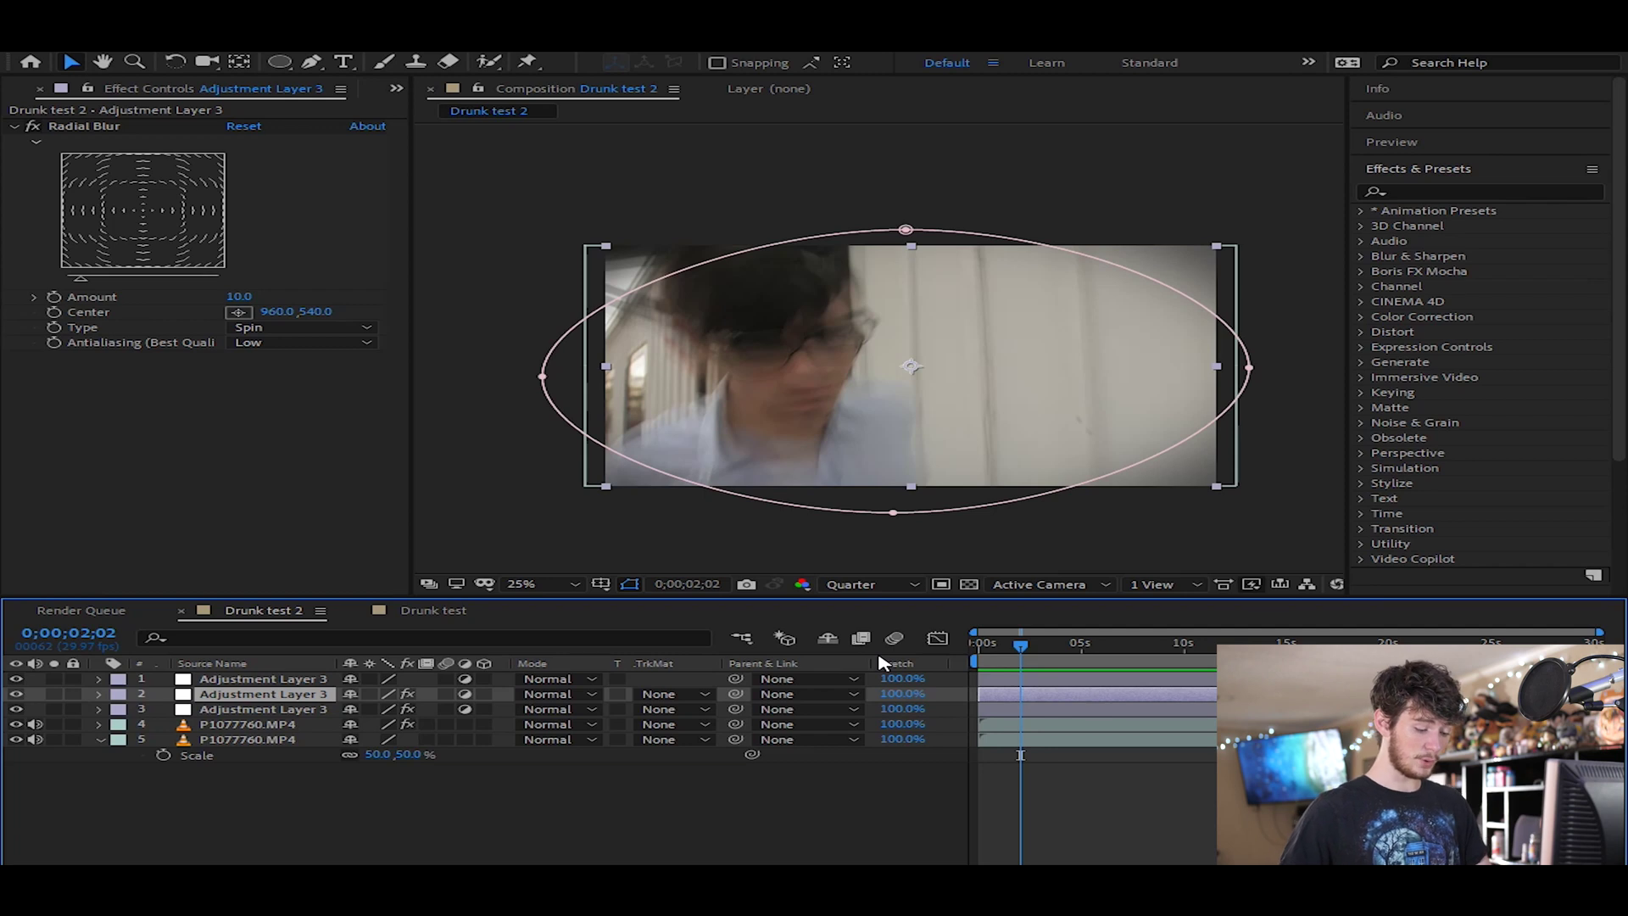
# Apply Noise to the top adjustment layer at 5% with Use Color Noise unchecked.
pyautogui.click(1478, 181)
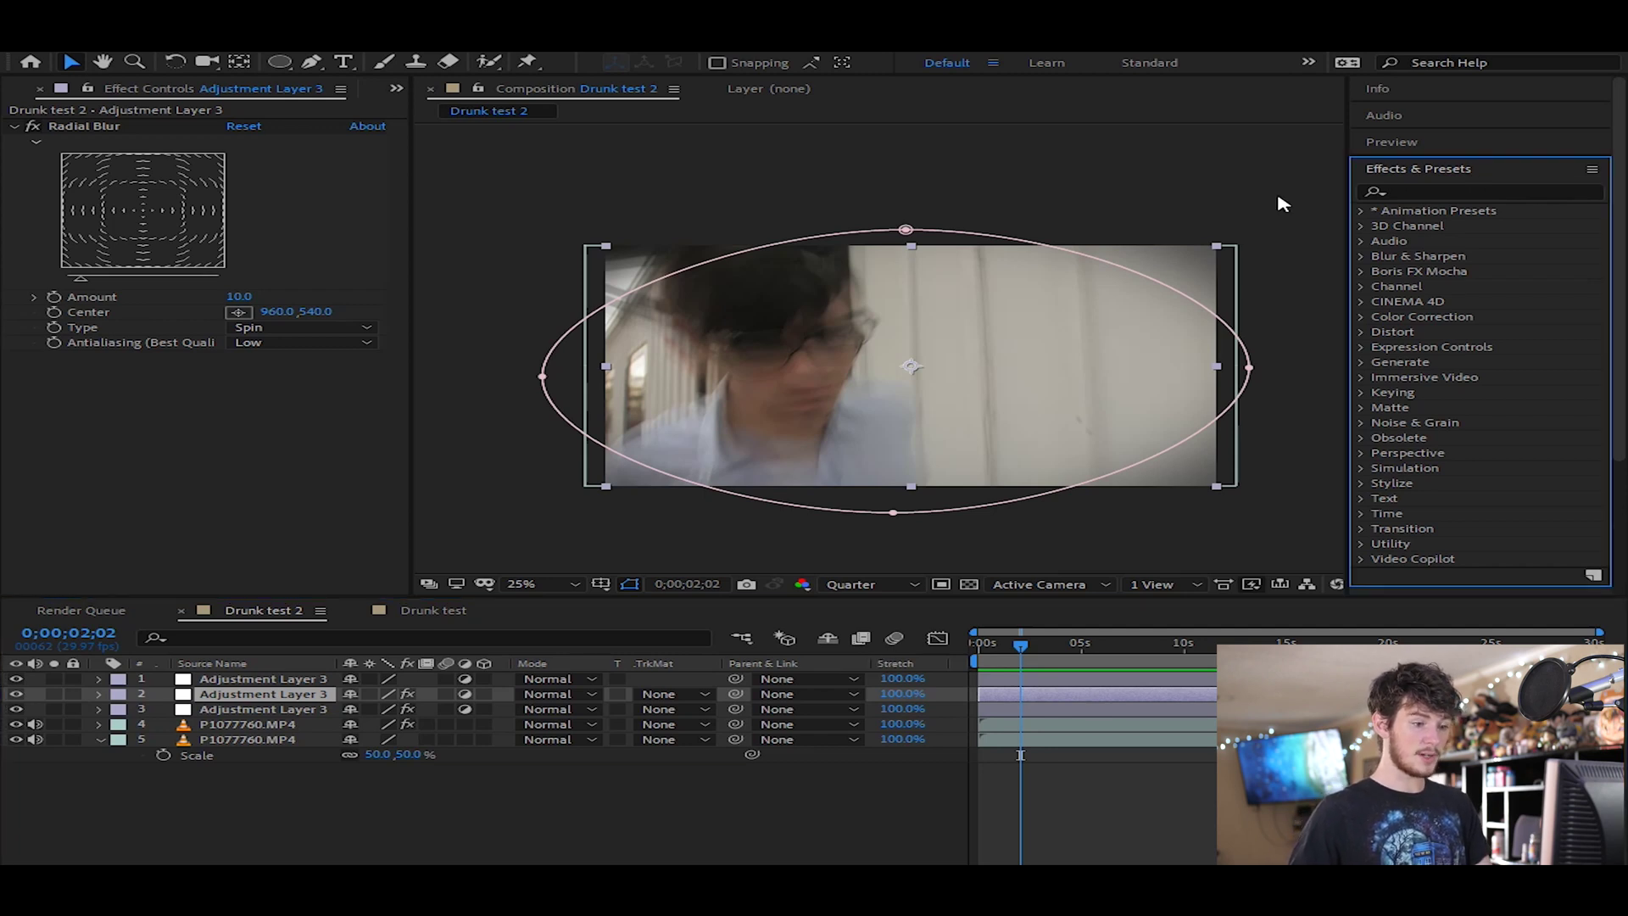
pyautogui.click(1445, 186)
pyautogui.write('no')
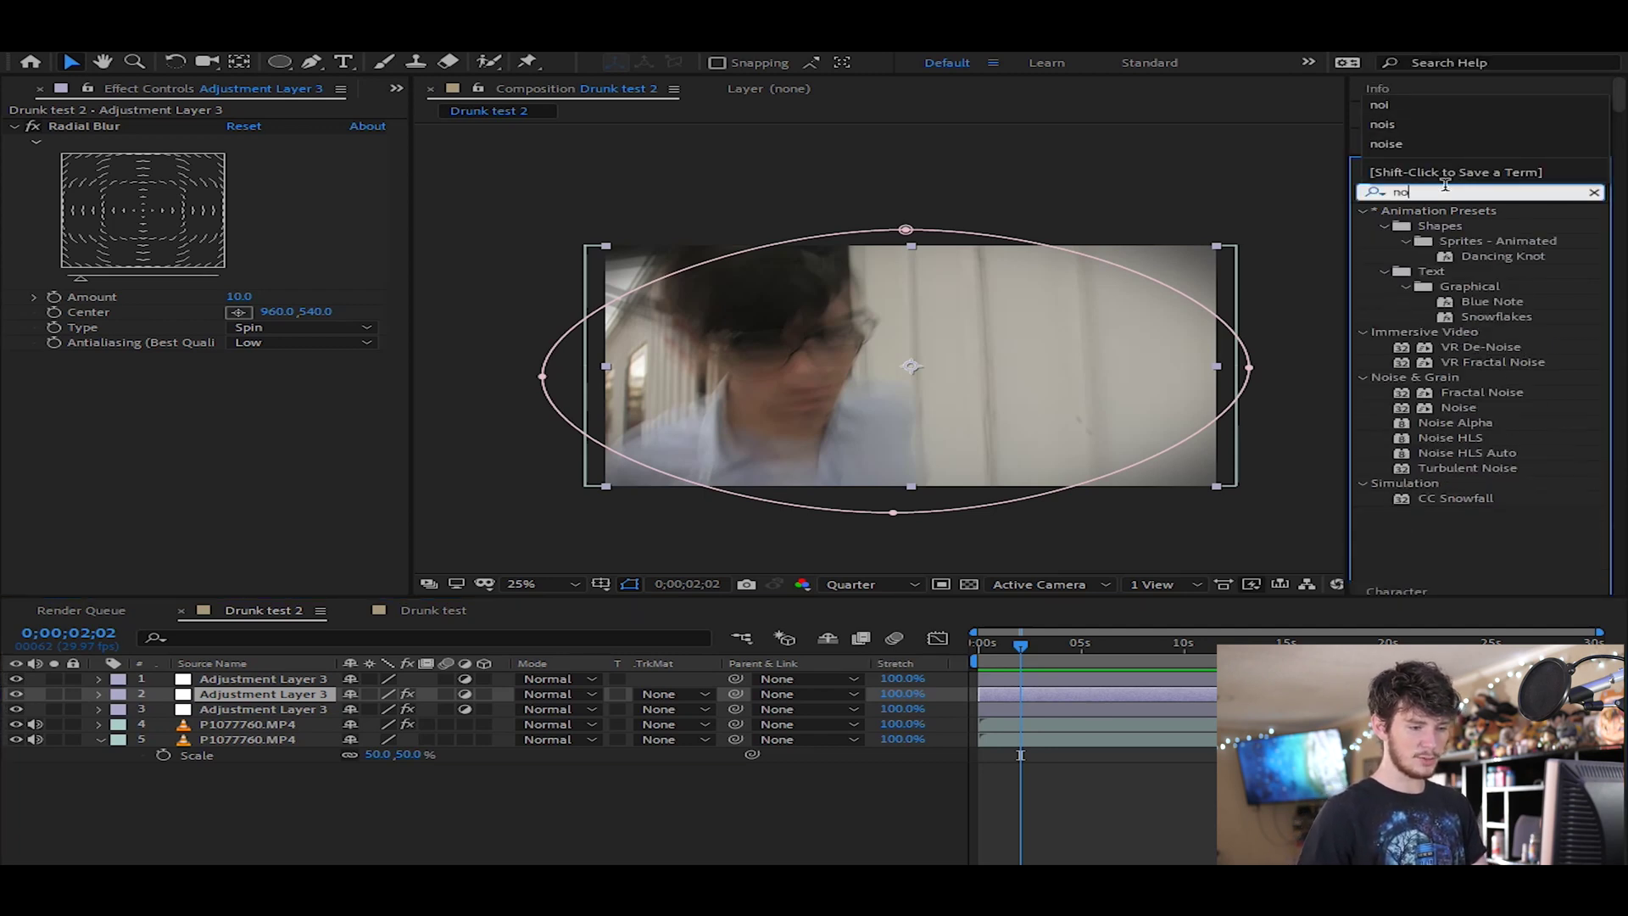
pyautogui.write('ice')
pyautogui.press('BackSpace')
pyautogui.press('BackSpace')
pyautogui.write('se')
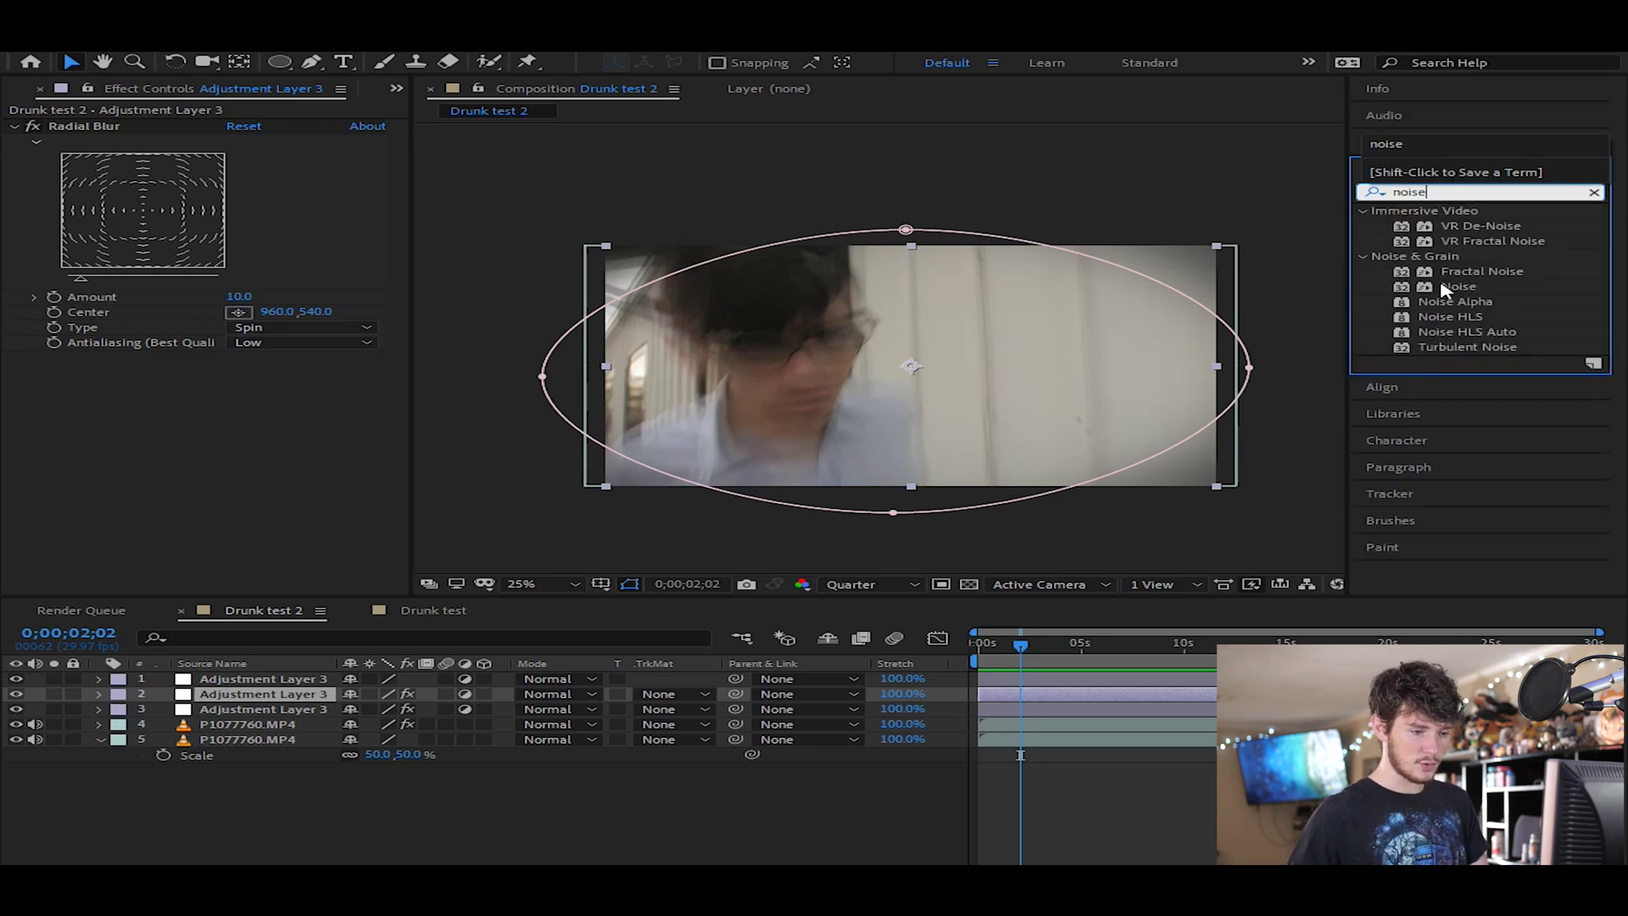
pyautogui.moveTo(1458, 286); pyautogui.dragTo(267, 687)
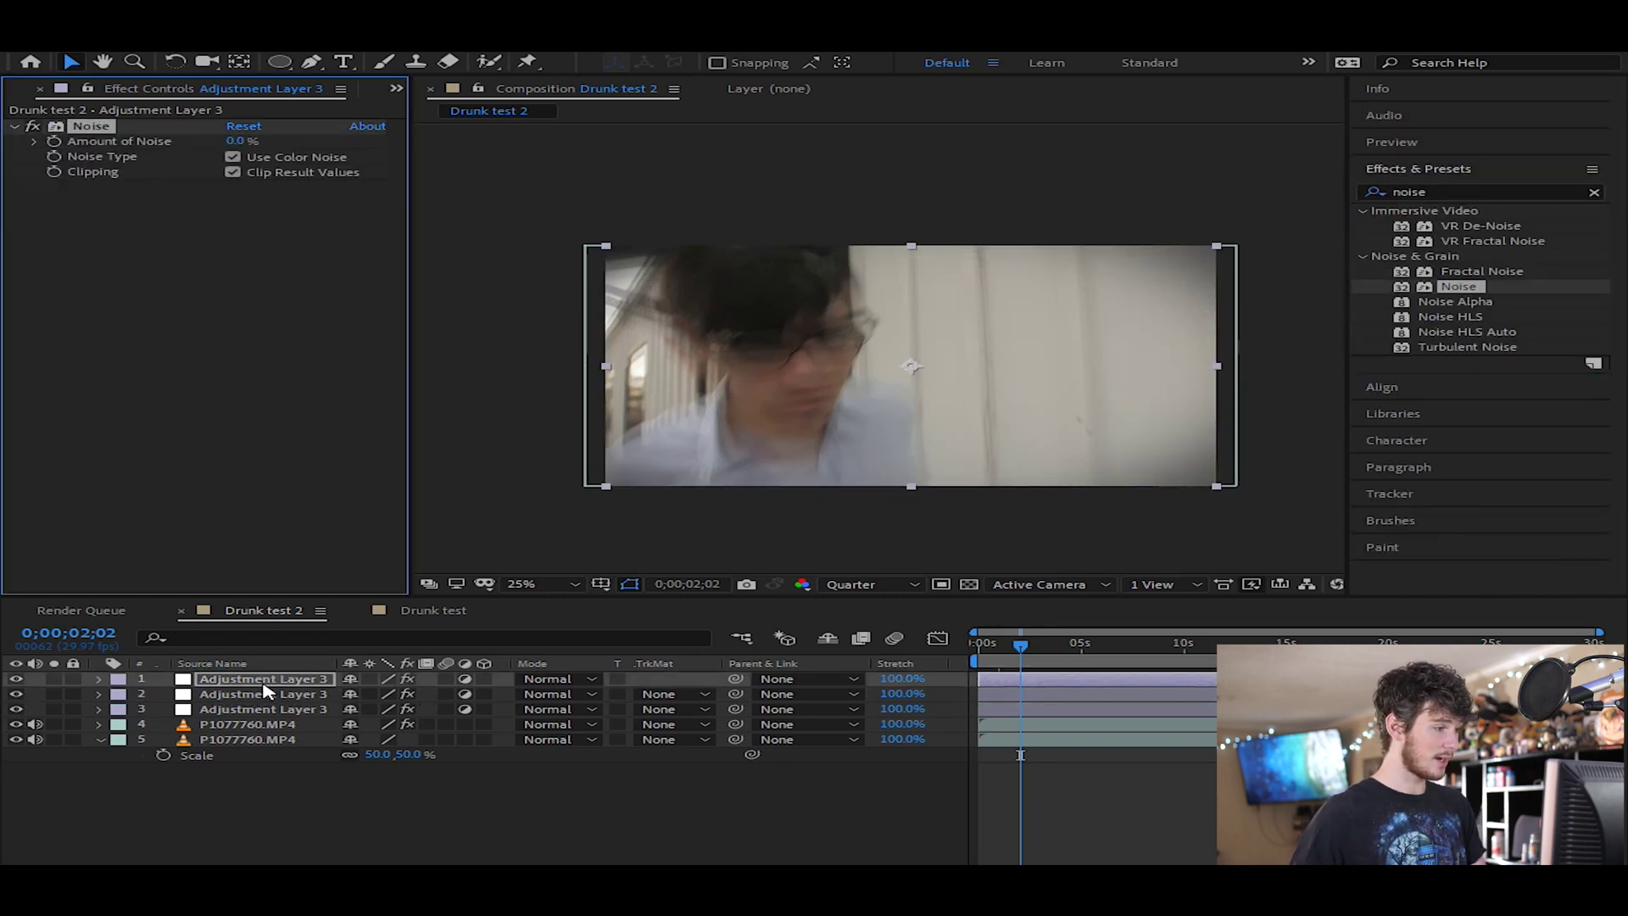
pyautogui.click(234, 141)
pyautogui.write('5')
pyautogui.press('Return')
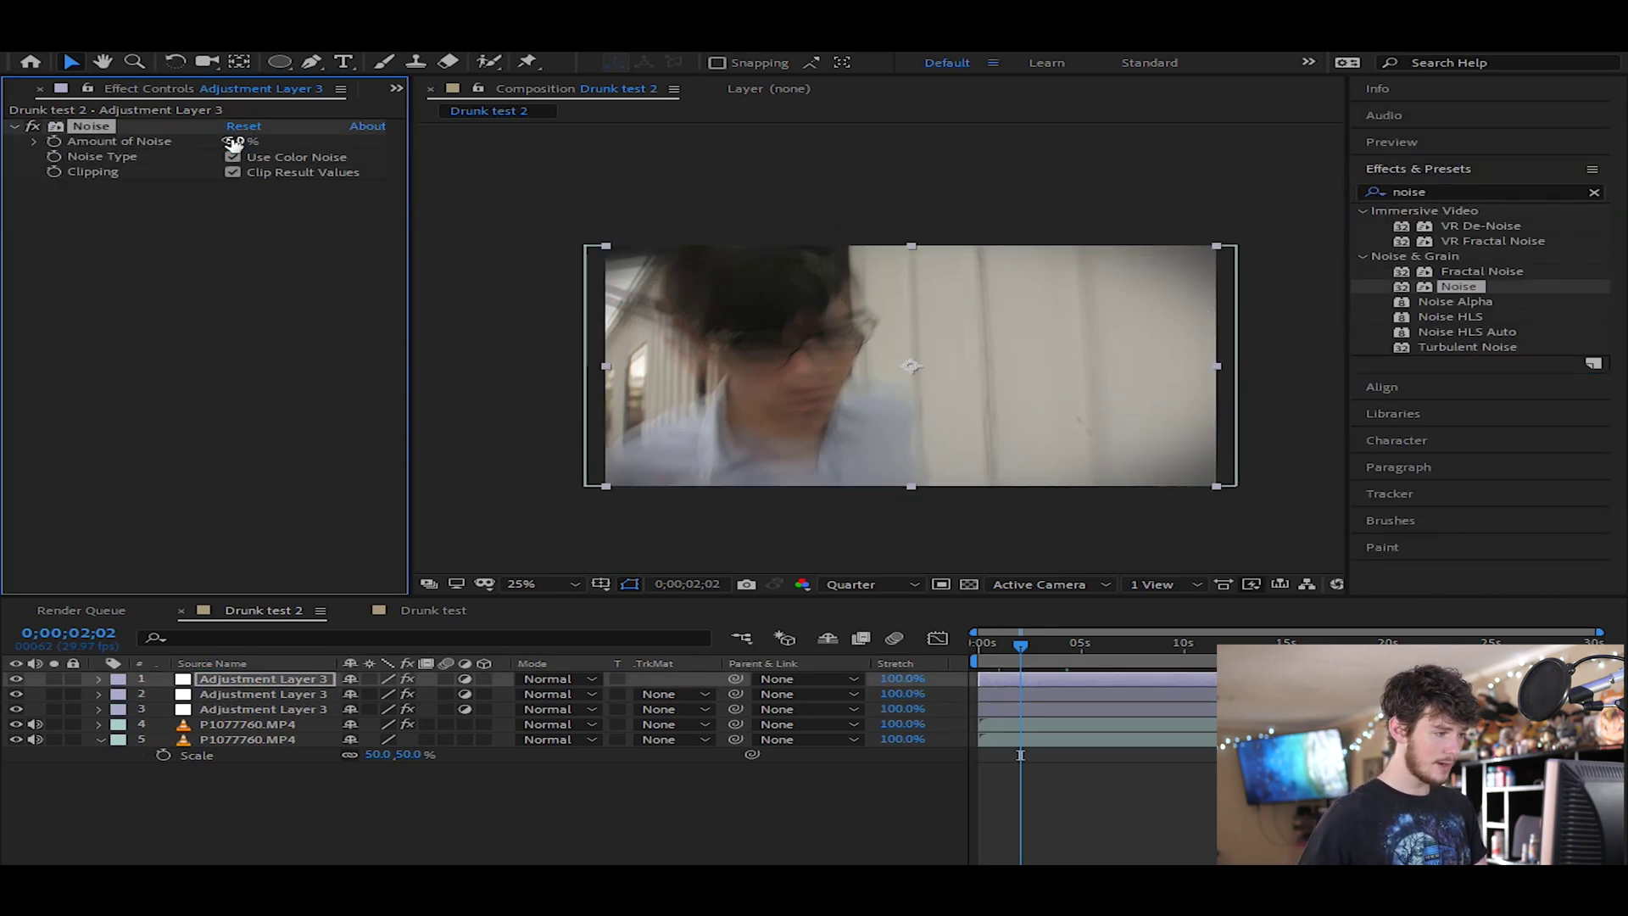
pyautogui.click(233, 157)
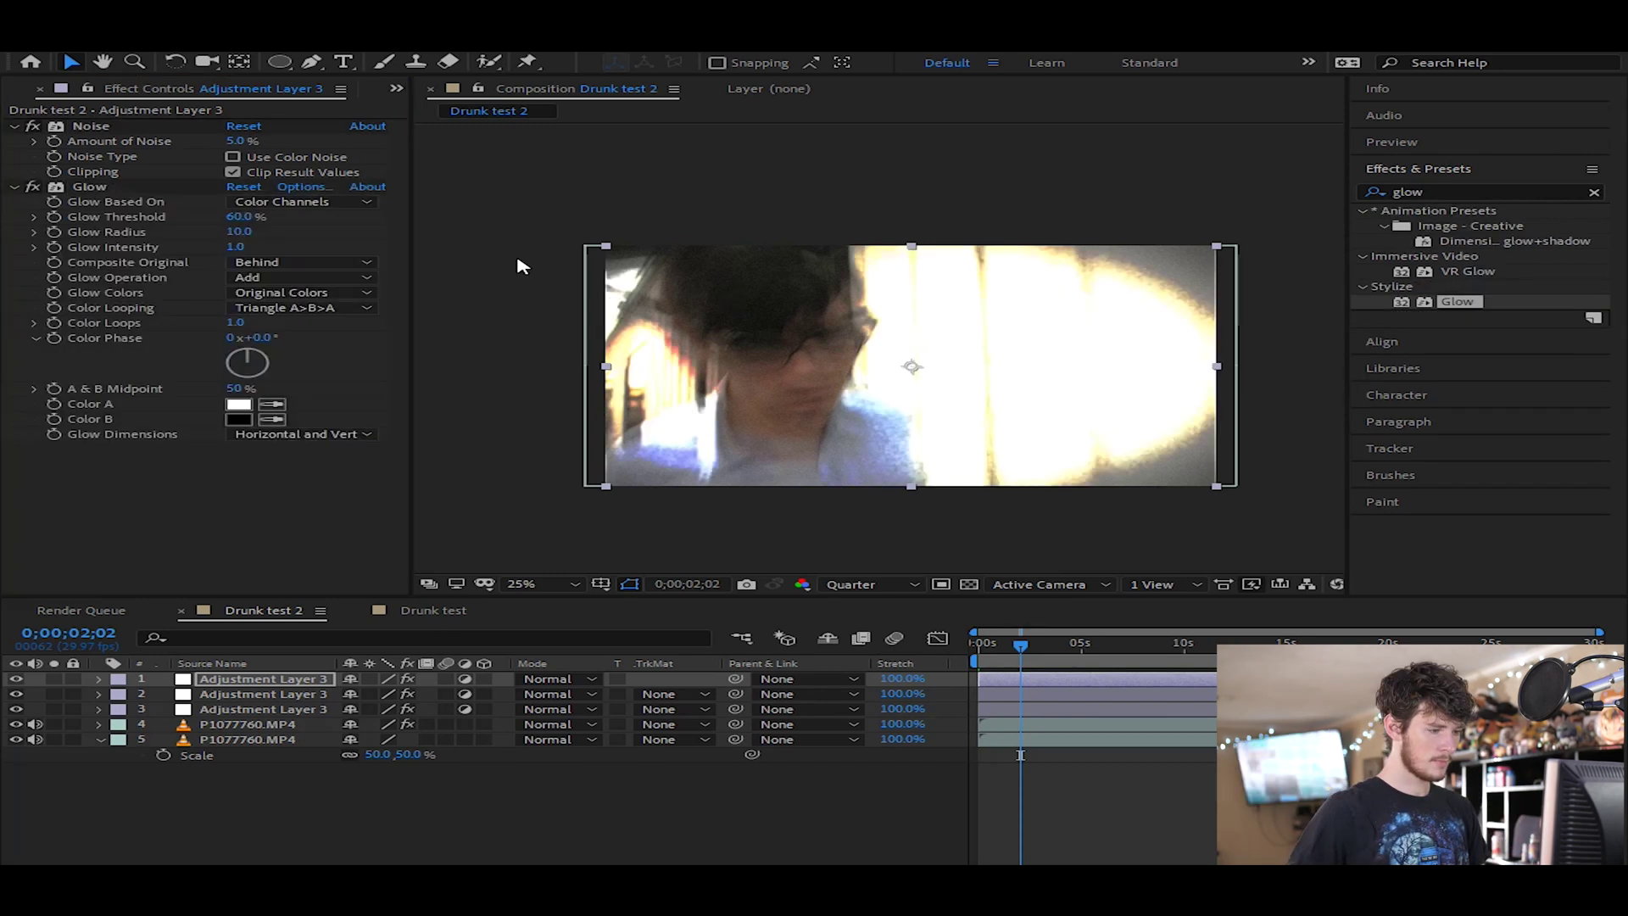
# Apply Glow to the top adjustment layer with a Glow Radius of 117.
pyautogui.click(461, 309)
pyautogui.hotkey('ctrl', 'z')
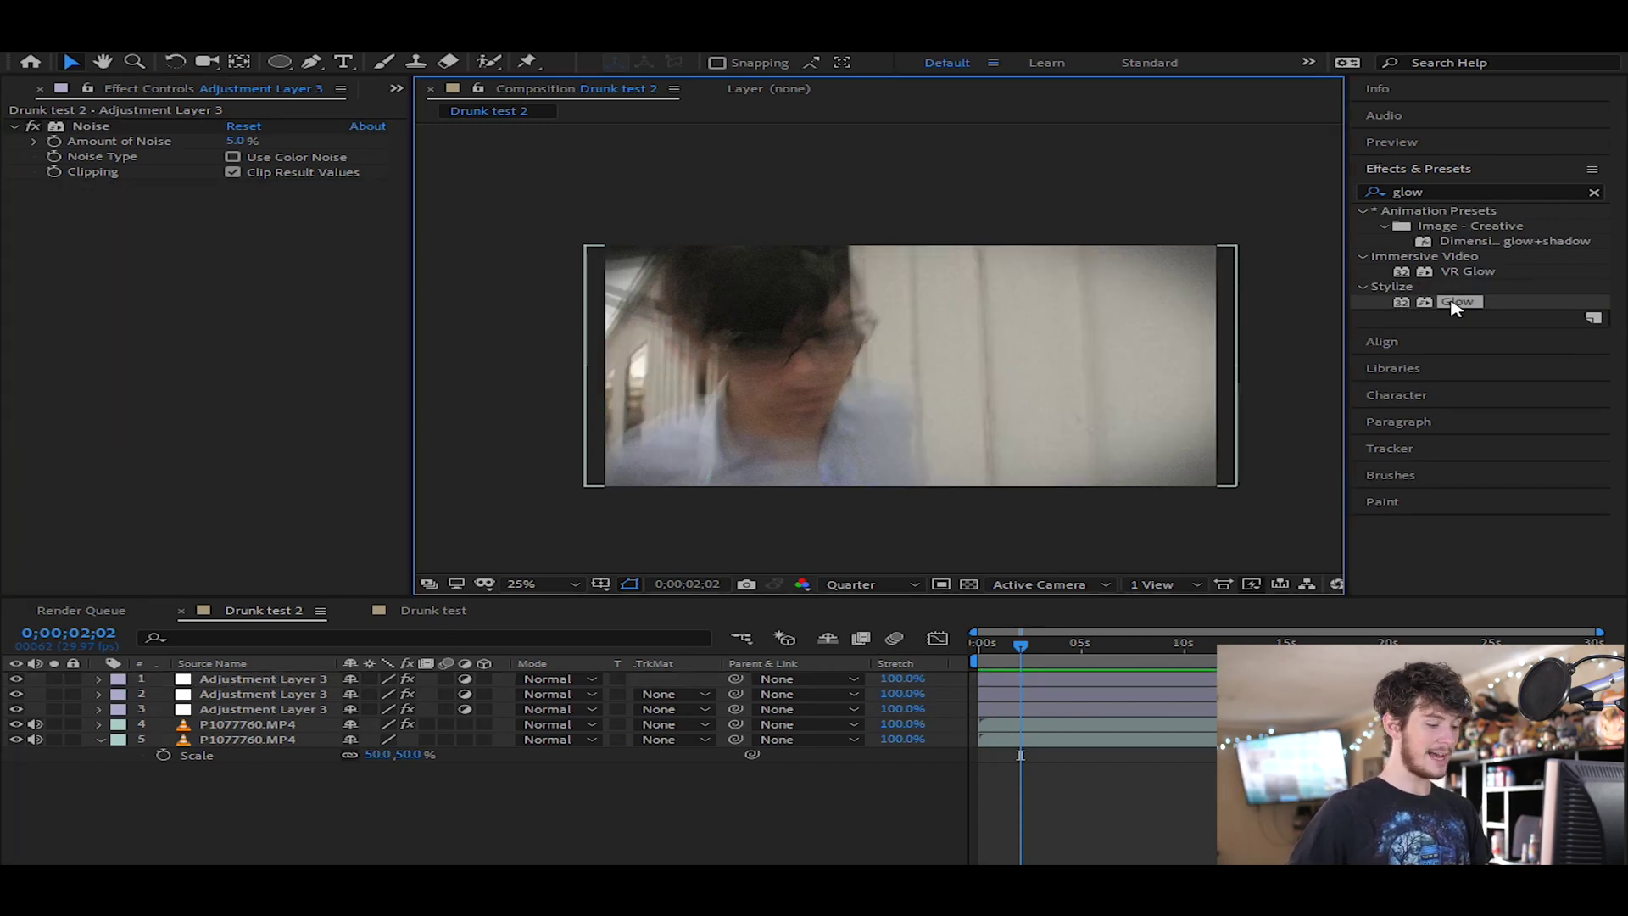
pyautogui.moveTo(1455, 307); pyautogui.dragTo(279, 679)
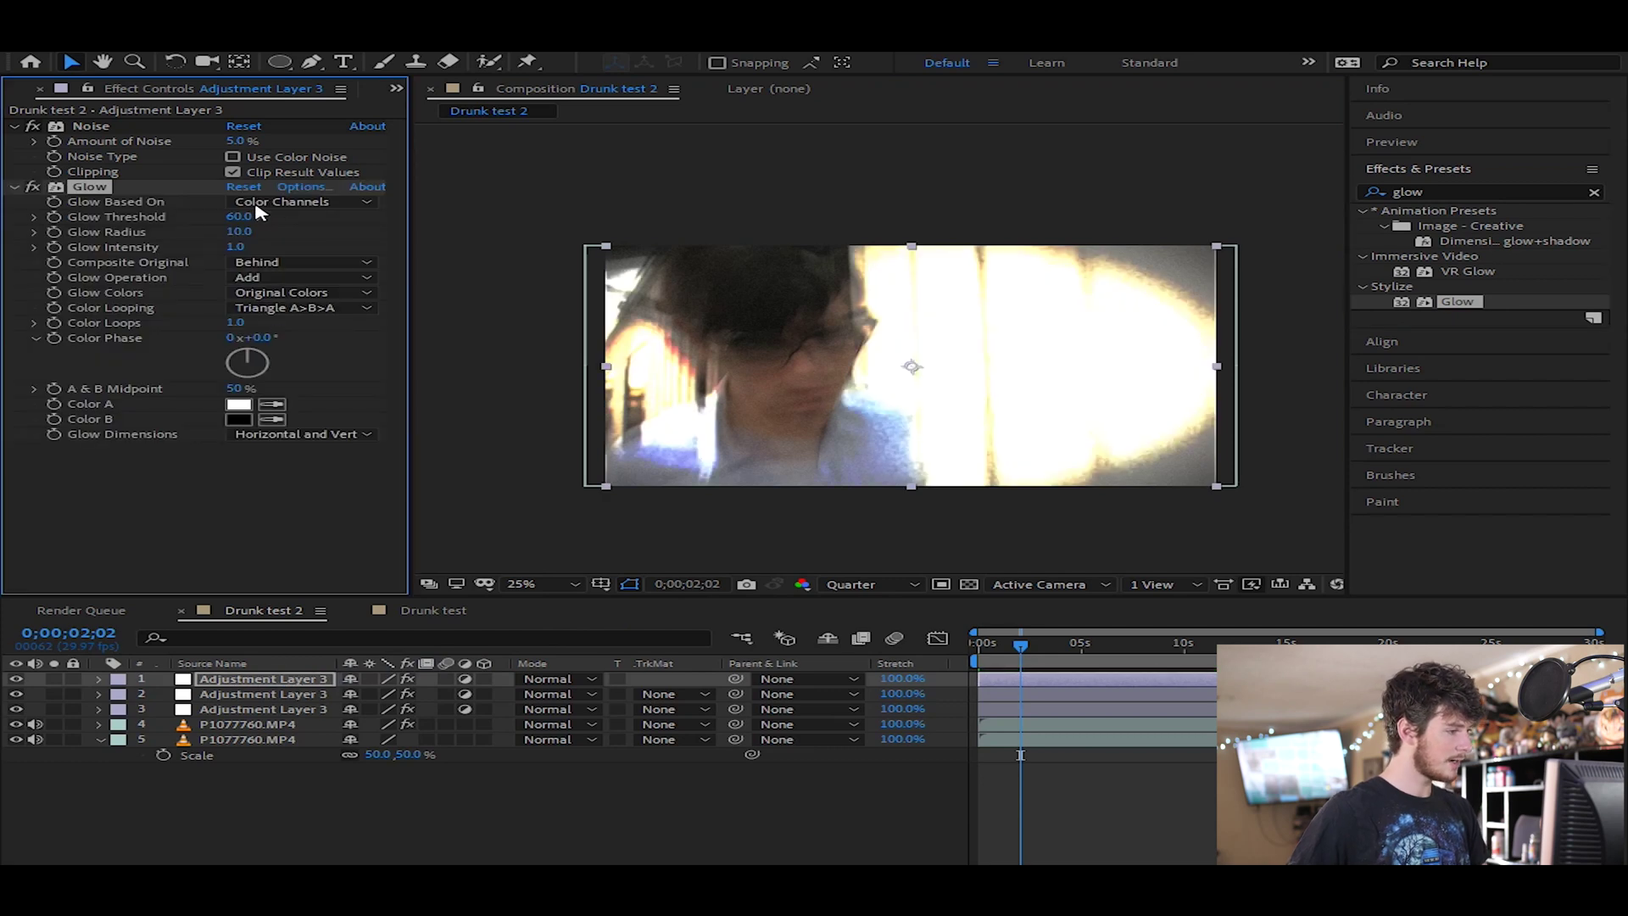
pyautogui.click(239, 231)
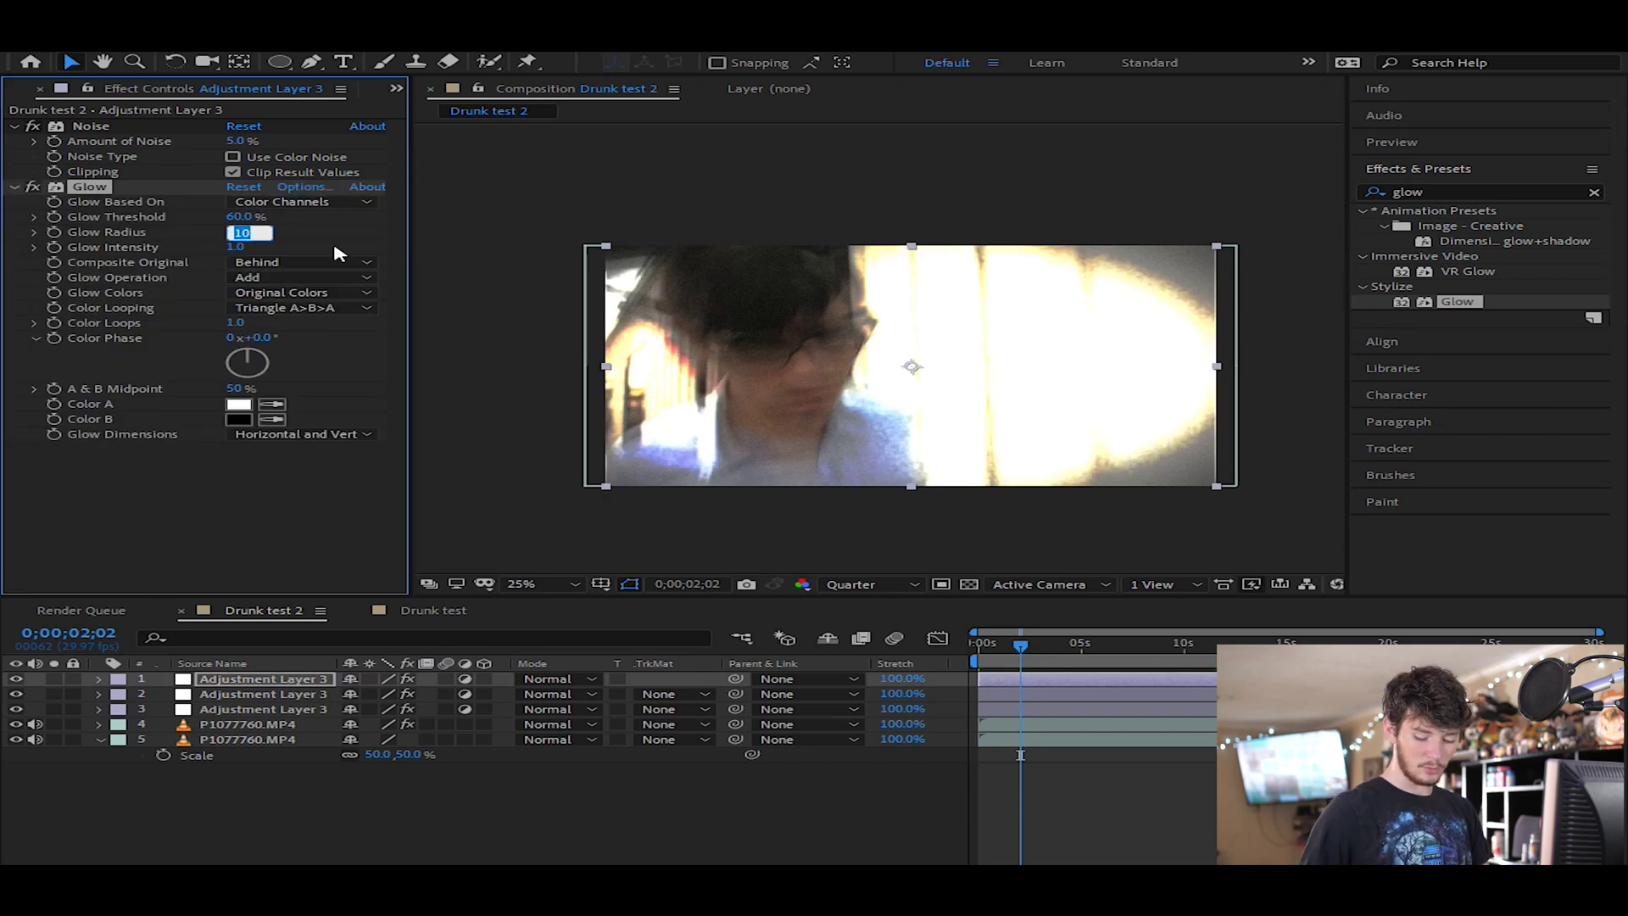
pyautogui.write('117')
pyautogui.press('Return')
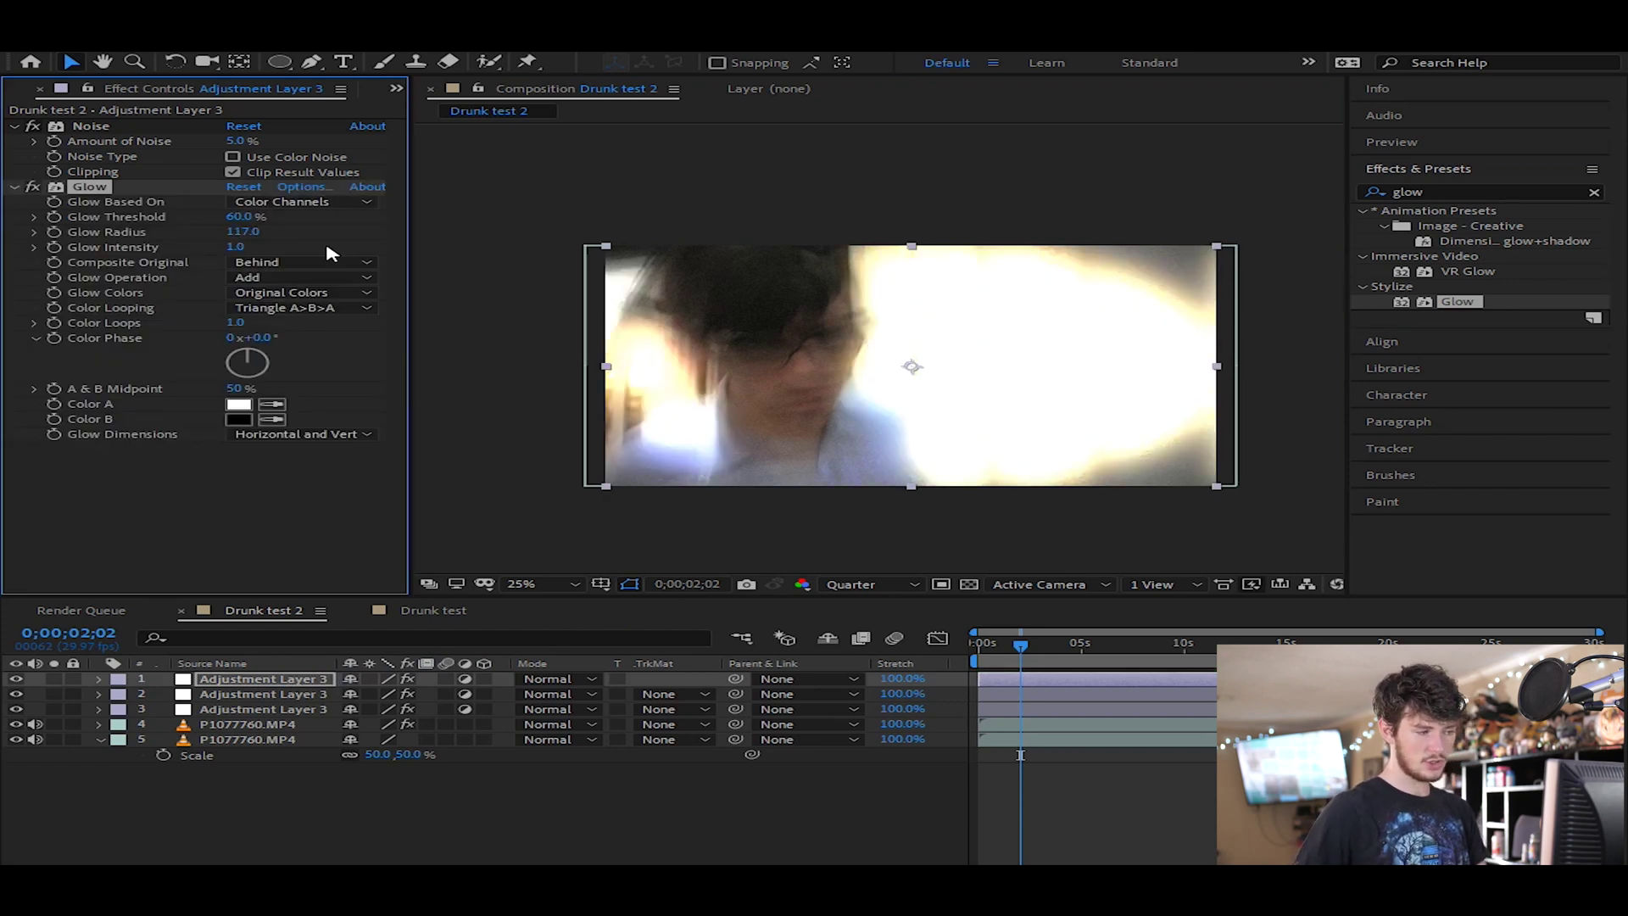
# Set Glow Intensity to 0.2 and Glow Dimensions to Horizontal.
pyautogui.click(236, 247)
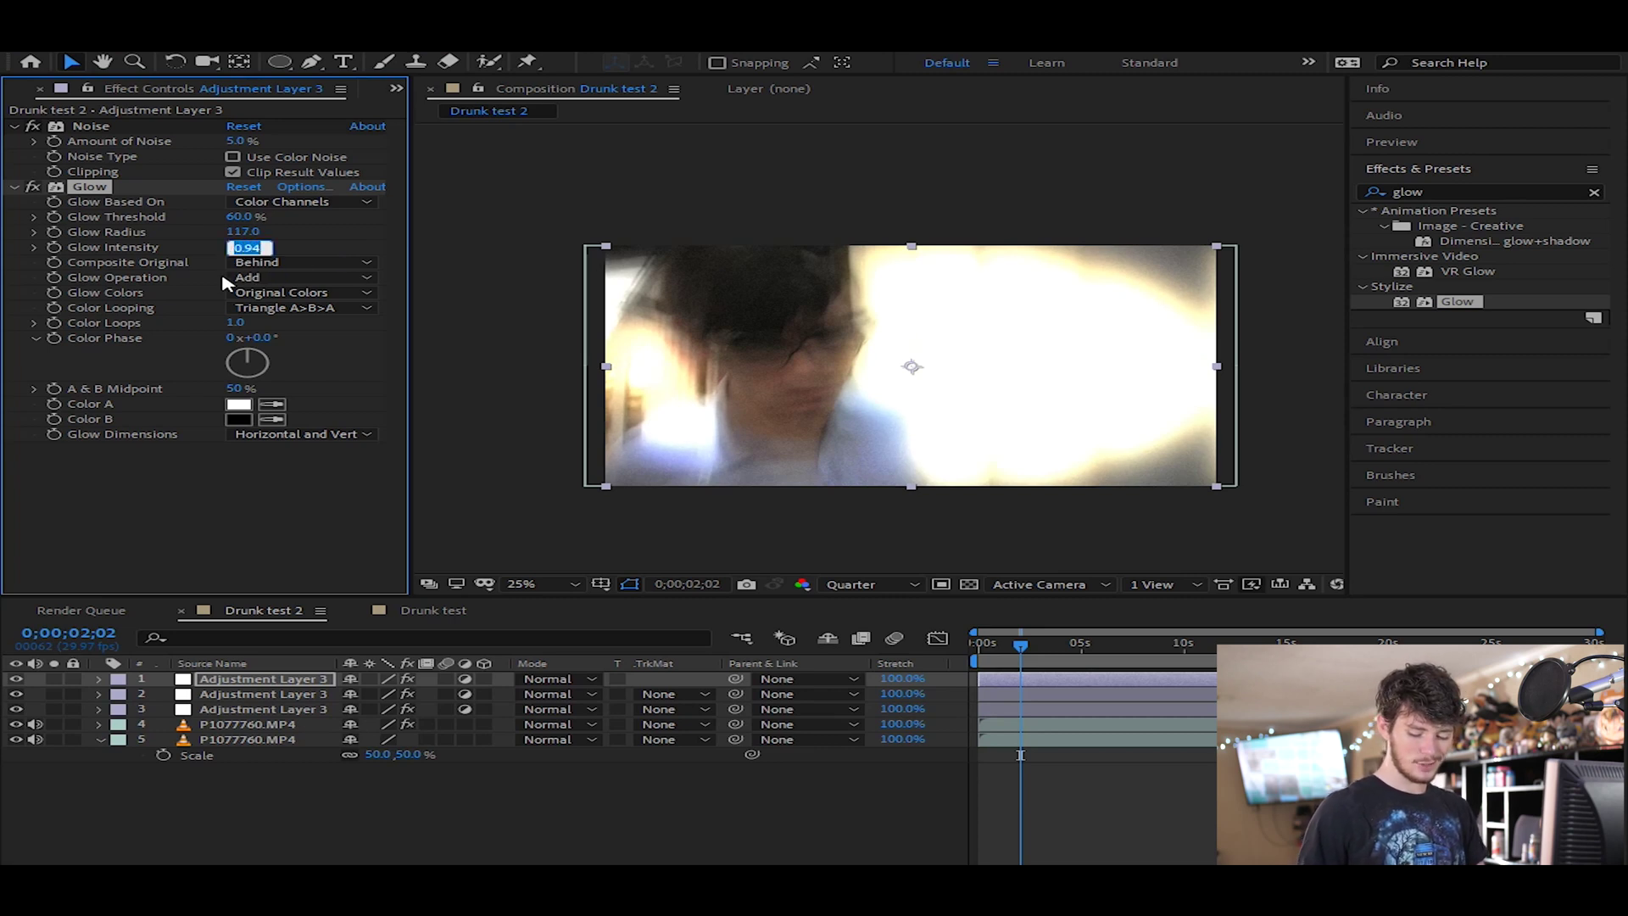
pyautogui.write('0.5')
pyautogui.press('Return')
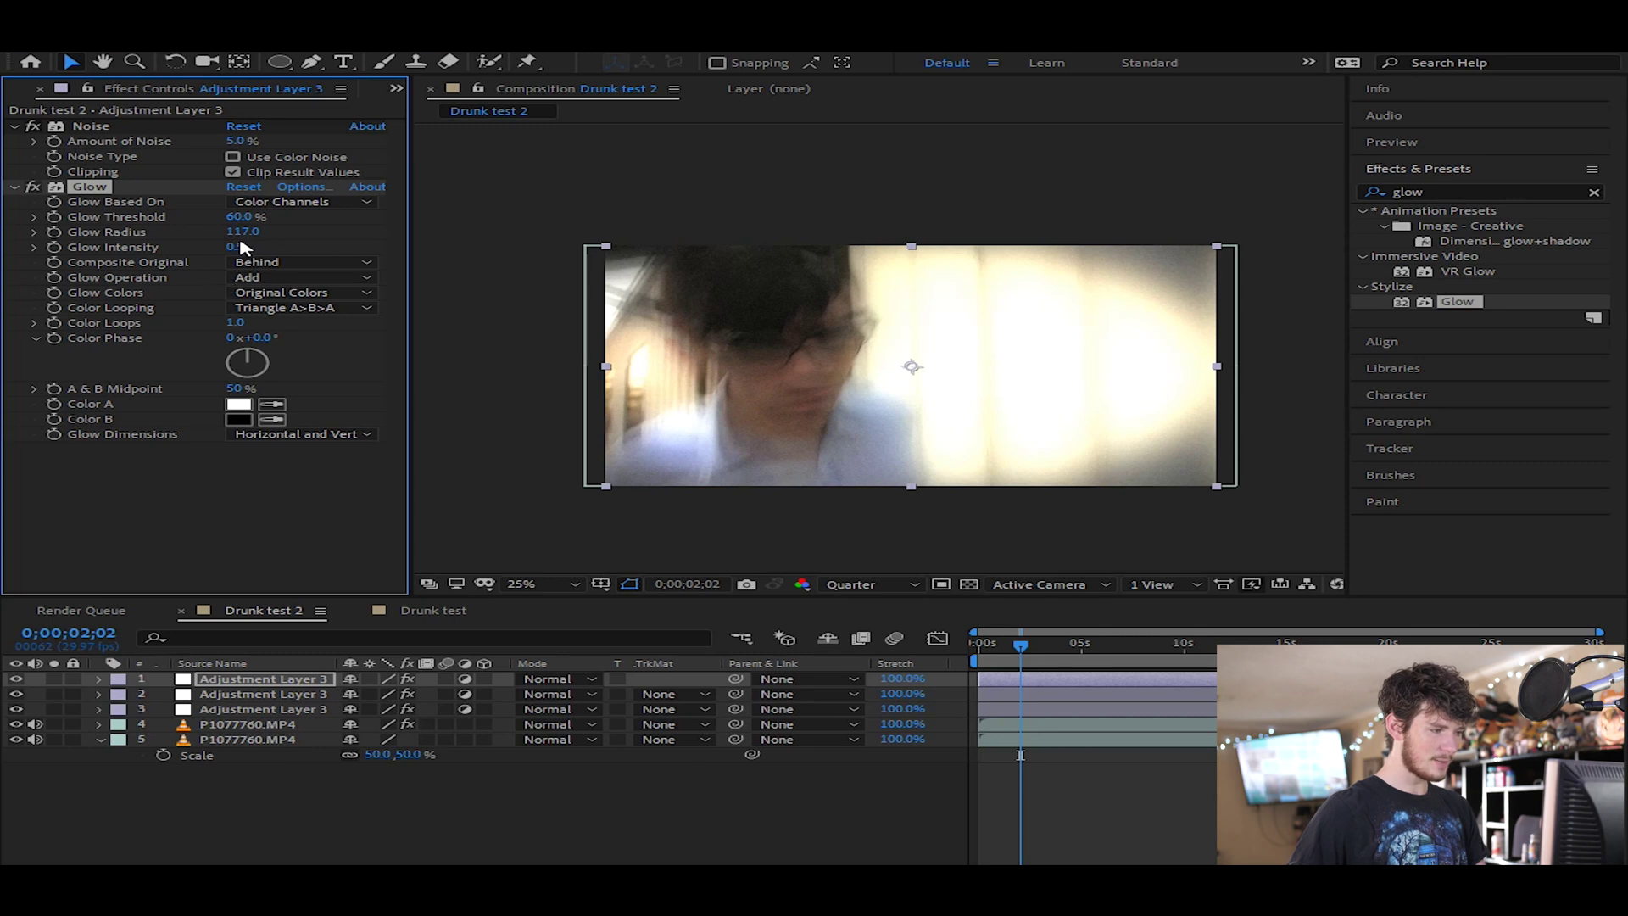
pyautogui.click(241, 247)
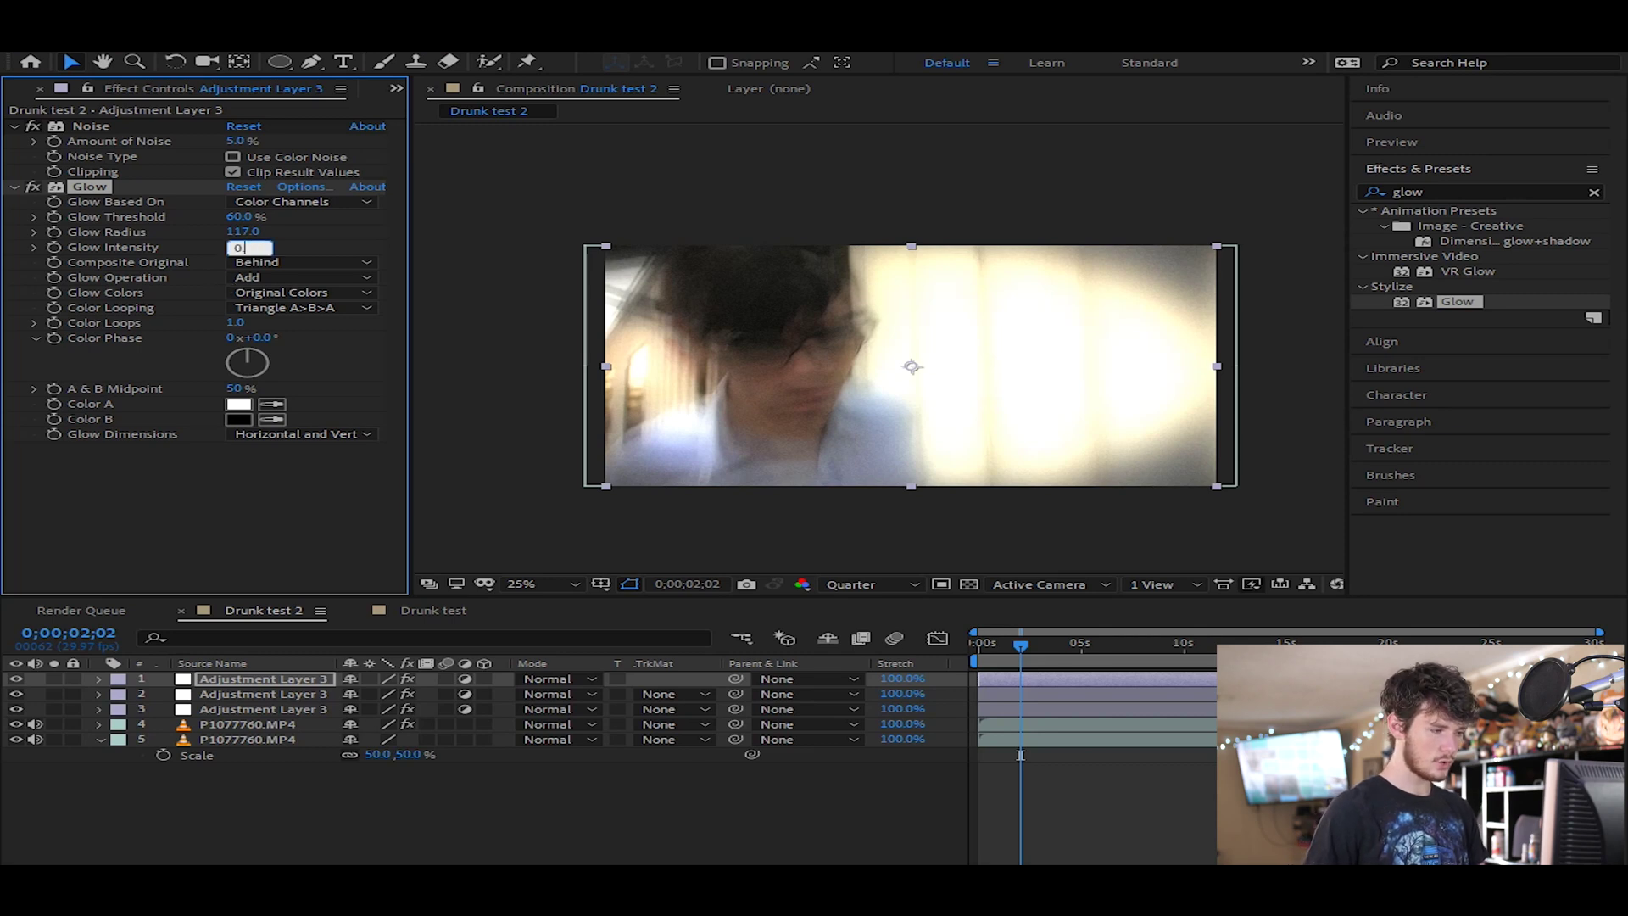
pyautogui.press('Return')
pyautogui.press('Home')
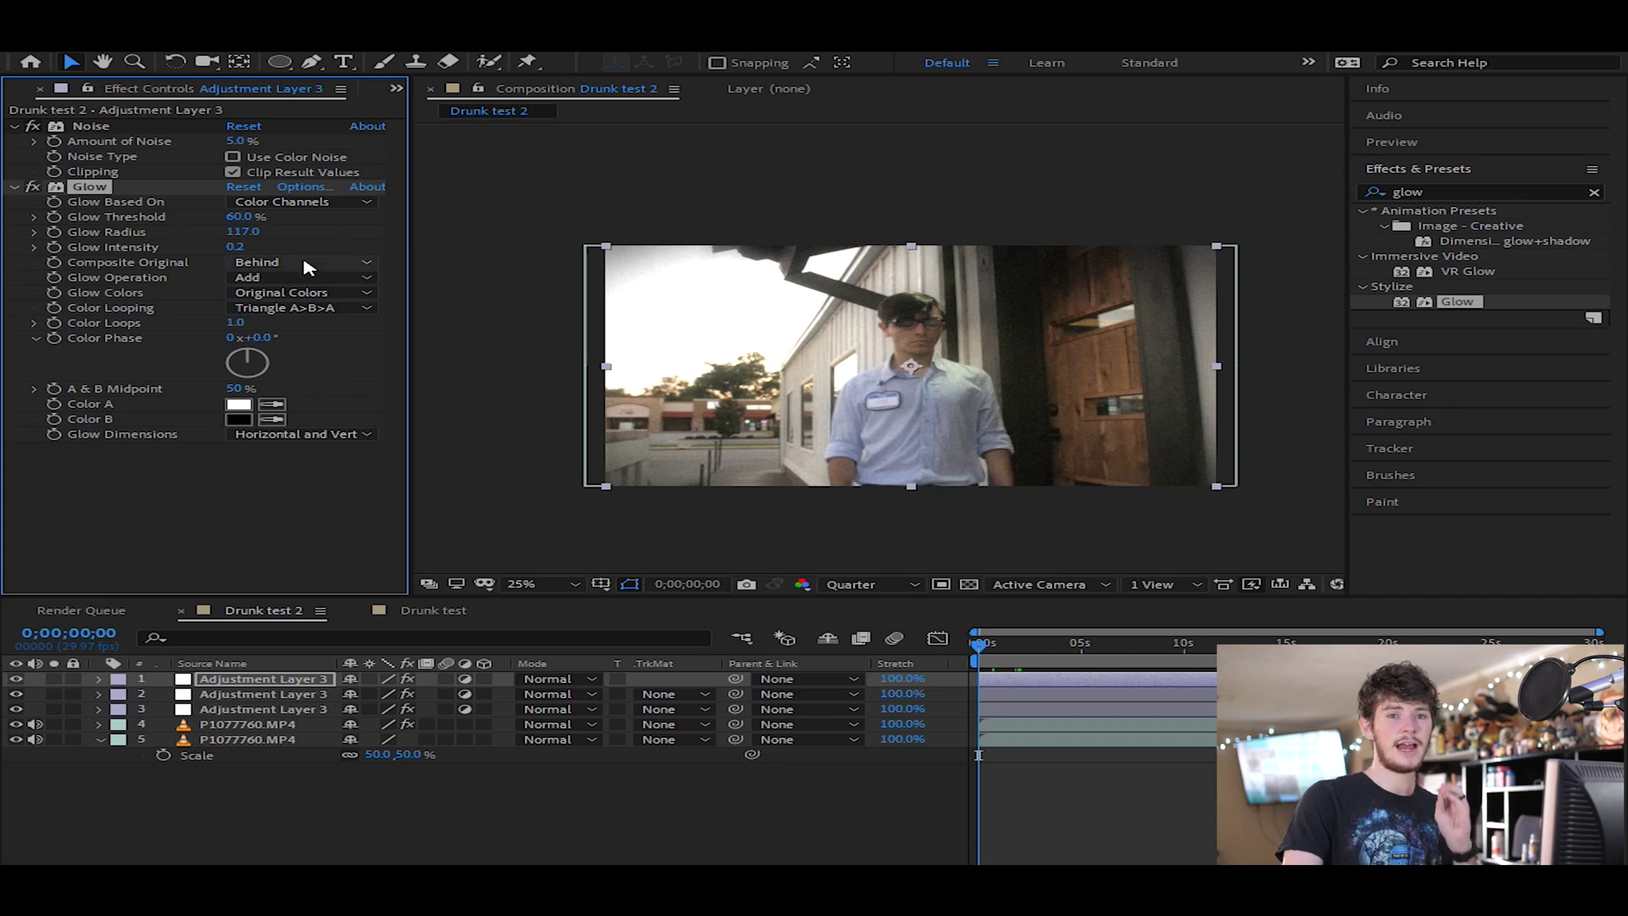
pyautogui.click(352, 438)
pyautogui.click(334, 472)
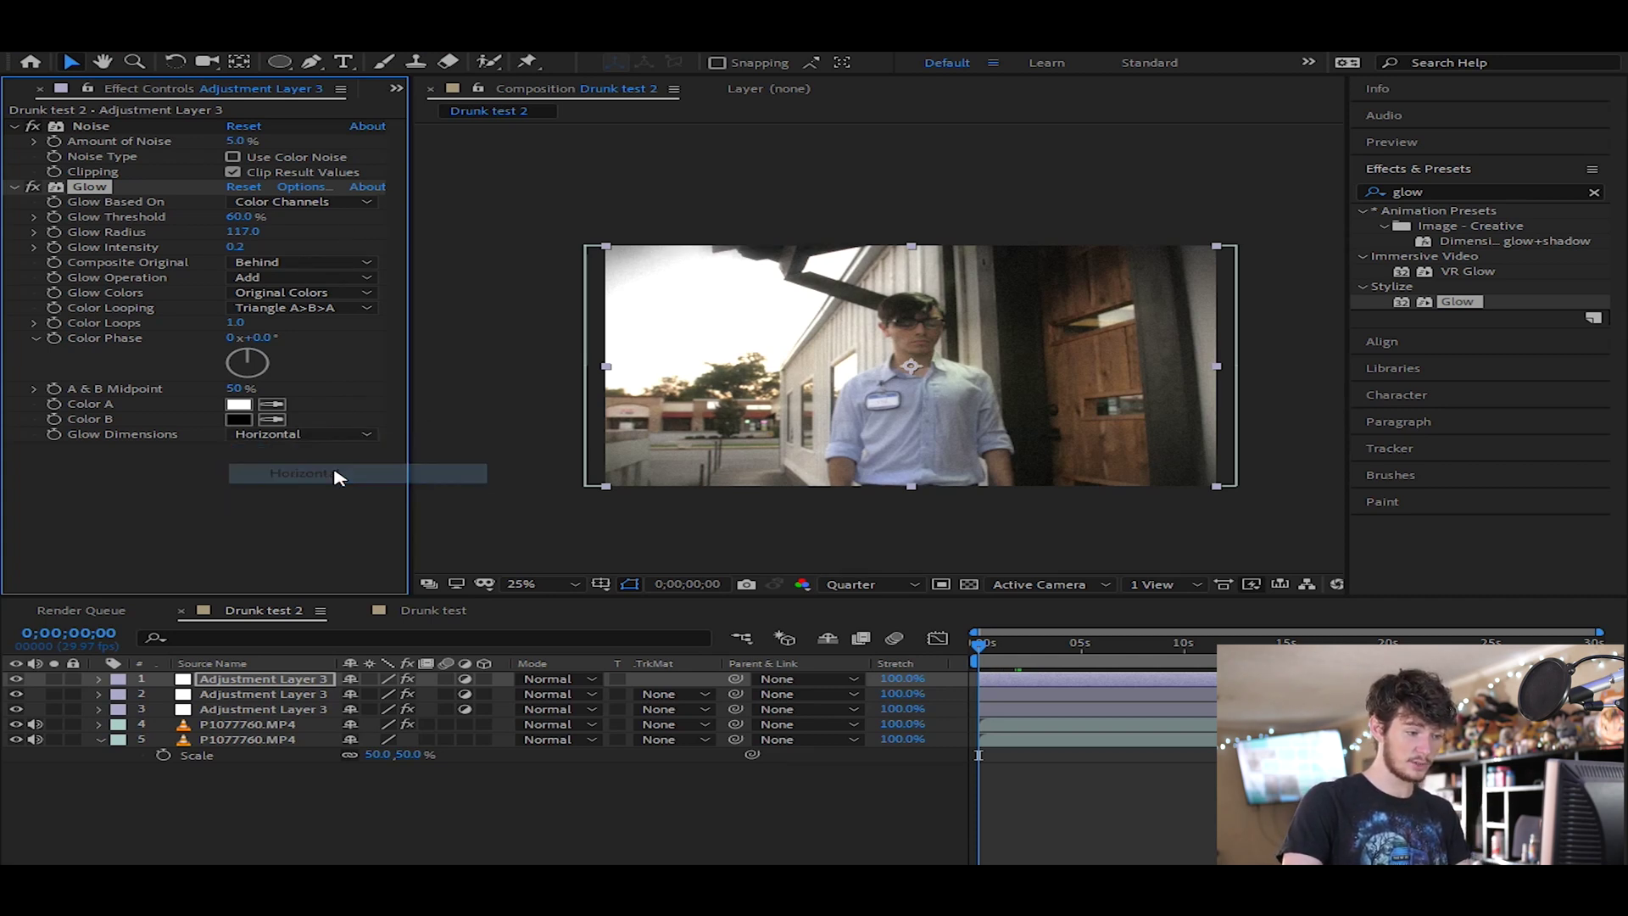
pyautogui.click(961, 603)
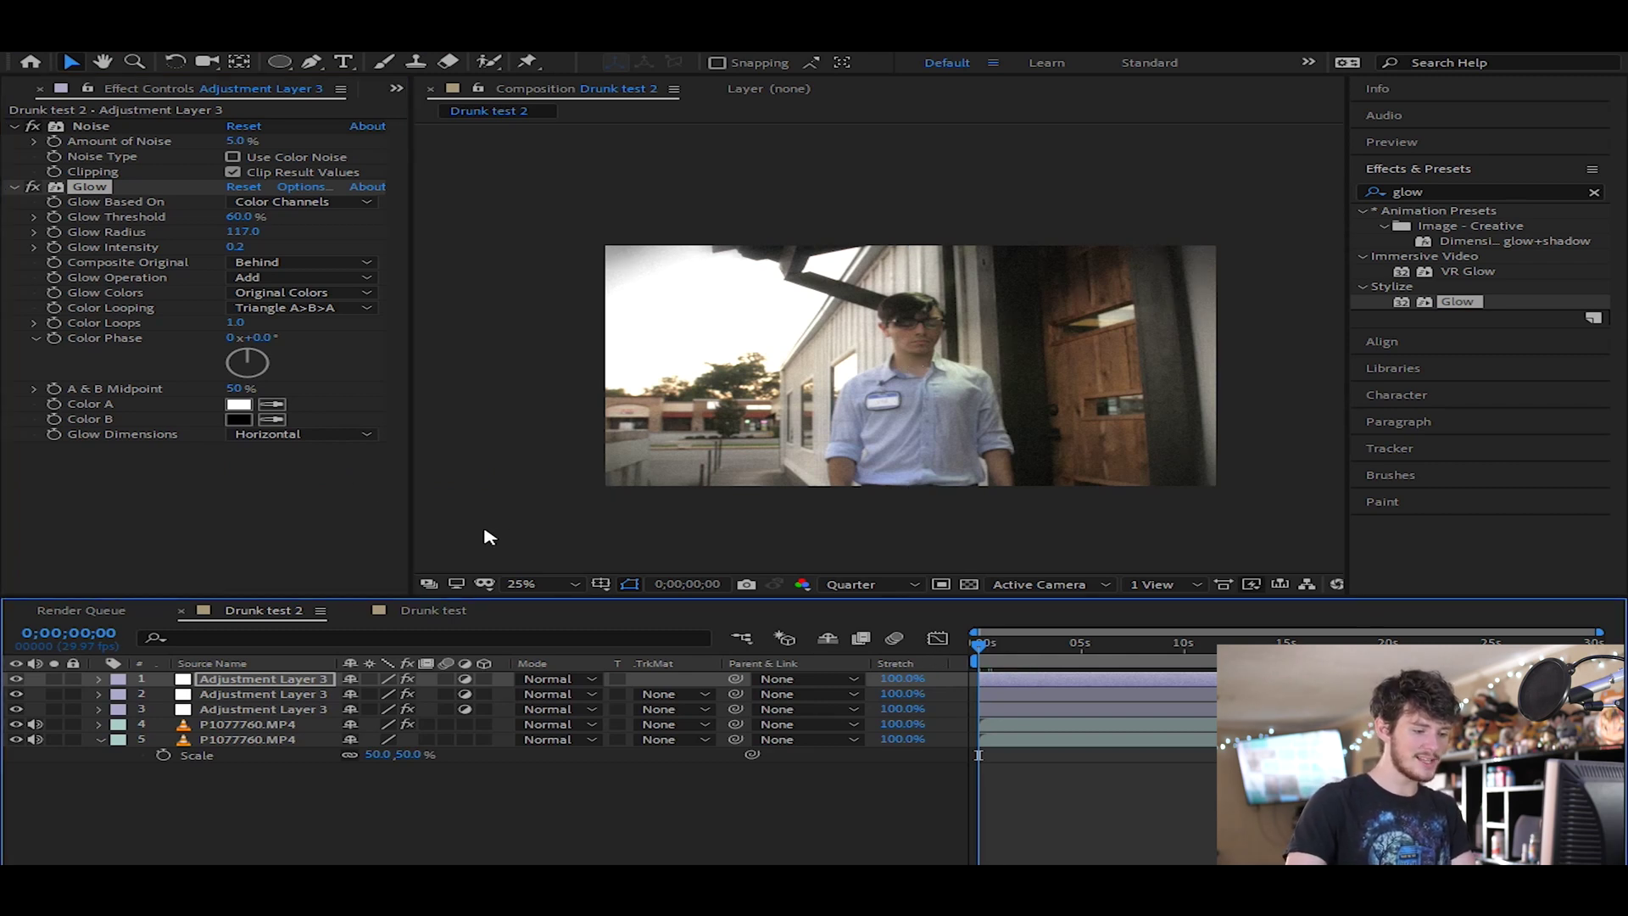
pyautogui.press('space')
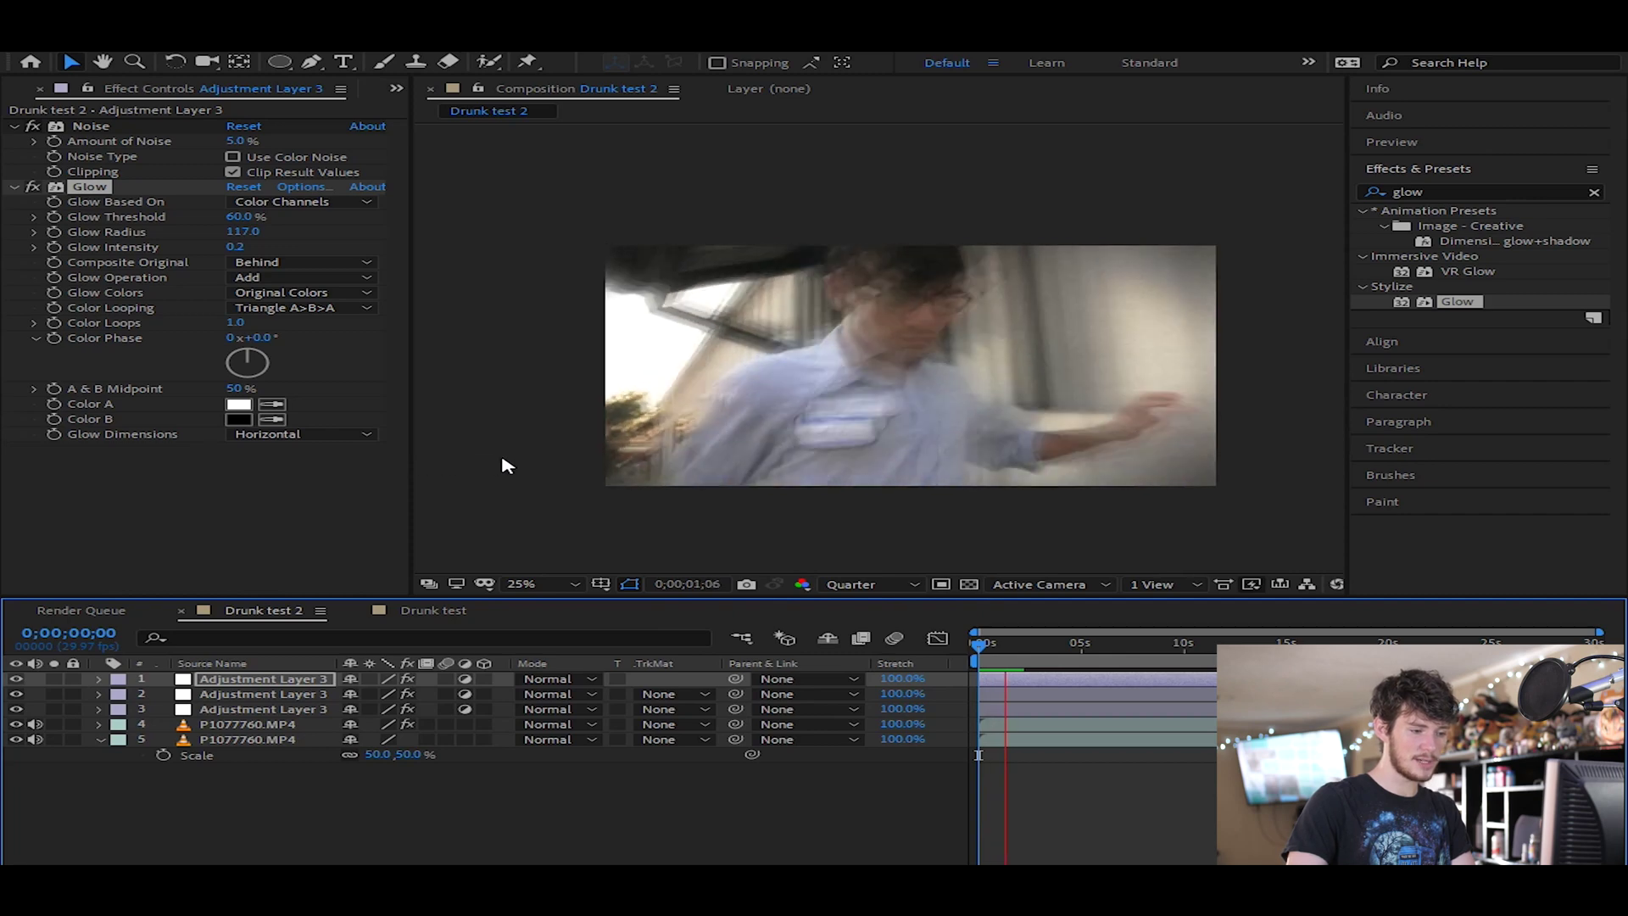
pyautogui.press('space')
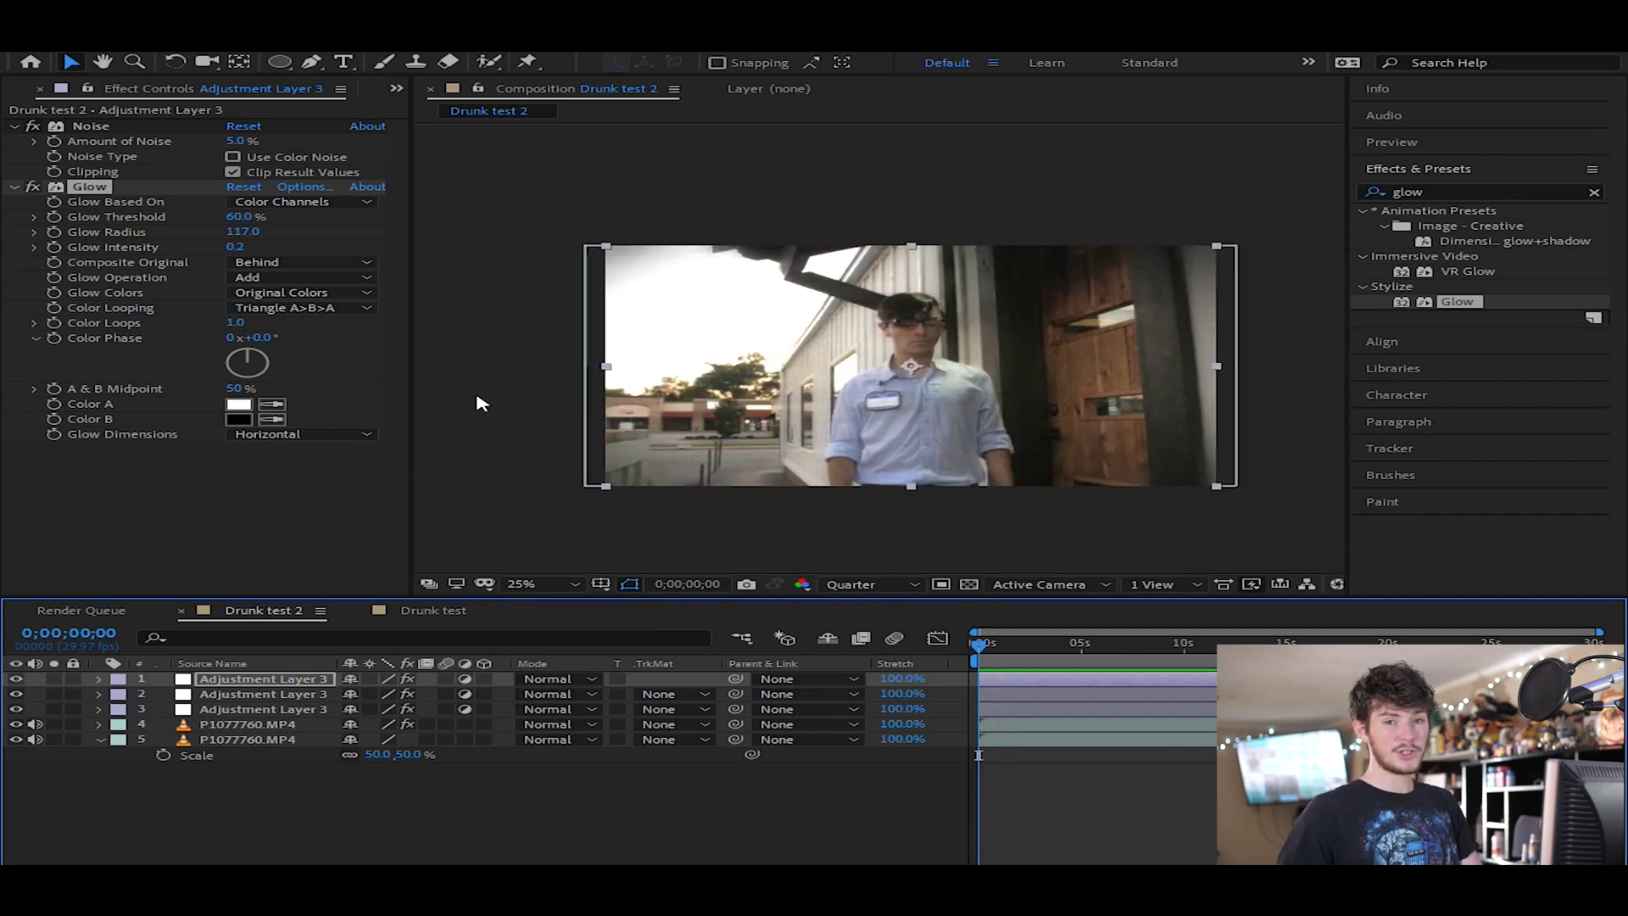
pyautogui.press('space')
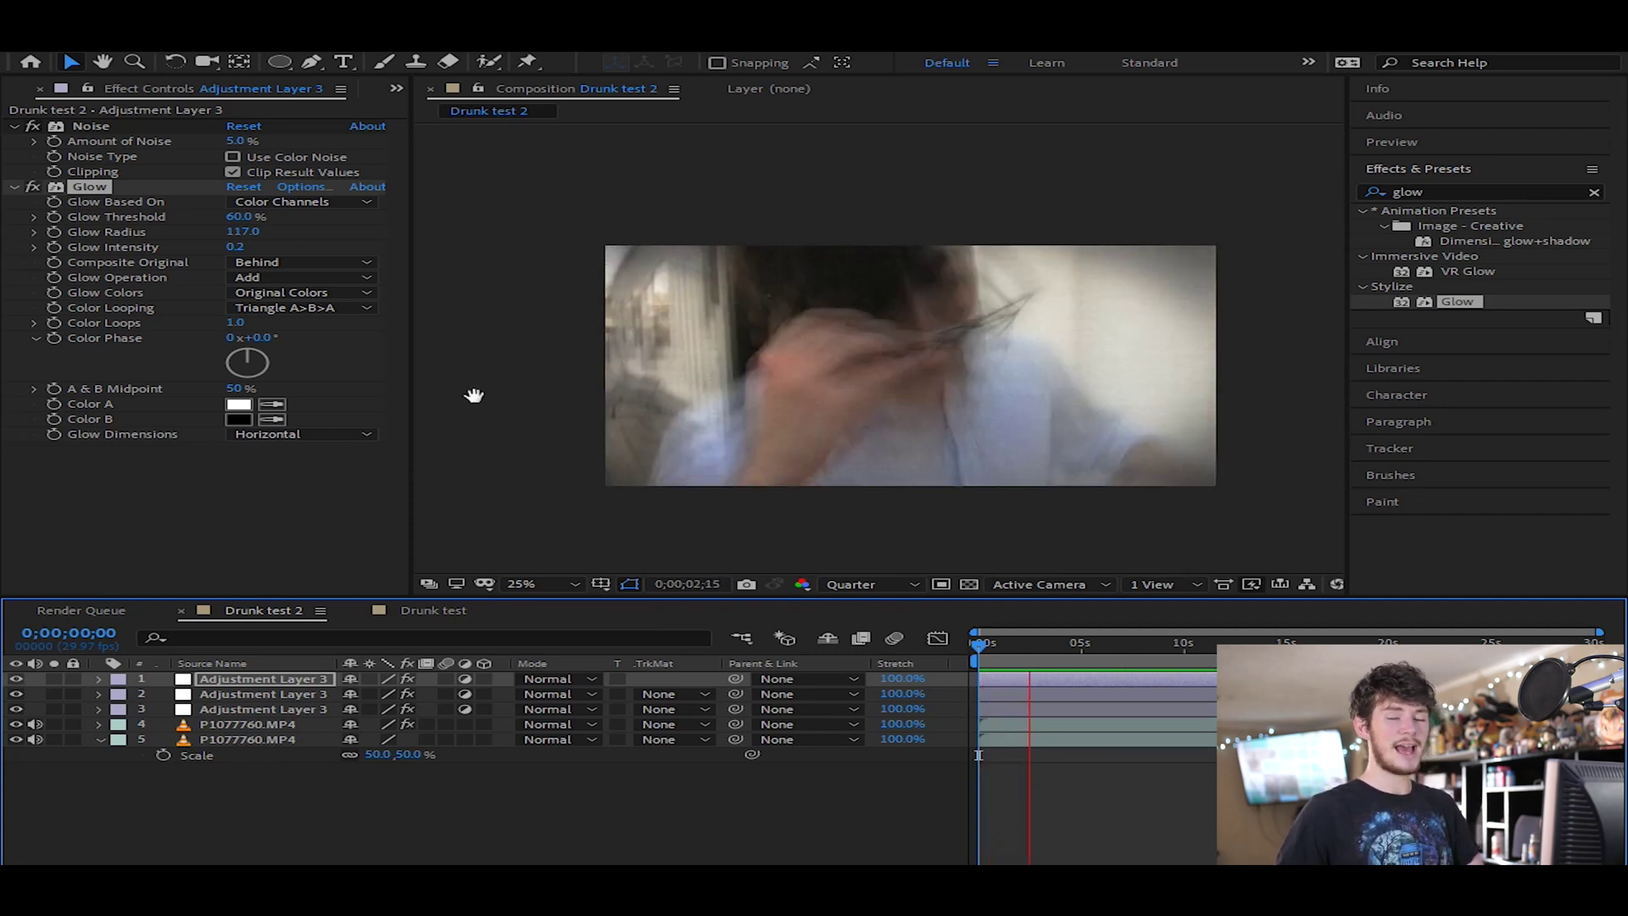
pyautogui.press('space')
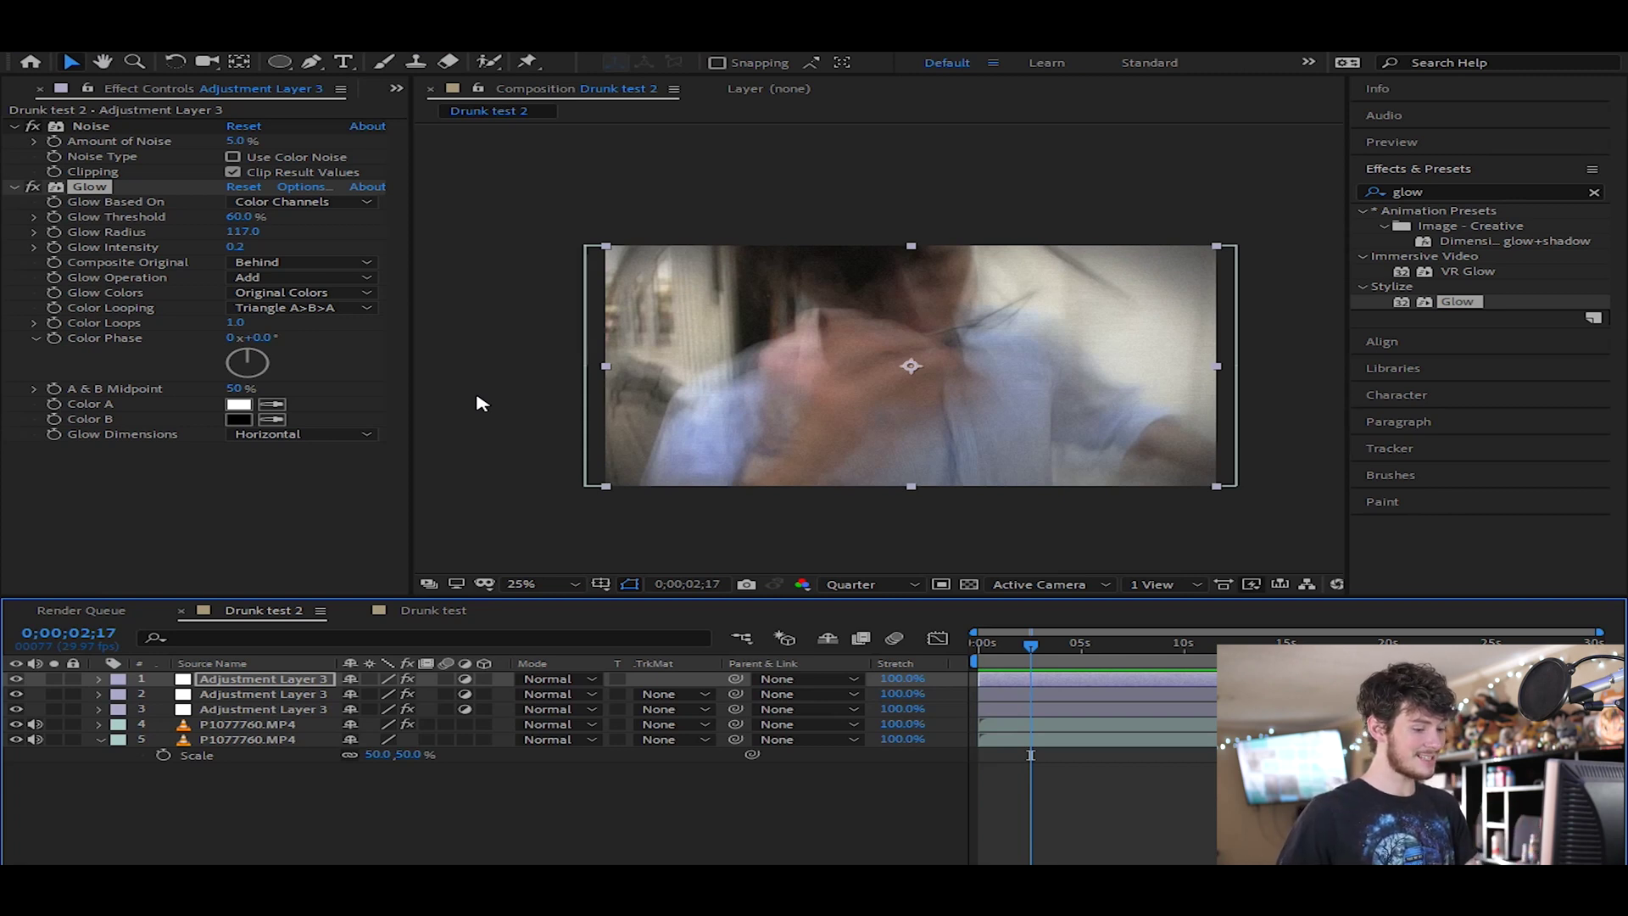
pyautogui.press('space')
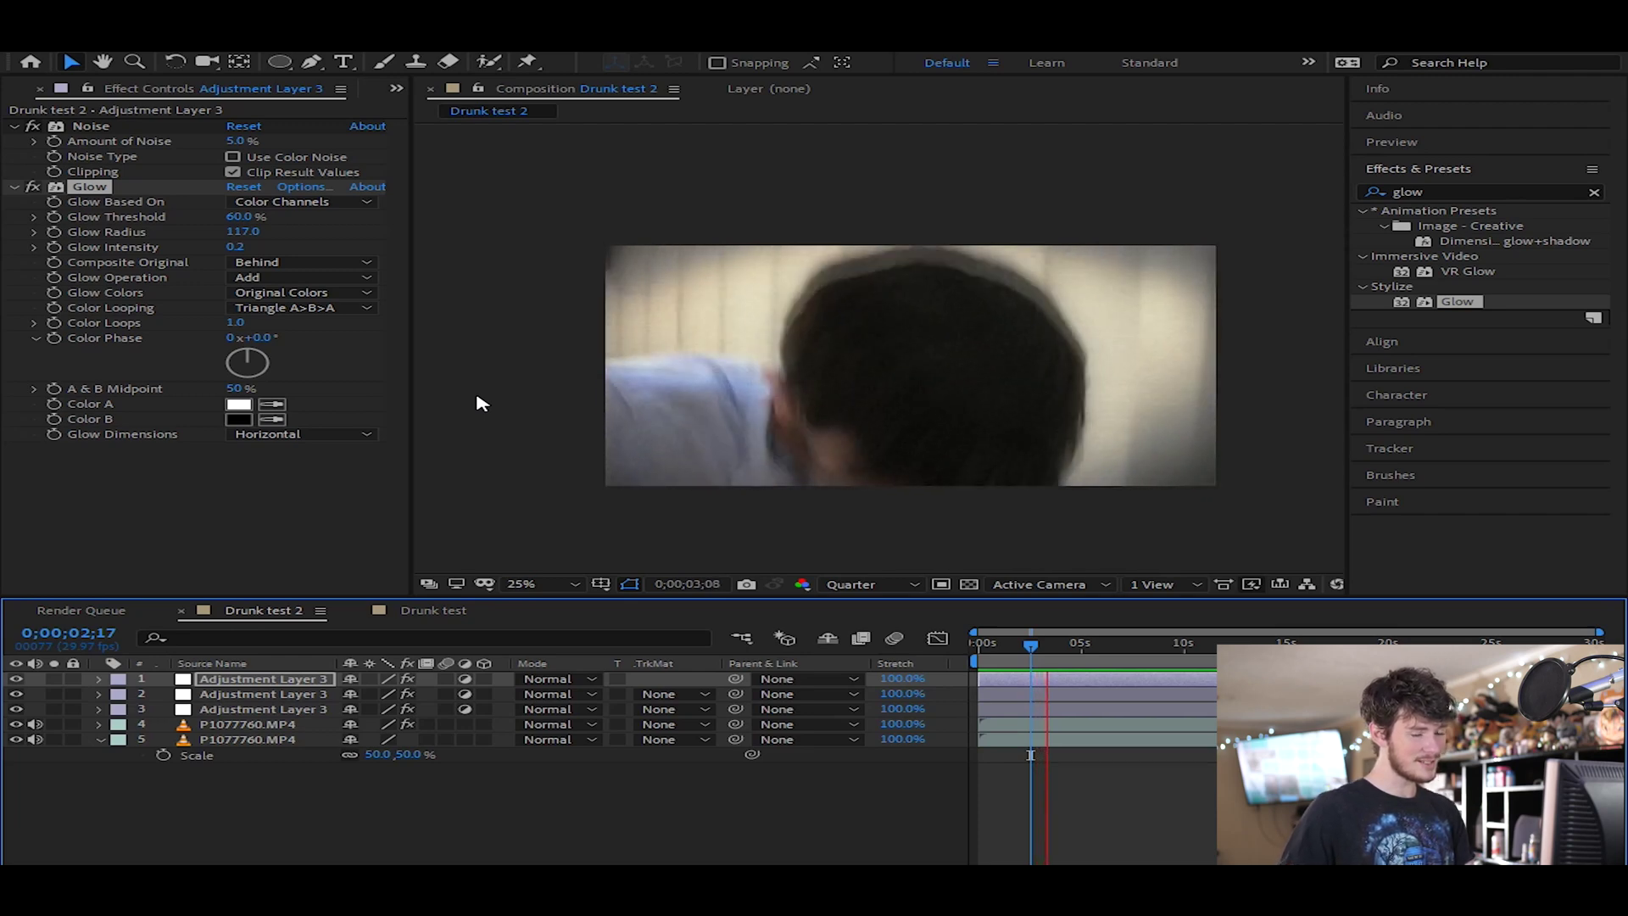